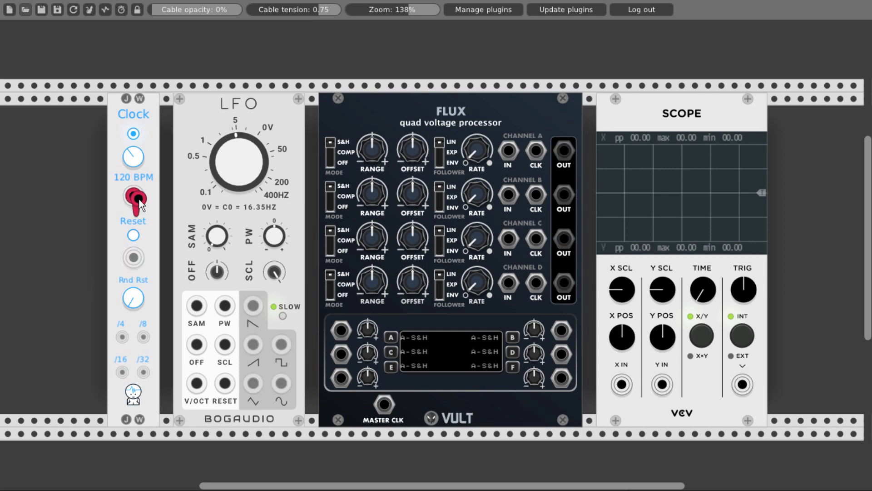
- Patch the clock and LFO sine into FLUX channel A's CLK and IN, and feed the sine and channel A output to the scope's X and Y
{"action": "left_click_drag", "start_coordinate": [133, 195], "coordinate": [541, 154]}
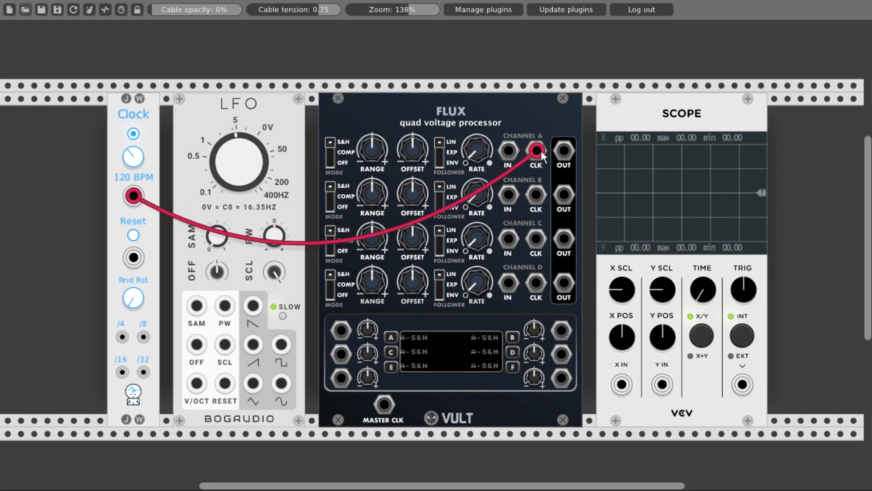
{"action": "left_click_drag", "start_coordinate": [281, 382], "coordinate": [508, 152]}
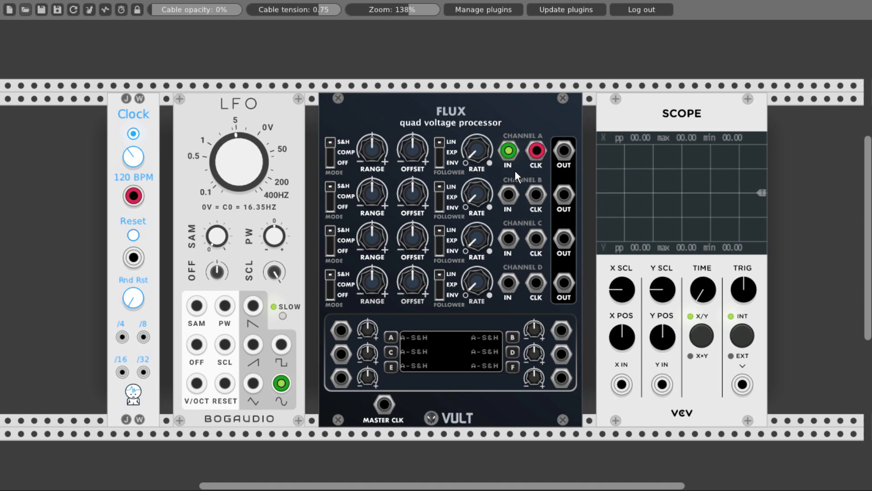
{"action": "left_click_drag", "start_coordinate": [621, 385], "coordinate": [281, 383]}
{"action": "left_click_drag", "start_coordinate": [661, 385], "coordinate": [571, 152]}
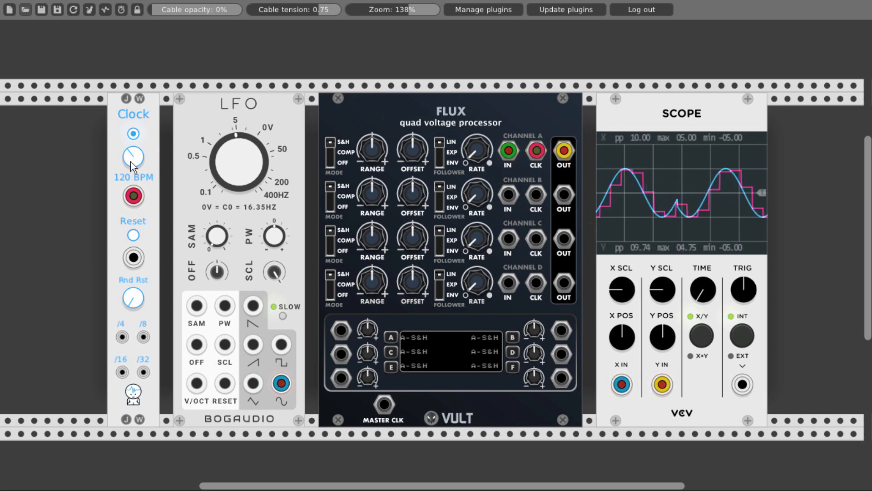
- Set the clock to 124 BPM and sweep FLUX channel A's Range and Offset around their centre positions
{"action": "mouse_move", "coordinate": [130, 161]}
{"action": "left_mouse_down"}
{"action": "mouse_move", "coordinate": [130, 186]}
{"action": "mouse_move", "coordinate": [130, 149]}
{"action": "mouse_move", "coordinate": [129, 164]}
{"action": "left_mouse_up"}
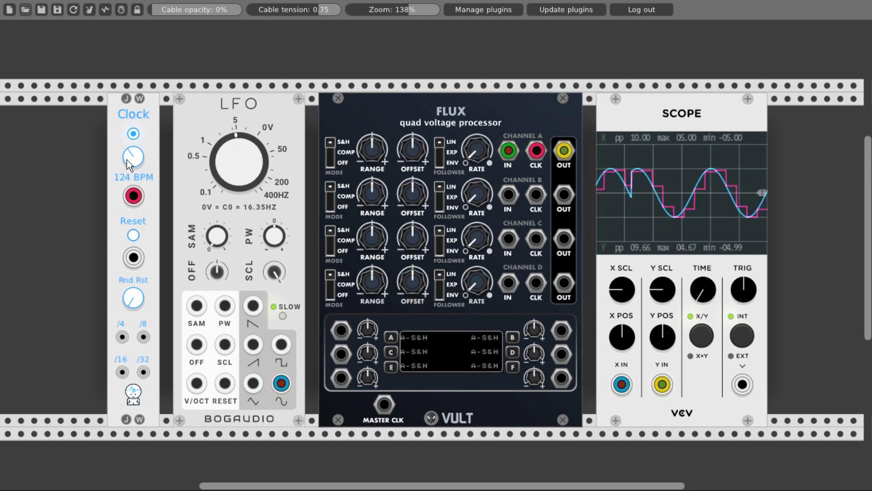
{"action": "left_click_drag", "start_coordinate": [369, 140], "coordinate": [370, 142]}
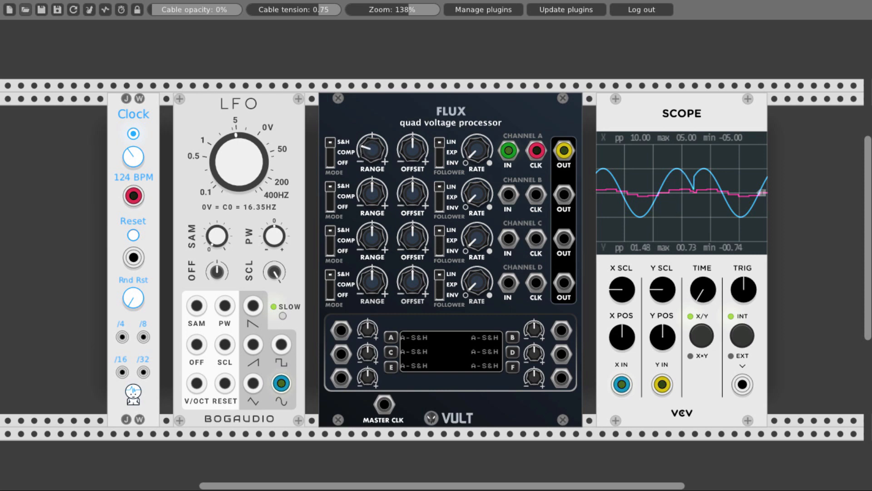
{"action": "left_click_drag", "start_coordinate": [370, 143], "coordinate": [370, 143]}
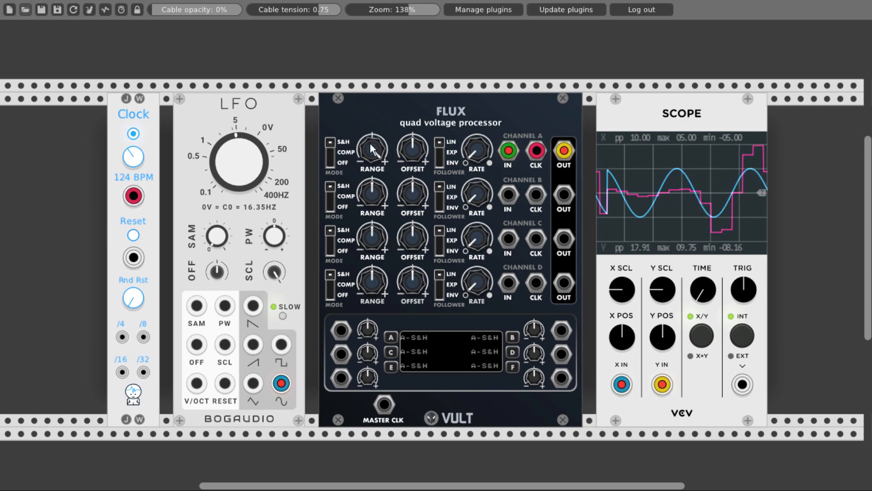
{"action": "mouse_move", "coordinate": [409, 147]}
{"action": "left_mouse_down"}
{"action": "mouse_move", "coordinate": [409, 171]}
{"action": "mouse_move", "coordinate": [409, 127]}
{"action": "mouse_move", "coordinate": [414, 147]}
{"action": "left_mouse_up"}
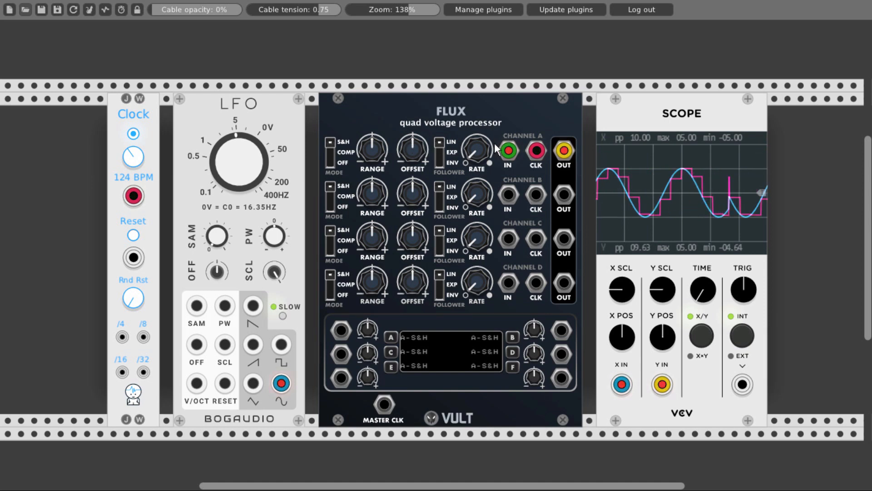
- Raise FLUX channel A's follower Rate to just past the middle and switch the follower to EXP
{"action": "left_click_drag", "start_coordinate": [477, 149], "coordinate": [477, 118]}
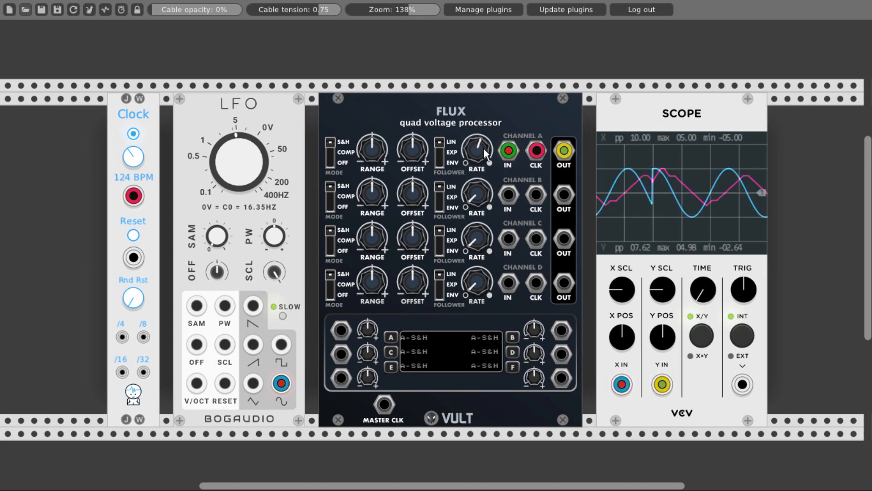
{"action": "left_click", "coordinate": [440, 148]}
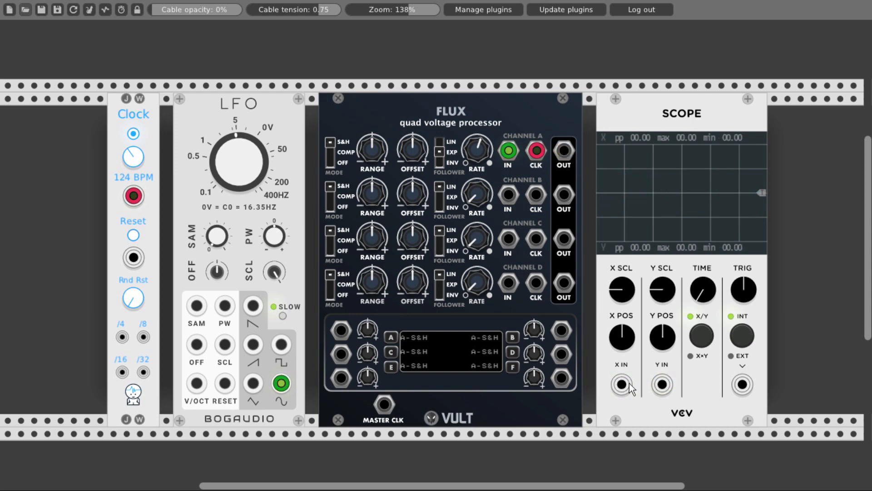
- Patch the clock to MASTER CLK and the left LFO's square to channel A's CLK, with the other LFO's sine and channel A's output to the scope
{"action": "right_click", "coordinate": [536, 153]}
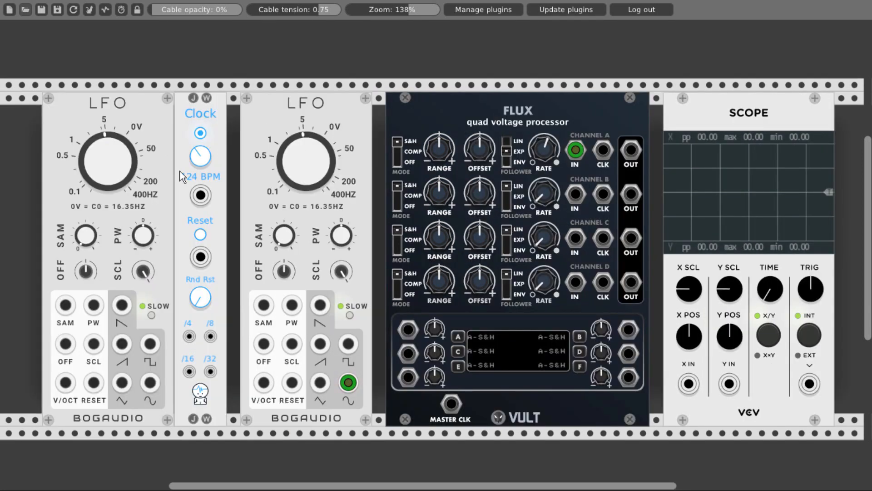
{"action": "left_click_drag", "start_coordinate": [201, 195], "coordinate": [451, 404]}
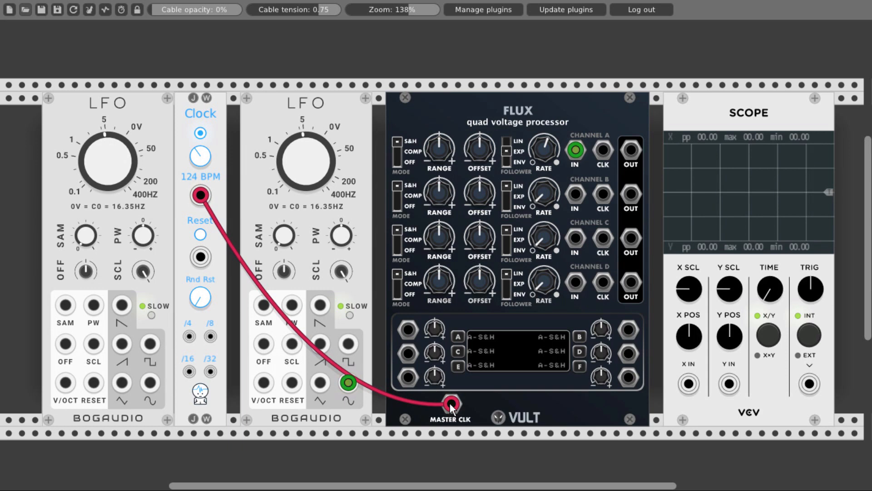
{"action": "left_click_drag", "start_coordinate": [152, 344], "coordinate": [604, 155]}
{"action": "left_click_drag", "start_coordinate": [688, 384], "coordinate": [347, 382]}
{"action": "mouse_move", "coordinate": [729, 383]}
{"action": "left_mouse_down"}
{"action": "mouse_move", "coordinate": [634, 153]}
{"action": "mouse_move", "coordinate": [625, 157]}
{"action": "left_mouse_up"}
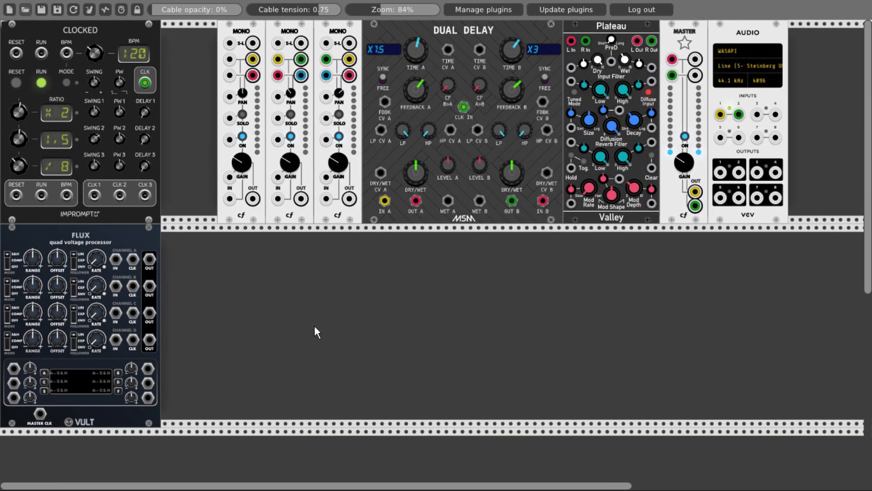
- Add the Caudal chaos source from VultModulesFree and place it directly left of FLUX
{"action": "right_click", "coordinate": [314, 325]}
{"action": "type", "text": "cau"}
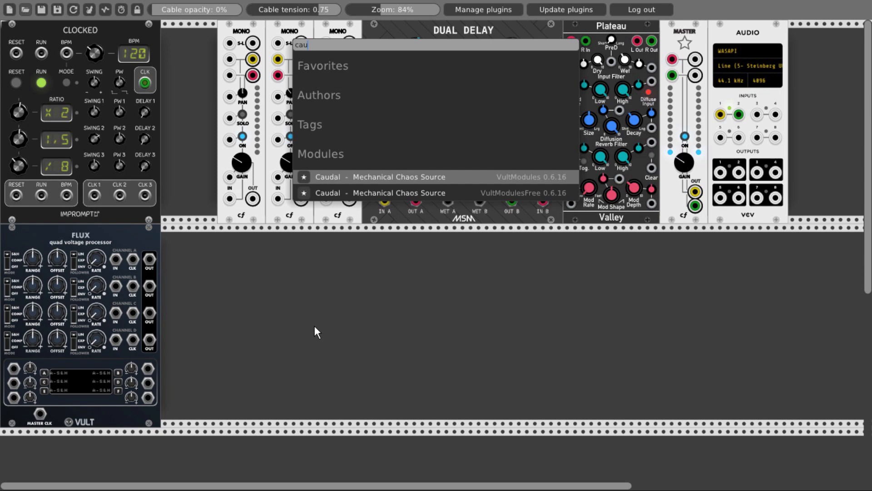
{"action": "left_click", "coordinate": [342, 192]}
{"action": "left_click_drag", "start_coordinate": [153, 225], "coordinate": [71, 239]}
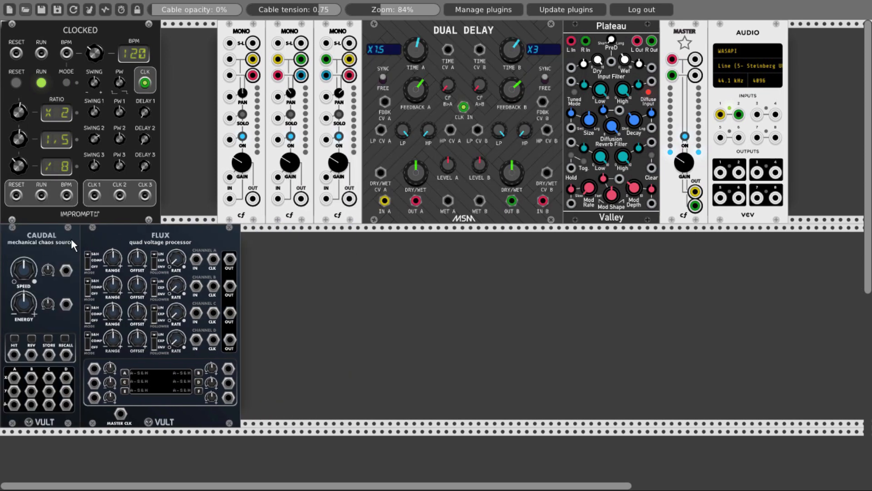
- Add a Scope module directly to the right of FLUX
{"action": "right_click", "coordinate": [282, 282]}
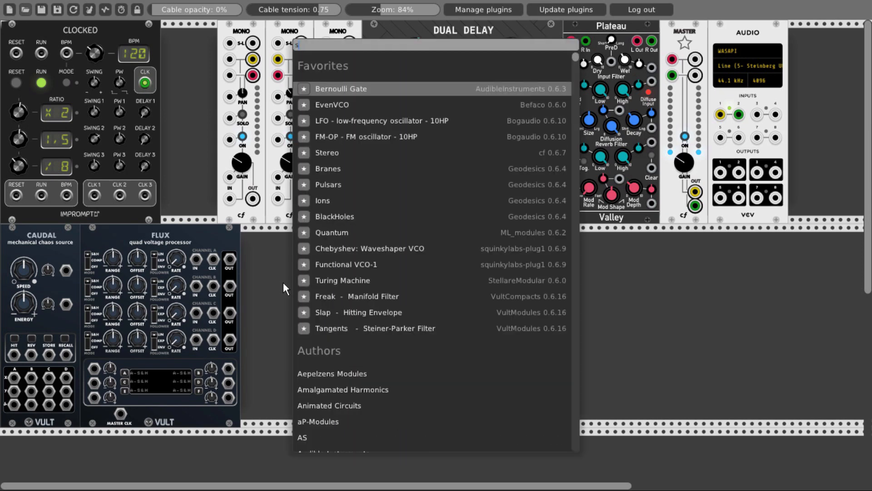
{"action": "type", "text": "scope"}
{"action": "key", "text": "Return"}
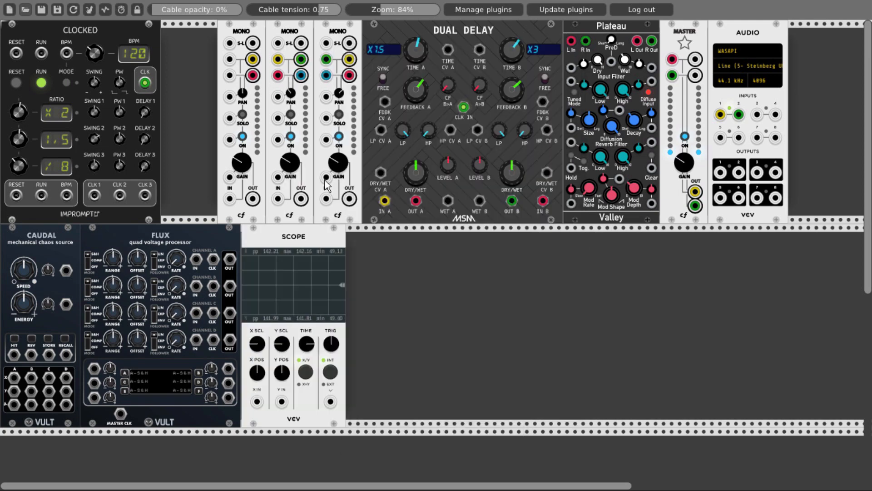
- Patch Caudal's X output A and CLK 1 into FLUX channel A's IN and CLK, and view Caudal and channel A's output on the scope
{"action": "mouse_move", "coordinate": [14, 377]}
{"action": "left_mouse_down"}
{"action": "mouse_move", "coordinate": [144, 381]}
{"action": "mouse_move", "coordinate": [257, 401]}
{"action": "left_mouse_up"}
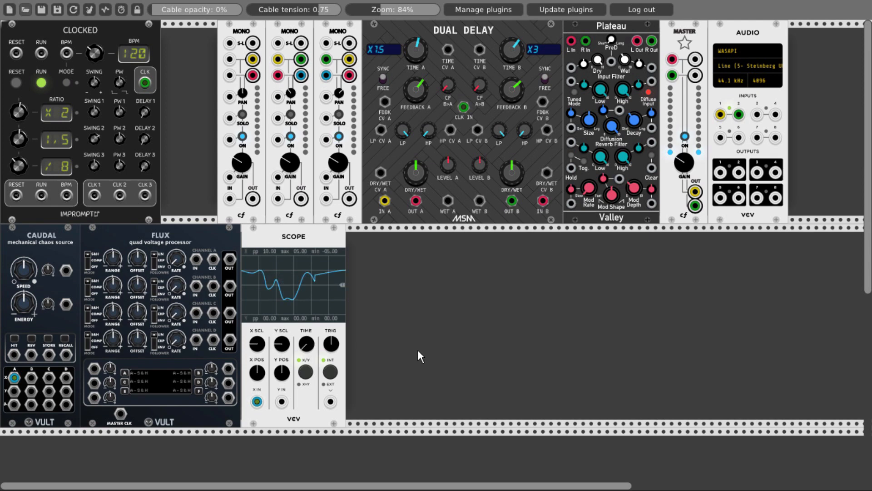
{"action": "left_click_drag", "start_coordinate": [197, 259], "coordinate": [14, 378]}
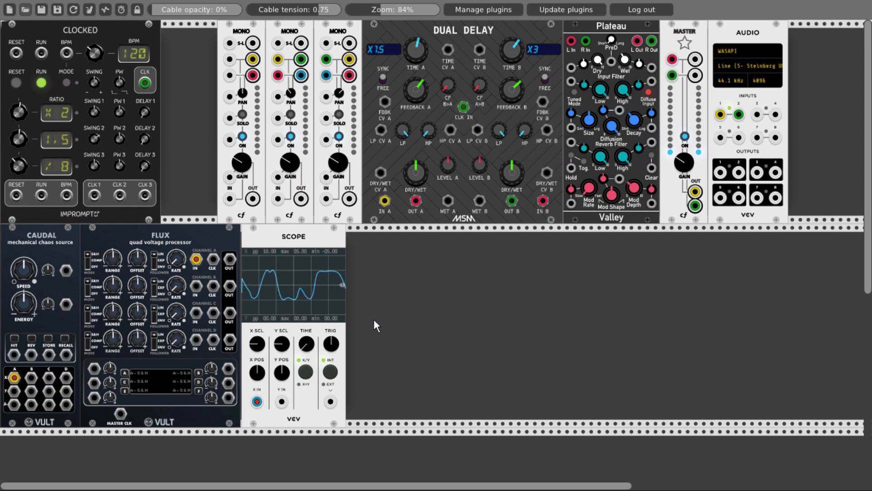
{"action": "mouse_move", "coordinate": [94, 195]}
{"action": "left_mouse_down"}
{"action": "mouse_move", "coordinate": [163, 238]}
{"action": "mouse_move", "coordinate": [213, 254]}
{"action": "mouse_move", "coordinate": [285, 402]}
{"action": "left_mouse_up"}
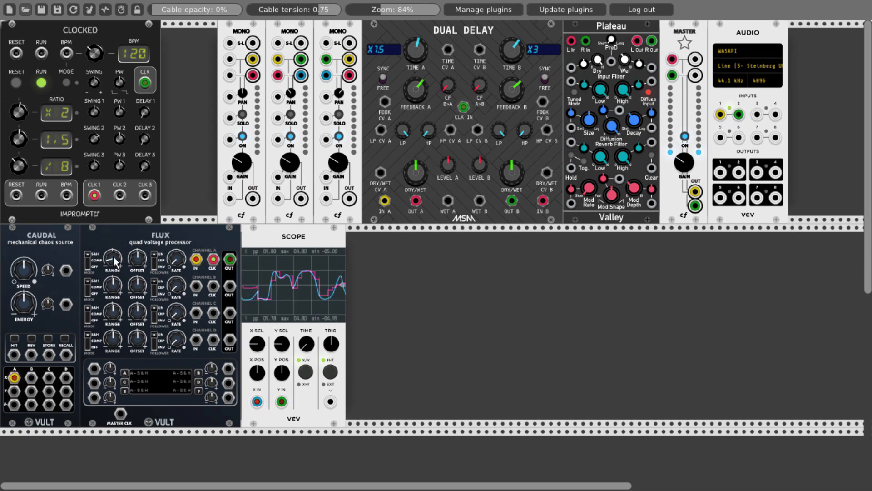
- Delete the scope and put a Quantum quantizer in its place beside FLUX
{"action": "right_click", "coordinate": [259, 240]}
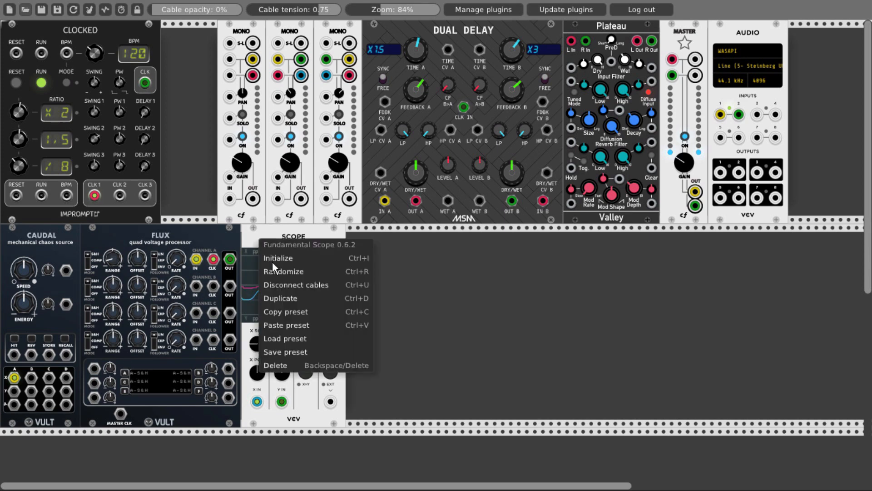
{"action": "left_click", "coordinate": [257, 366]}
{"action": "right_click", "coordinate": [271, 296]}
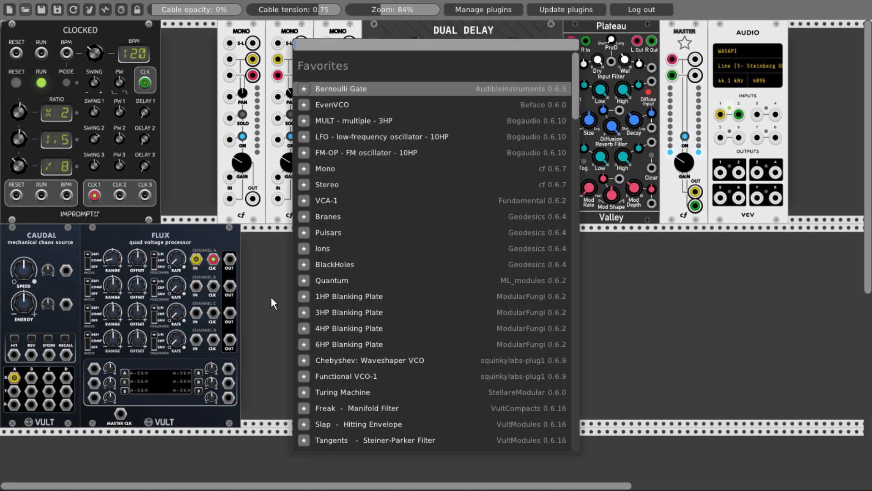
{"action": "left_click", "coordinate": [326, 280]}
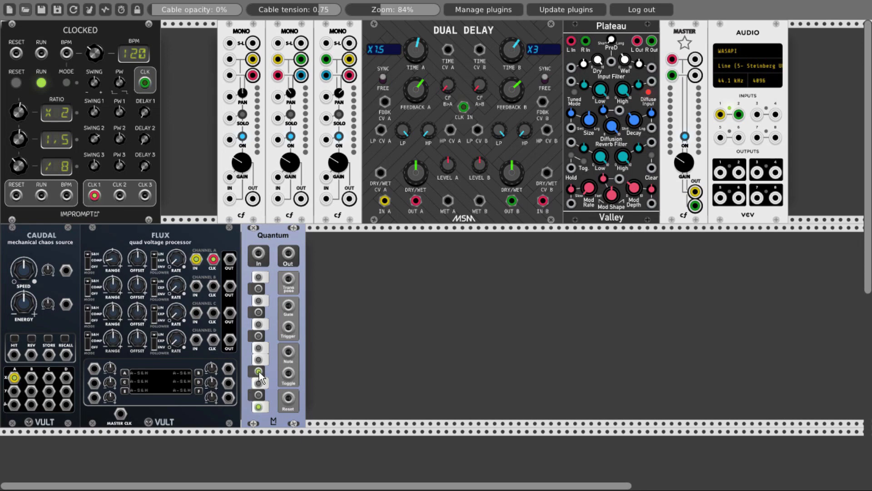
- Enable the G and A# notes in Quantum's scale and set its mode to Up
{"action": "left_click", "coordinate": [259, 324]}
{"action": "left_click", "coordinate": [259, 289]}
{"action": "right_click", "coordinate": [273, 237]}
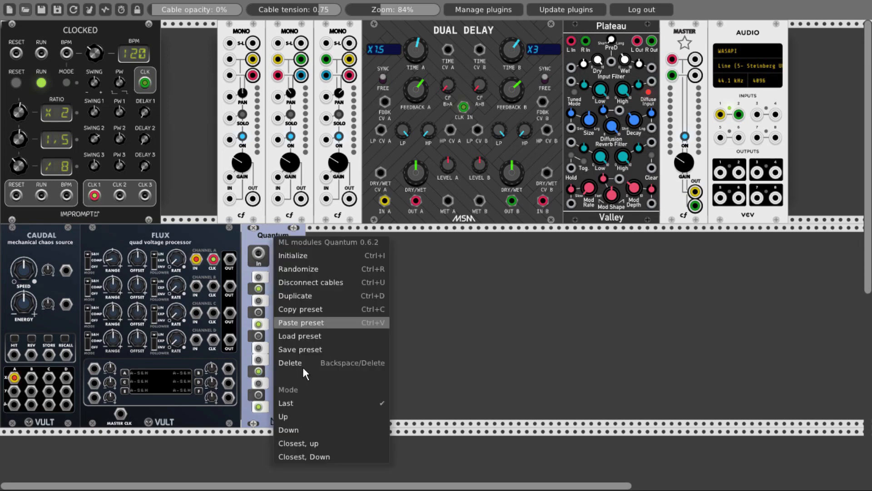
{"action": "left_click", "coordinate": [308, 416]}
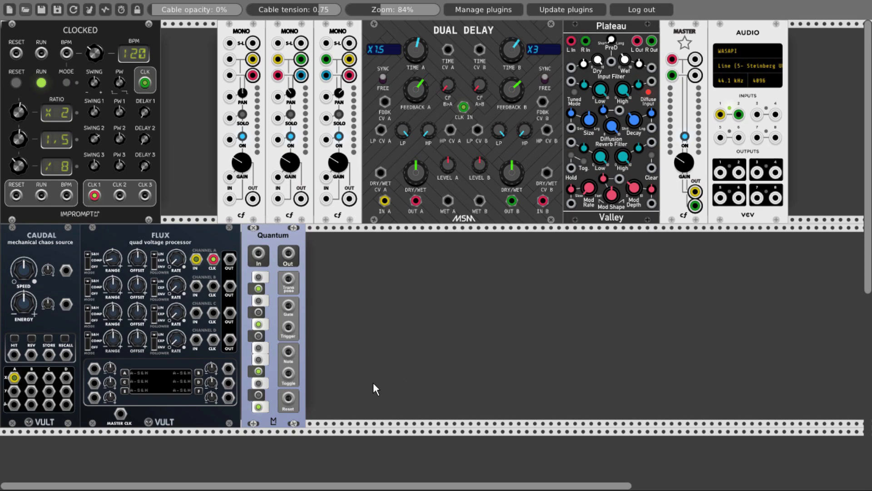
- Add an FM-OP oscillator directly to the right of Quantum and duplicate it
{"action": "right_click", "coordinate": [420, 348]}
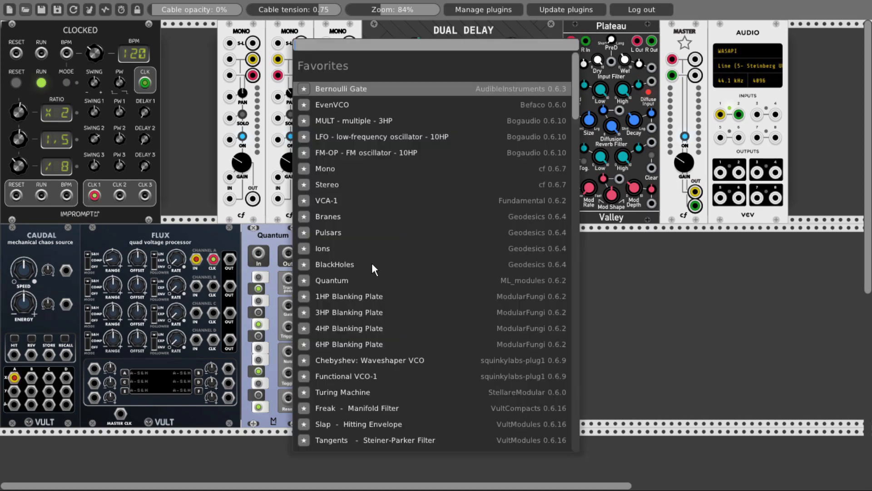
{"action": "left_click", "coordinate": [354, 154]}
{"action": "left_click_drag", "start_coordinate": [372, 238], "coordinate": [333, 240]}
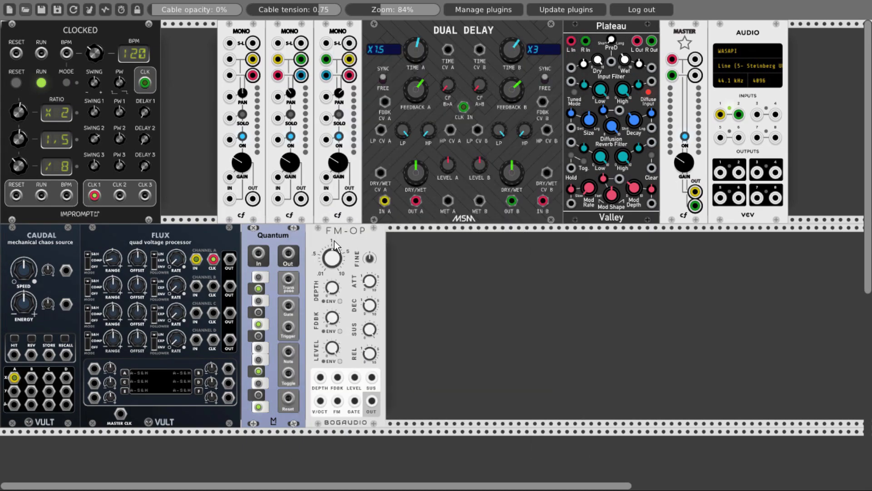
{"action": "key", "text": "ctrl+d"}
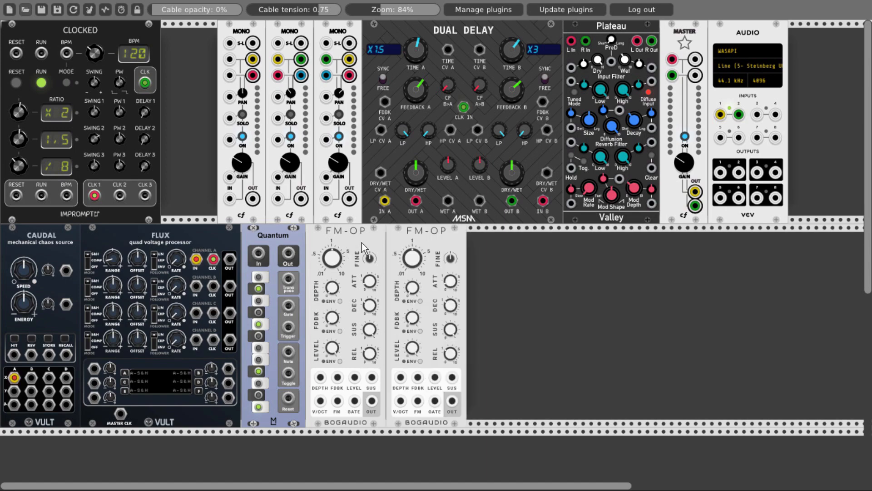
- Add a STACK pitch CV processor between the two FM-OPs and line the three modules up without gaps
{"action": "right_click", "coordinate": [424, 249]}
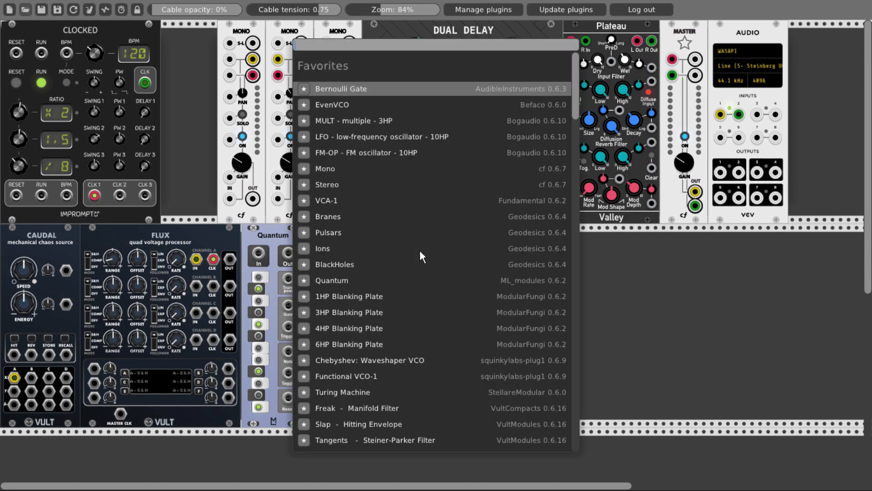
{"action": "type", "text": "stack"}
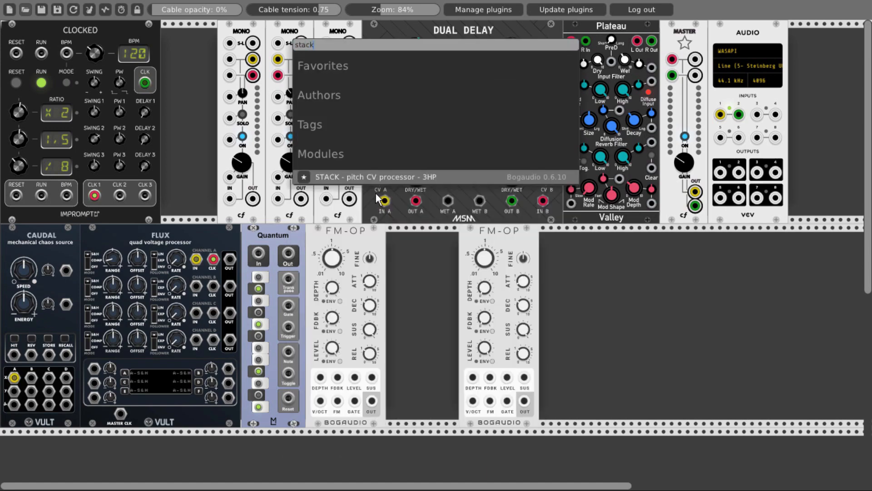
{"action": "left_click", "coordinate": [370, 177]}
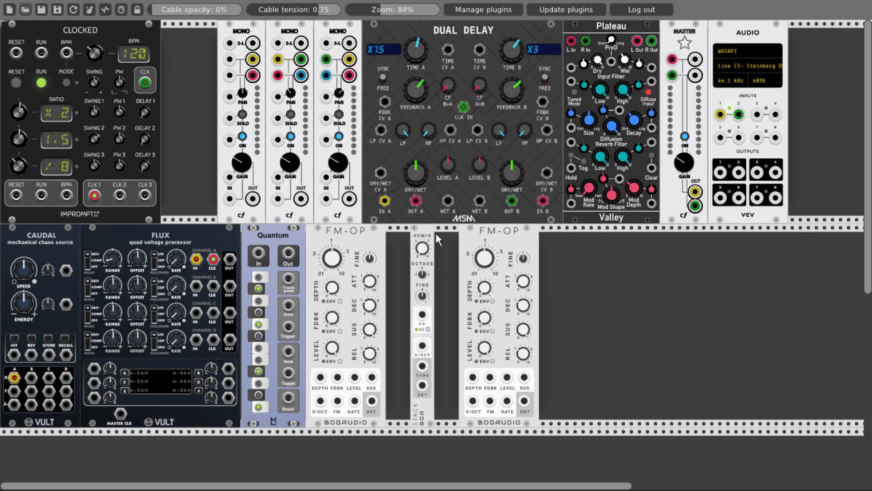
{"action": "left_click_drag", "start_coordinate": [434, 233], "coordinate": [391, 238]}
{"action": "left_click_drag", "start_coordinate": [532, 278], "coordinate": [484, 278]}
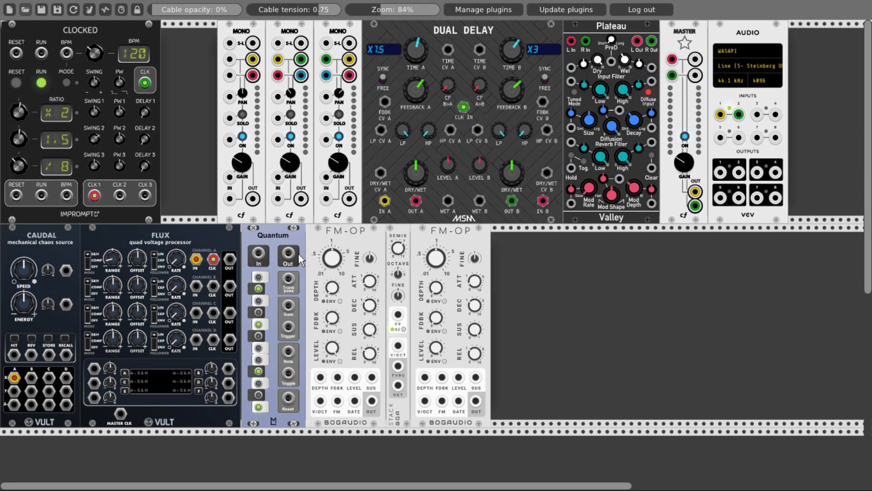
- Patch Quantum's Out to the first FM-OP's V/OCT and STACK's V/OCT, and STACK's OUT to the second FM-OP's V/OCT
{"action": "left_click_drag", "start_coordinate": [288, 253], "coordinate": [320, 400]}
{"action": "left_click_drag", "start_coordinate": [398, 345], "coordinate": [288, 253]}
{"action": "left_click_drag", "start_coordinate": [398, 385], "coordinate": [424, 401]}
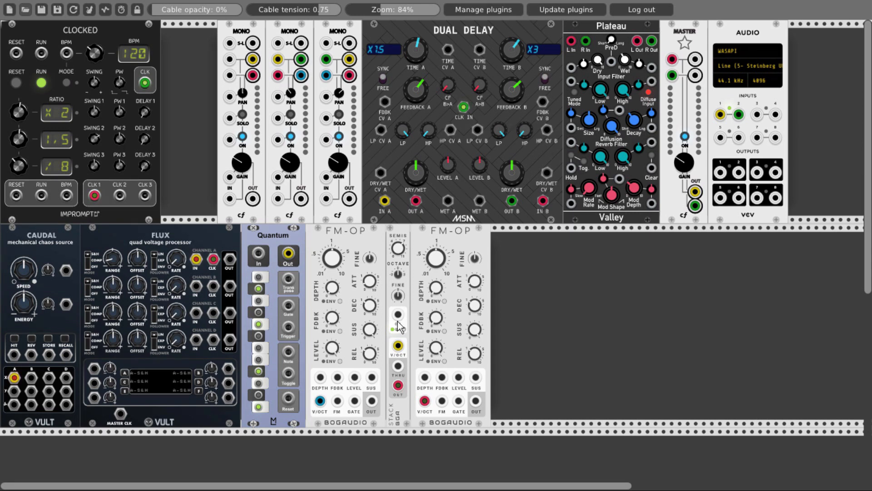
- Patch Quantum's Gate to both FM-OP GATE inputs and FLUX channel A's OUT to Quantum's In
{"action": "left_click_drag", "start_coordinate": [288, 305], "coordinate": [459, 400]}
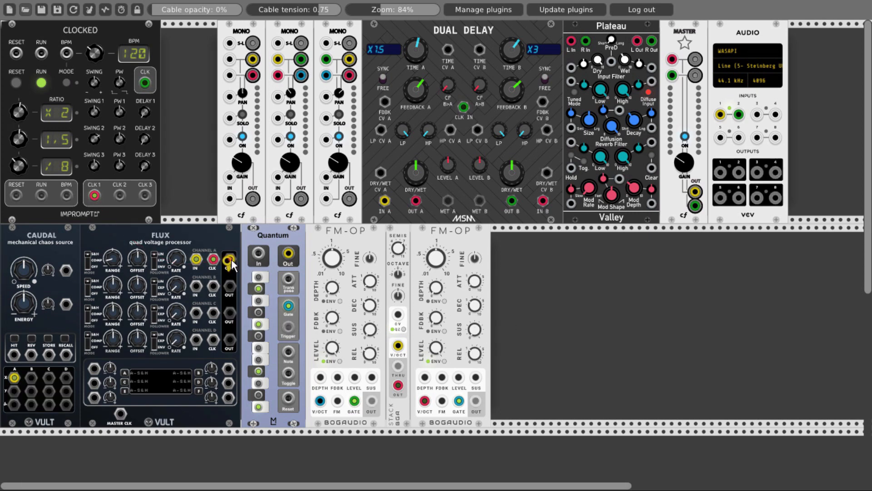
{"action": "left_click_drag", "start_coordinate": [230, 259], "coordinate": [258, 253]}
- Set the cable opacity to 50% and patch the first and second FM-OP outputs into the second and third Mono mixer channels
{"action": "double_click", "coordinate": [186, 9]}
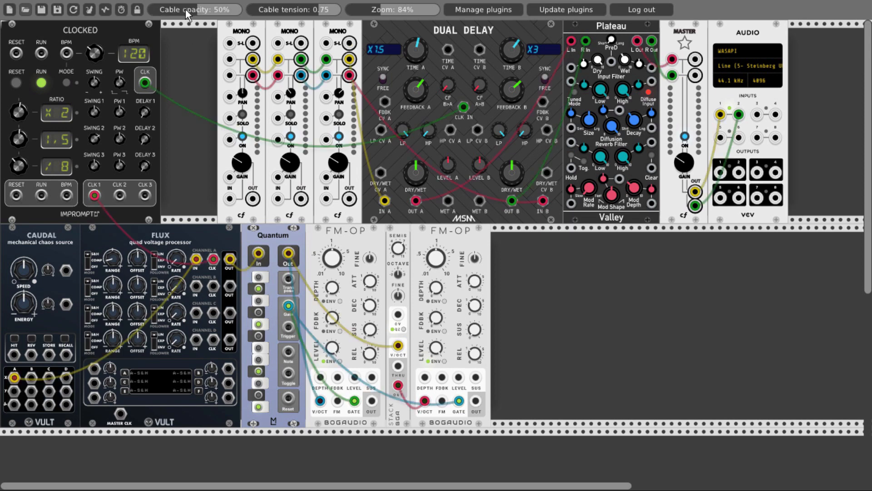
{"action": "left_click_drag", "start_coordinate": [371, 401], "coordinate": [281, 199]}
{"action": "left_click_drag", "start_coordinate": [326, 198], "coordinate": [476, 400]}
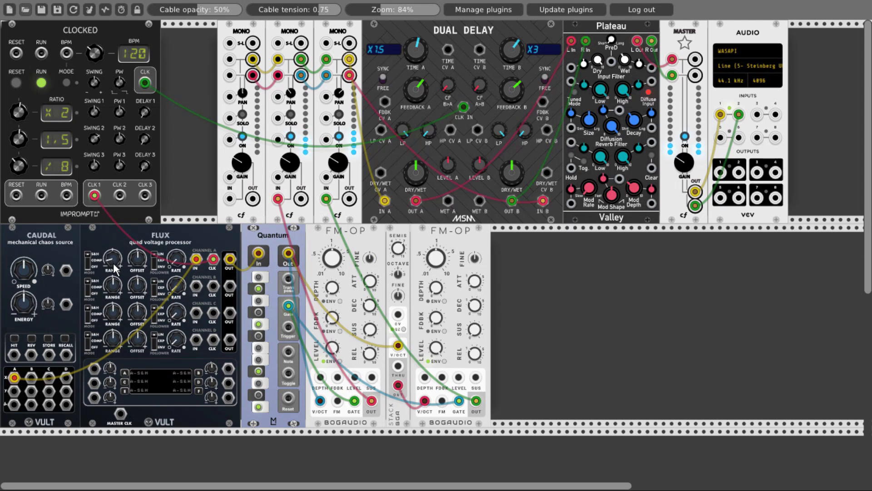
- Adjust FLUX channel A's range and offset, and patch channel A's OUT and Clocked's CLK 2 to channel B's IN and CLK
{"action": "left_click_drag", "start_coordinate": [111, 262], "coordinate": [110, 252]}
{"action": "mouse_move", "coordinate": [136, 259]}
{"action": "left_mouse_down"}
{"action": "mouse_move", "coordinate": [136, 232]}
{"action": "mouse_move", "coordinate": [136, 258]}
{"action": "left_mouse_up"}
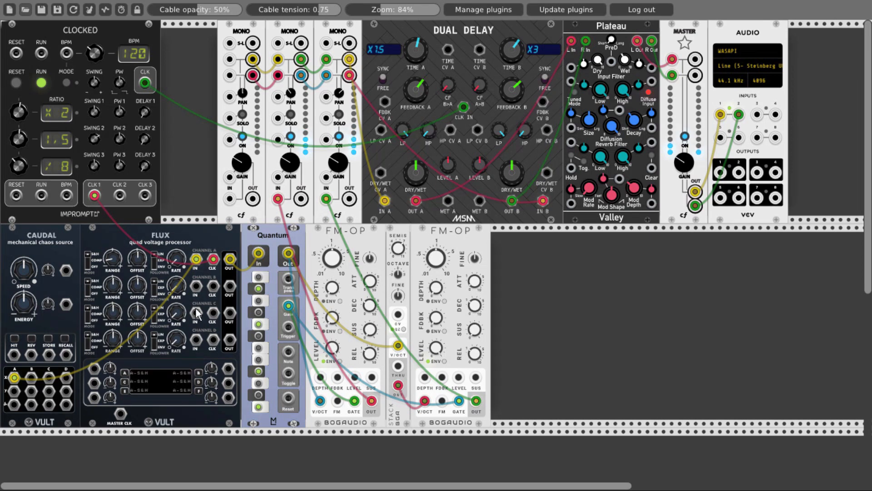
{"action": "left_click_drag", "start_coordinate": [196, 286], "coordinate": [230, 260]}
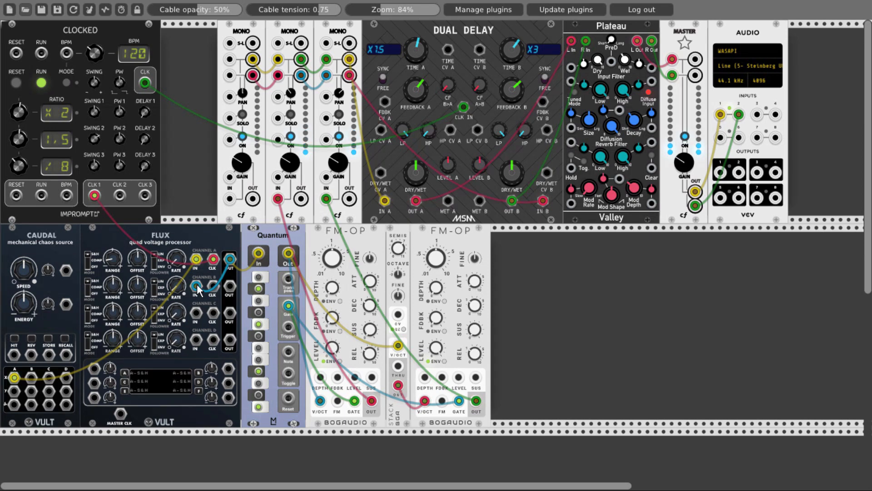
{"action": "left_click_drag", "start_coordinate": [212, 290], "coordinate": [120, 196]}
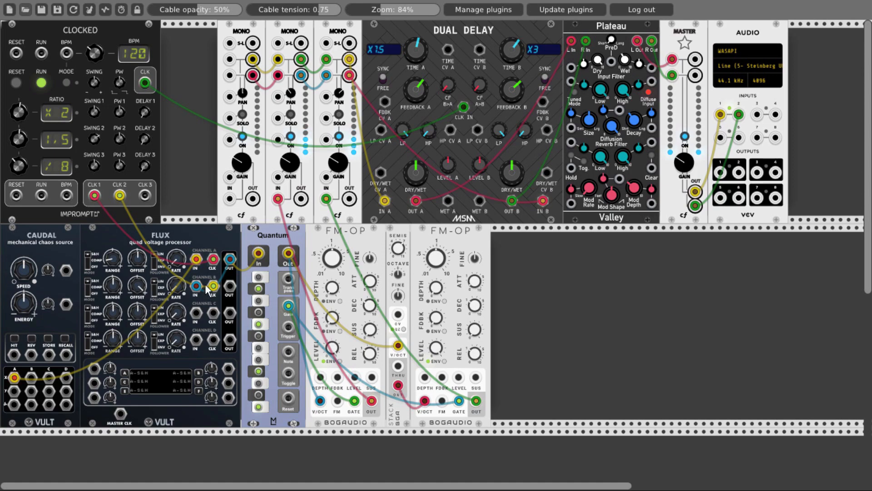
- Patch FLUX channel B's OUT to both FM-OP FDBK inputs and adjust the first FM-OP's feedback amount
{"action": "left_click_drag", "start_coordinate": [230, 286], "coordinate": [337, 377]}
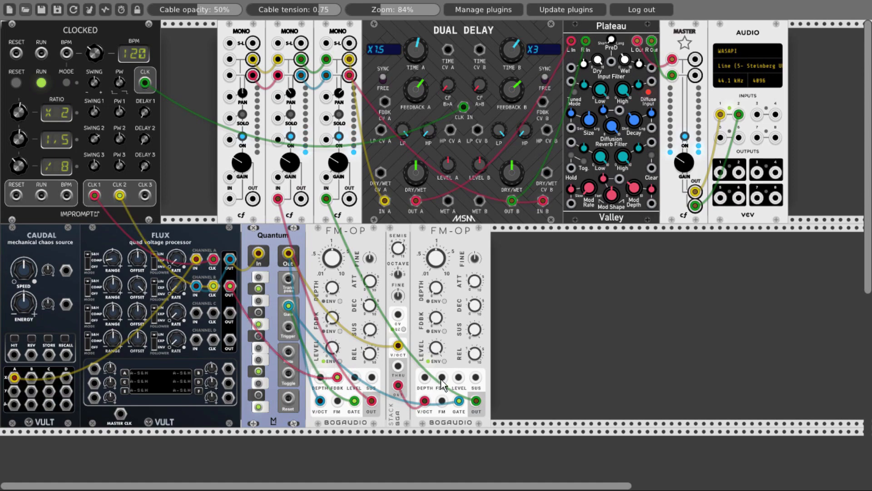
{"action": "left_click_drag", "start_coordinate": [441, 377], "coordinate": [228, 290]}
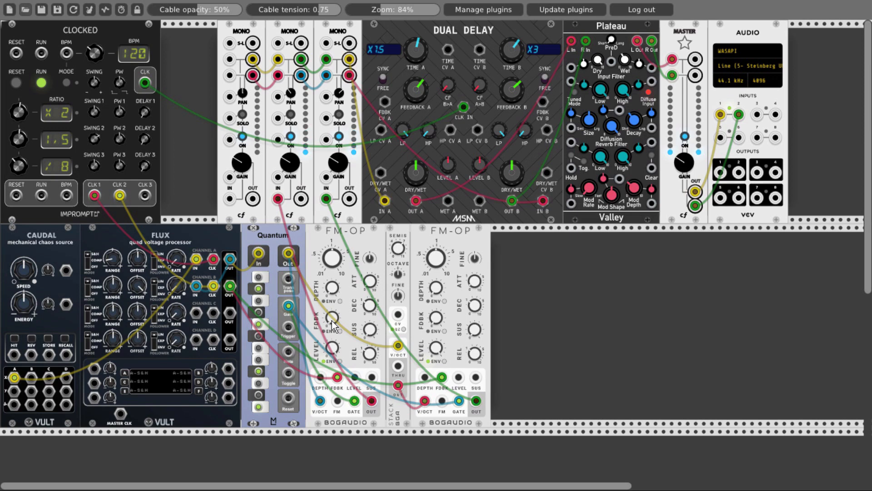
{"action": "left_click_drag", "start_coordinate": [333, 318], "coordinate": [332, 316]}
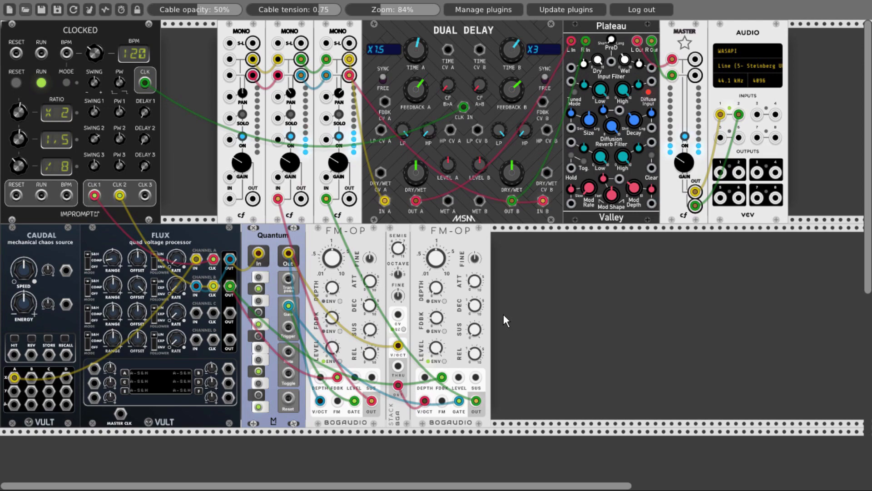
- Add the VultModulesFree Bleak analog oscillator and place a duplicate of Quantum between the second FM-OP and Bleak
{"action": "right_click", "coordinate": [582, 317]}
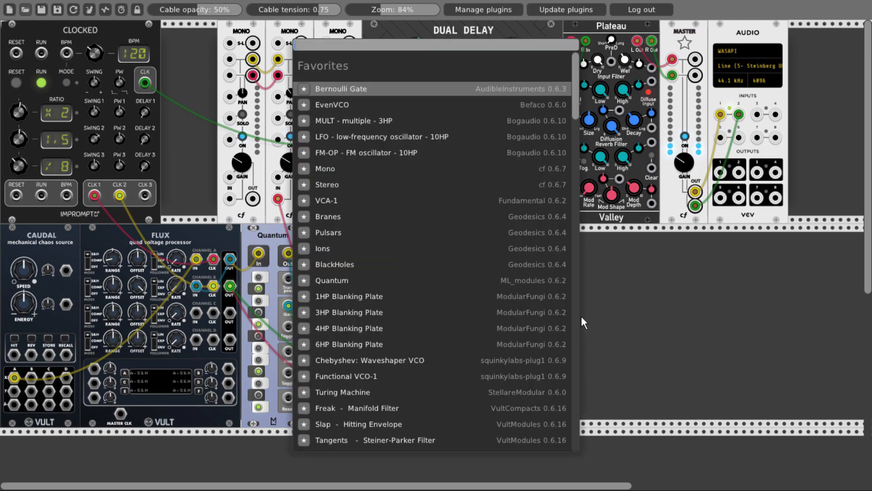
{"action": "type", "text": "b"}
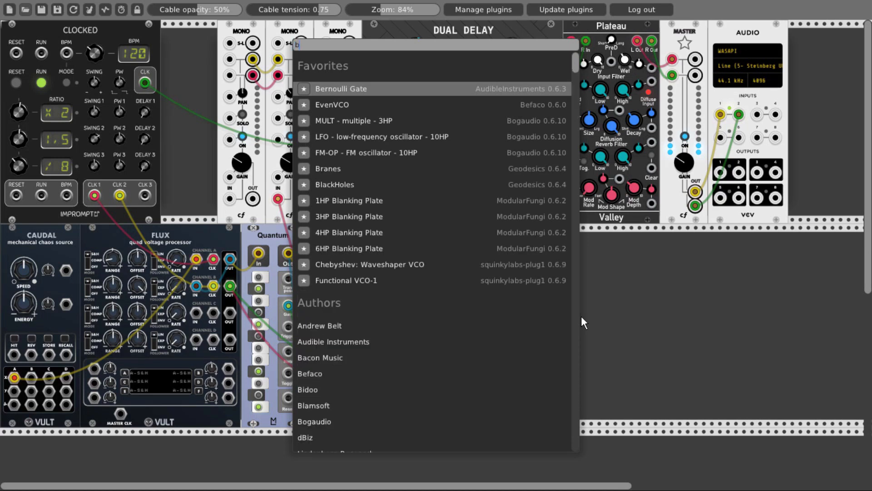
{"action": "type", "text": "leak"}
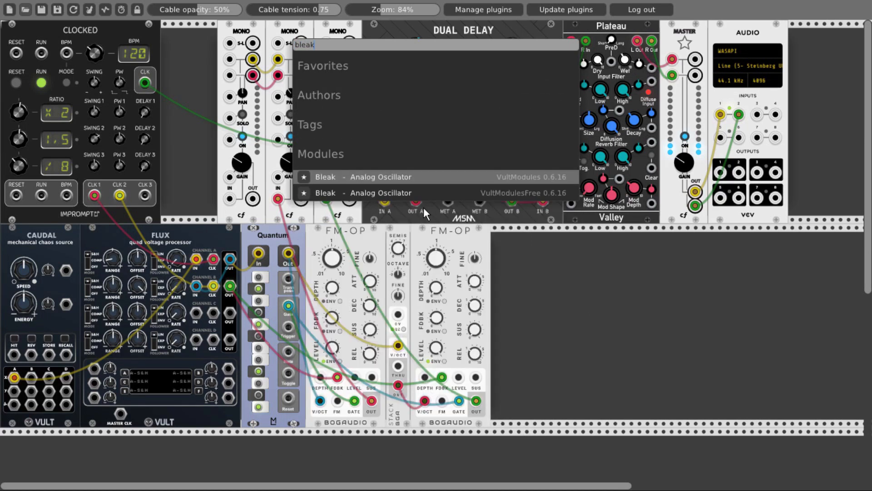
{"action": "left_click", "coordinate": [400, 192]}
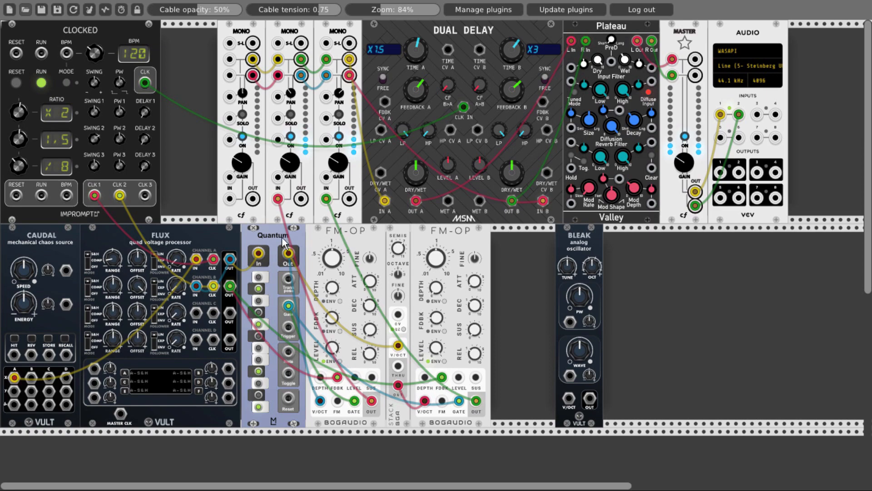
{"action": "key", "text": "ctrl+d"}
{"action": "left_click_drag", "start_coordinate": [282, 440], "coordinate": [532, 236]}
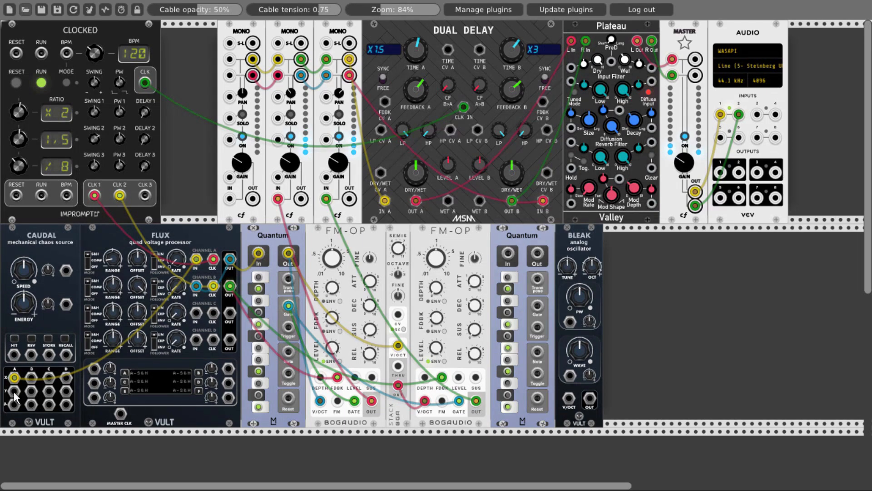
- Patch Caudal's A Y output and Clocked's CLK 3 to FLUX channel C, and its OUT through the second Quantum to Bleak's V/OCT
{"action": "left_click_drag", "start_coordinate": [14, 391], "coordinate": [195, 312]}
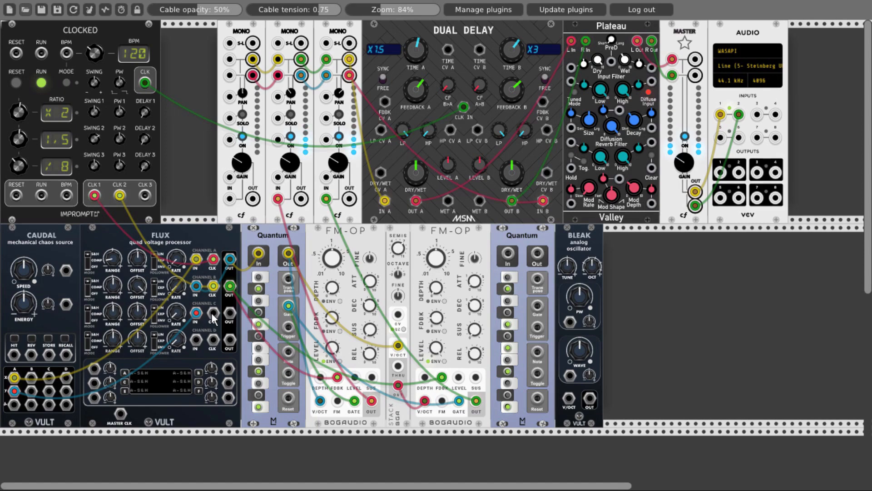
{"action": "left_click_drag", "start_coordinate": [212, 316], "coordinate": [145, 196]}
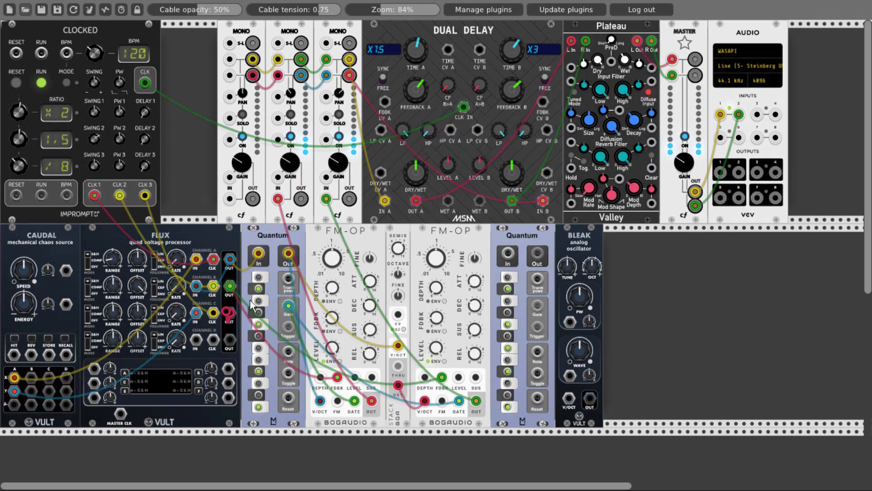
{"action": "left_click_drag", "start_coordinate": [229, 312], "coordinate": [569, 399]}
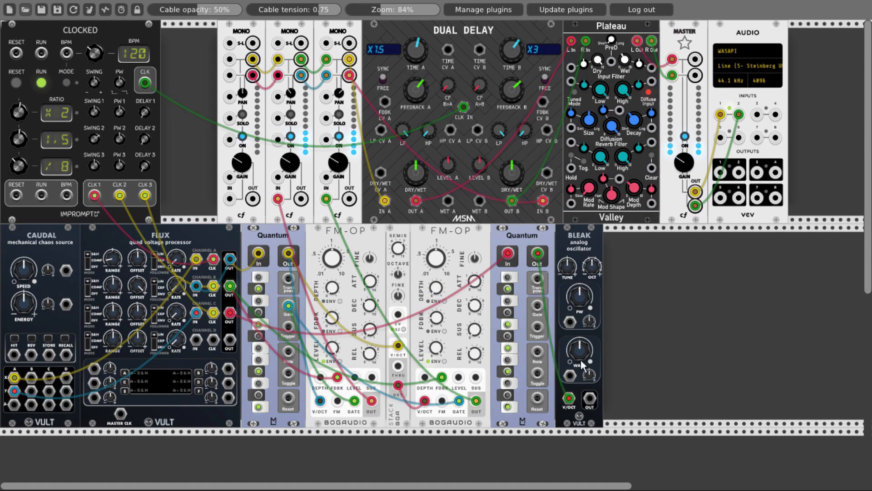
- Add the VultModulesFree Tangents Steiner-Parker filter beside Bleak
{"action": "right_click", "coordinate": [635, 294]}
{"action": "type", "text": "tang"}
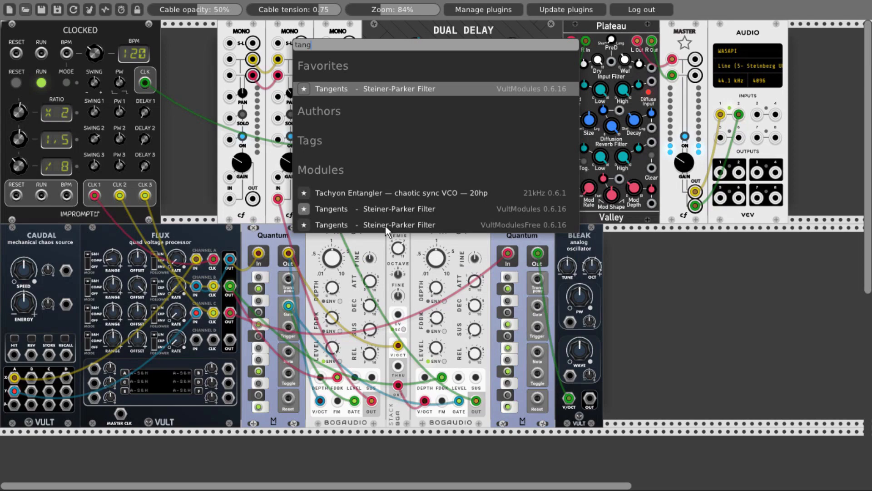
{"action": "left_click", "coordinate": [576, 225]}
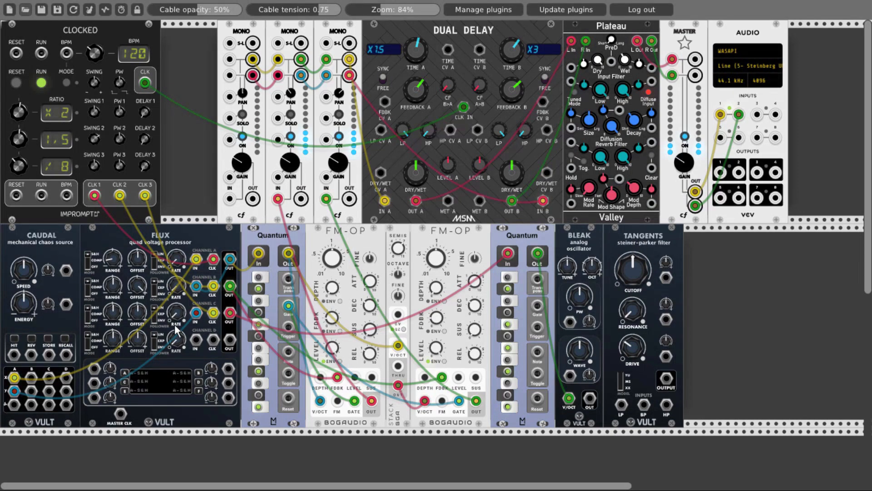
- Adjust FLUX channel C's range and offset, and patch Bleak's OUT through Tangents' LP input to the first Mono mixer channel
{"action": "left_click_drag", "start_coordinate": [112, 310], "coordinate": [113, 364]}
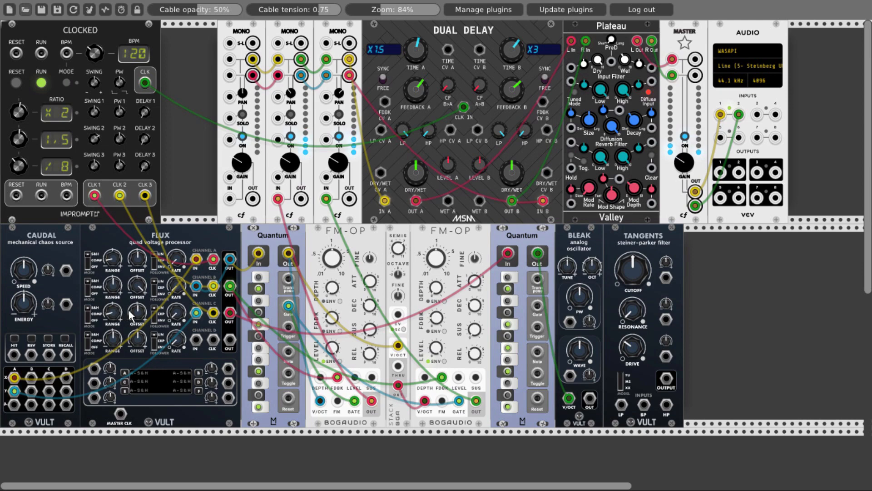
{"action": "left_click_drag", "start_coordinate": [132, 312], "coordinate": [133, 308]}
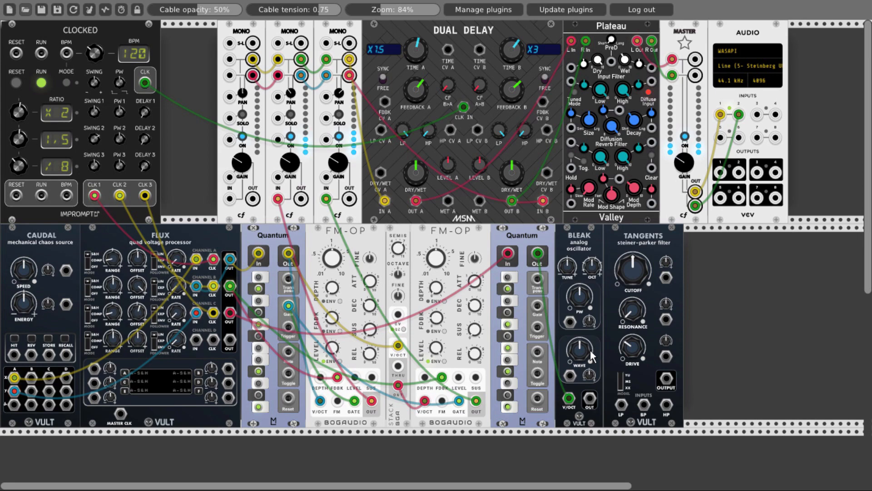
{"action": "left_click_drag", "start_coordinate": [615, 400], "coordinate": [621, 404]}
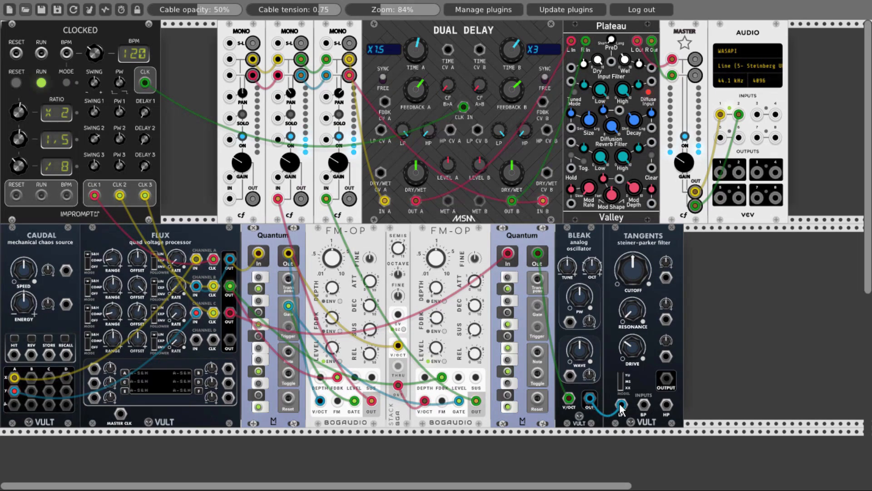
{"action": "left_click_drag", "start_coordinate": [666, 378], "coordinate": [230, 199]}
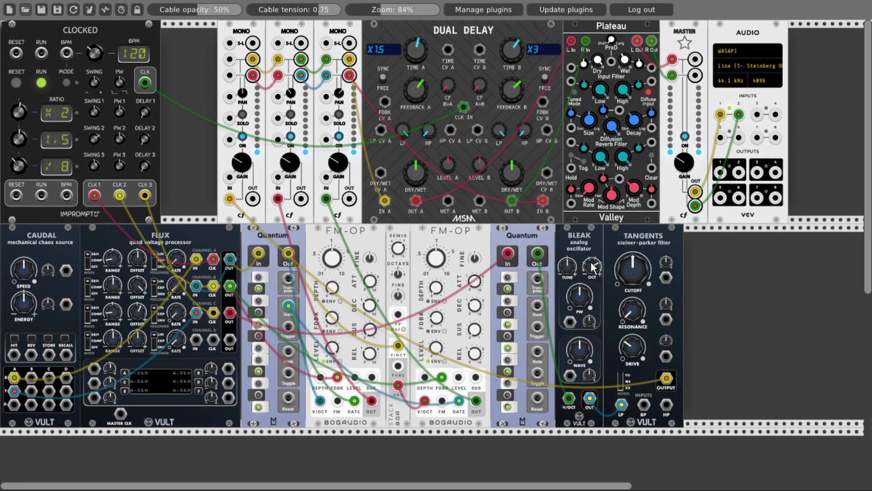
- Adjust the Tangents filter's cutoff and FLUX channel C's follower rate
{"action": "mouse_move", "coordinate": [636, 284]}
{"action": "left_mouse_down"}
{"action": "mouse_move", "coordinate": [636, 268]}
{"action": "mouse_move", "coordinate": [636, 279]}
{"action": "left_mouse_up"}
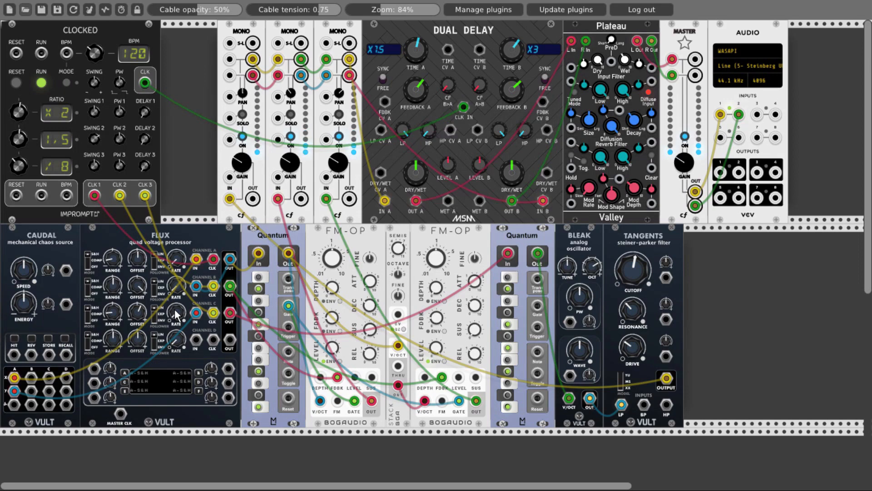
{"action": "left_click_drag", "start_coordinate": [175, 309], "coordinate": [174, 263]}
{"action": "mouse_move", "coordinate": [634, 277]}
{"action": "left_mouse_down"}
{"action": "mouse_move", "coordinate": [634, 259]}
{"action": "mouse_move", "coordinate": [633, 278]}
{"action": "left_mouse_up"}
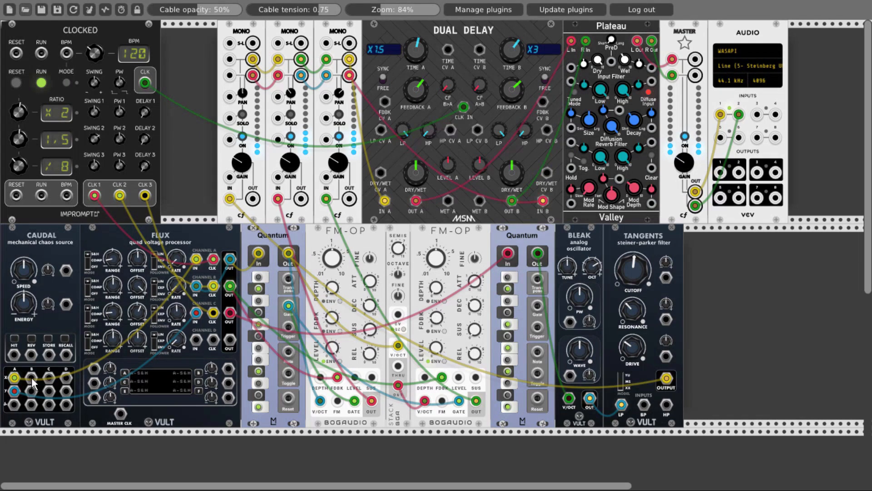
- Patch Caudal's B X output and Clocked's CLK through FLUX channel D to Tangents' cutoff CV, and adjust channel D's range, offset and rate
{"action": "left_click_drag", "start_coordinate": [32, 377], "coordinate": [146, 84]}
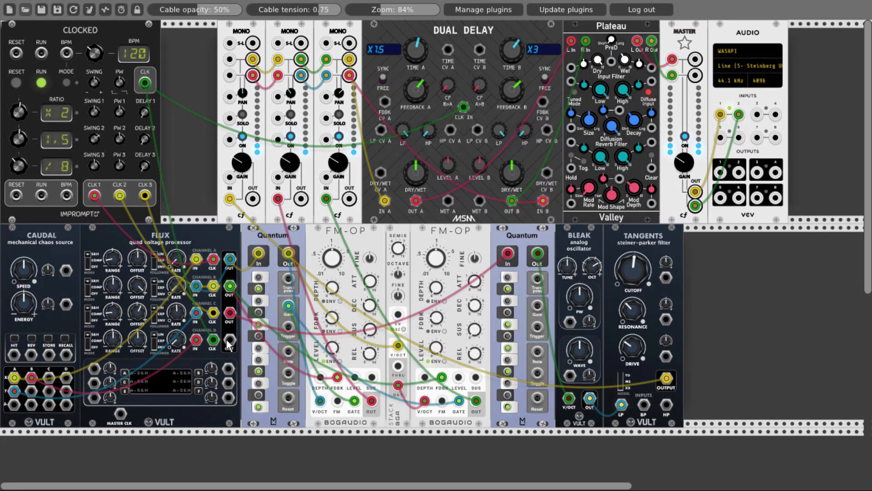
{"action": "left_click_drag", "start_coordinate": [230, 340], "coordinate": [665, 278]}
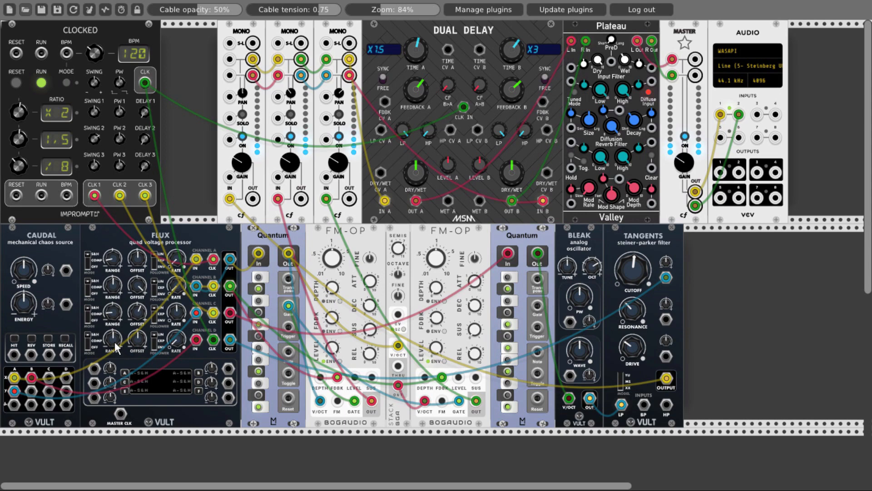
{"action": "left_click_drag", "start_coordinate": [114, 343], "coordinate": [115, 314]}
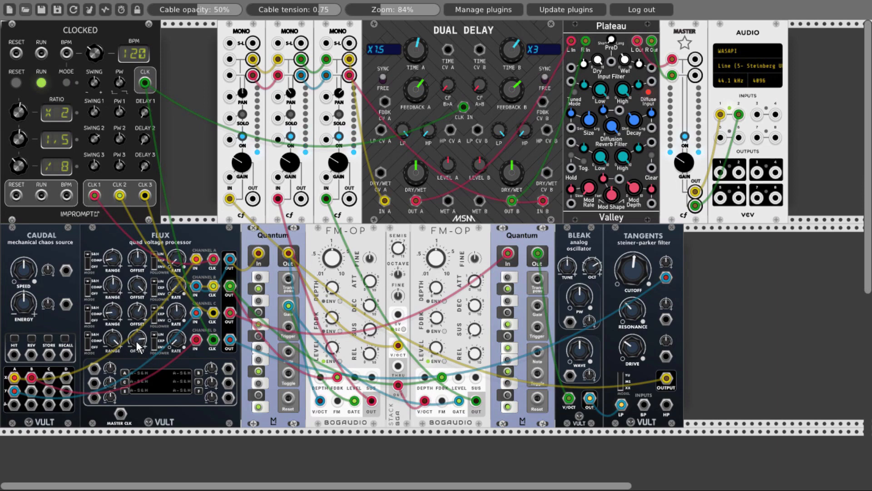
{"action": "left_click_drag", "start_coordinate": [176, 341], "coordinate": [176, 339]}
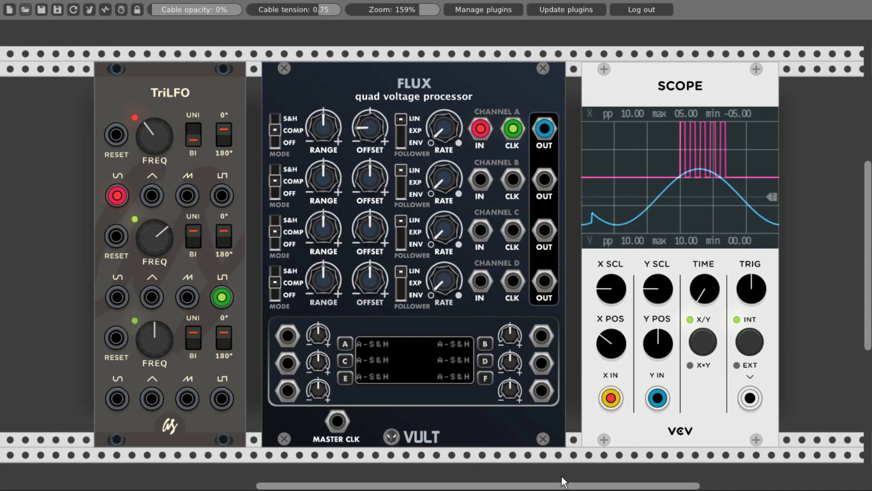
- Patch TriLFO's third square-wave output to FLUX's MASTER CLK in the scope demo patch
{"action": "left_click_drag", "start_coordinate": [223, 395], "coordinate": [337, 421]}
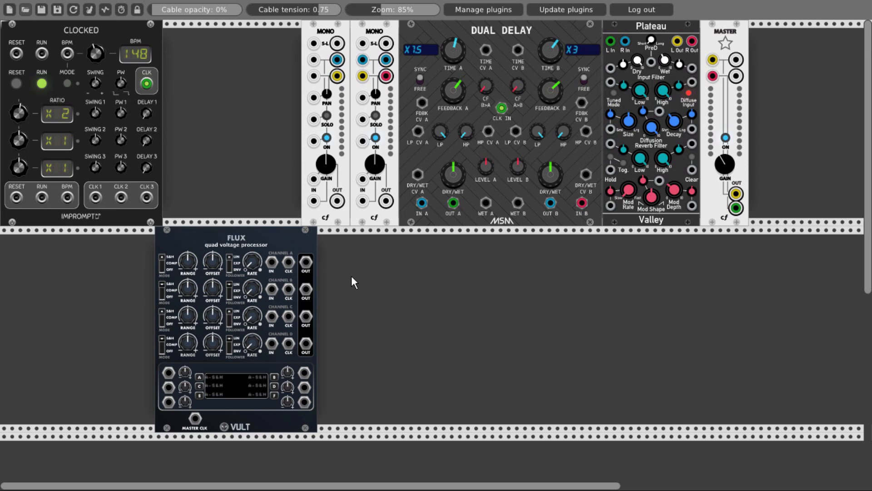
- Add the VultModulesFree Caudal chaos source directly beside FLUX in the 148 BPM patch
{"action": "double_click", "coordinate": [125, 262]}
{"action": "type", "text": "caud"}
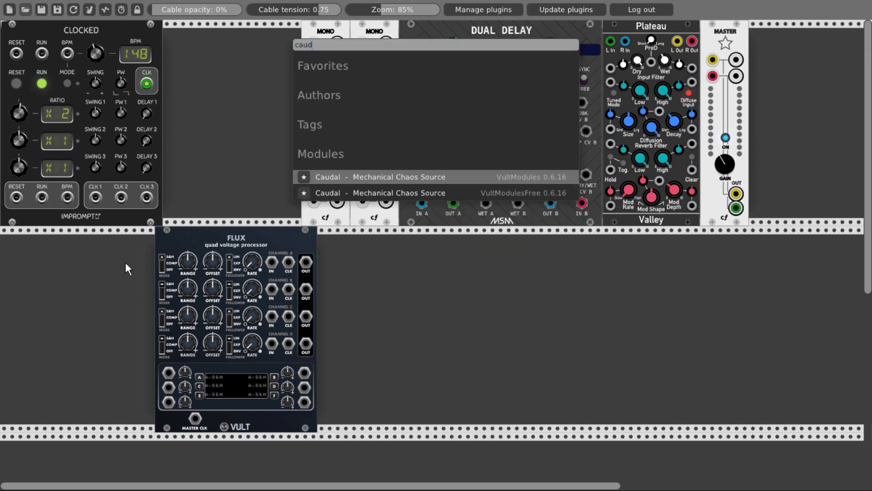
{"action": "left_click", "coordinate": [375, 193]}
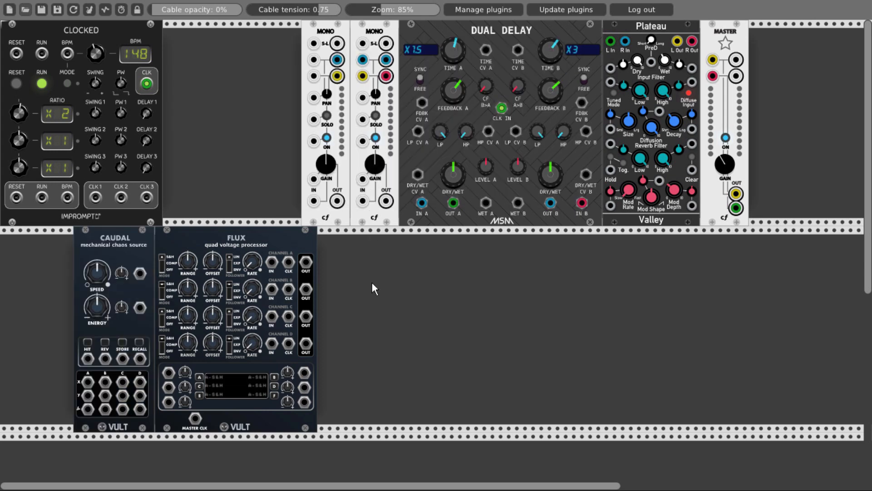
- Patch Caudal's A and B X outputs to FLUX channel A and B IN, and Clocked's CLK 1 and CLK 2 to their CLK inputs
{"action": "left_click_drag", "start_coordinate": [87, 384], "coordinate": [271, 288]}
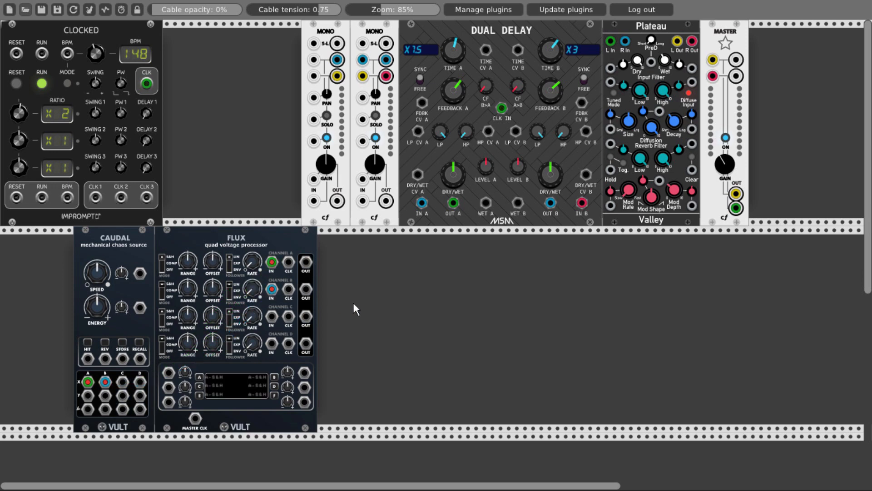
{"action": "left_click_drag", "start_coordinate": [95, 195], "coordinate": [121, 197]}
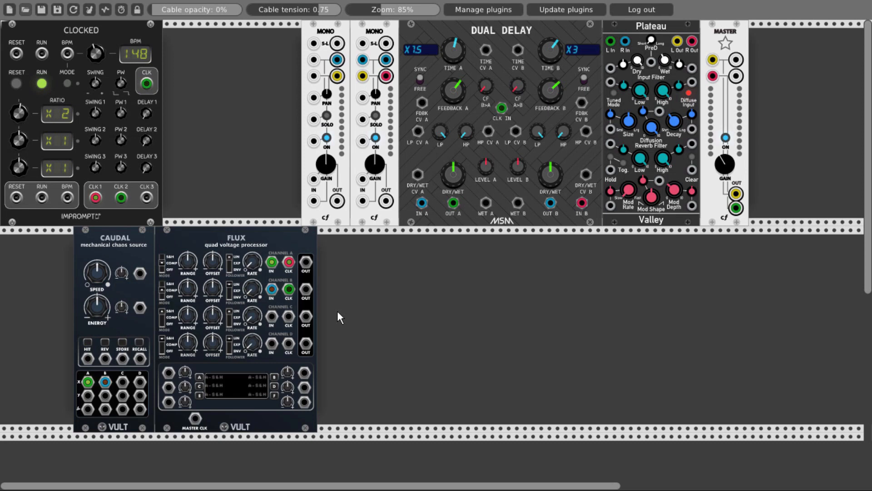
- Add an IONS dual CV sequencer beside FLUX and switch it to the dark panel theme
{"action": "right_click", "coordinate": [366, 298]}
{"action": "left_click", "coordinate": [342, 248]}
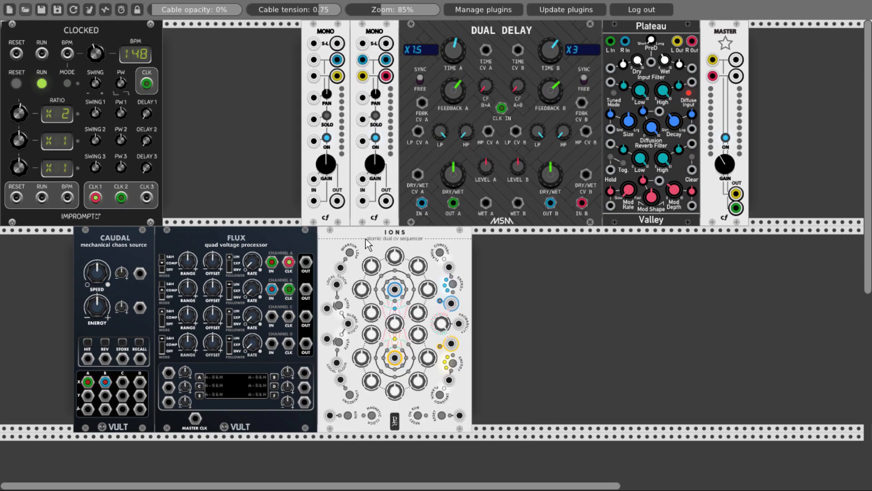
{"action": "right_click", "coordinate": [366, 239]}
{"action": "left_click", "coordinate": [385, 419]}
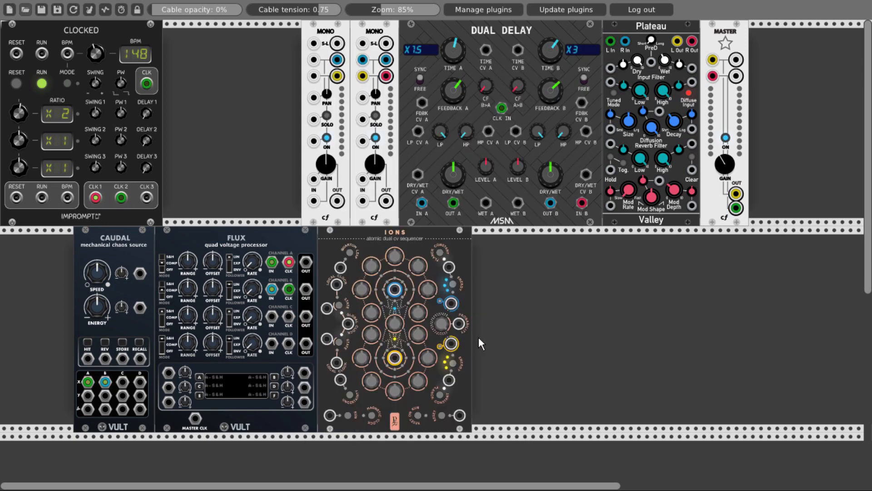
- Patch FLUX channel A and B OUT to the two IONS local clock inputs and start the sequencer running
{"action": "left_click_drag", "start_coordinate": [305, 262], "coordinate": [336, 362]}
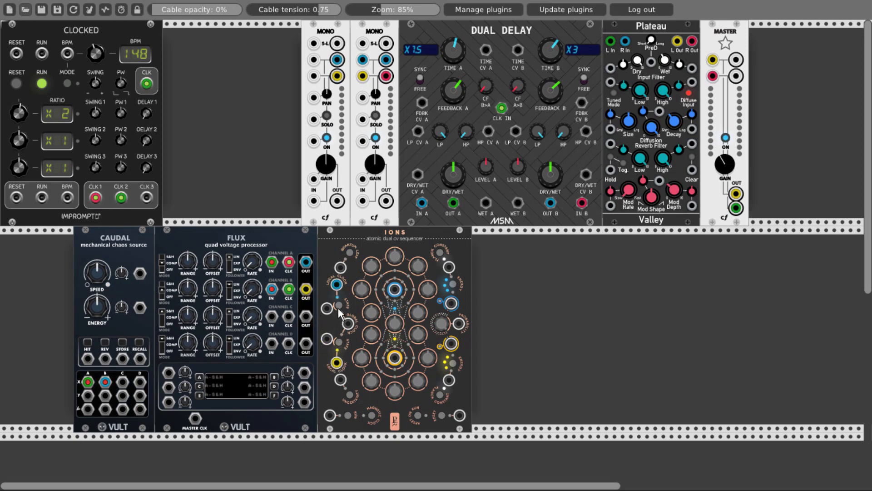
{"action": "left_click", "coordinate": [348, 415]}
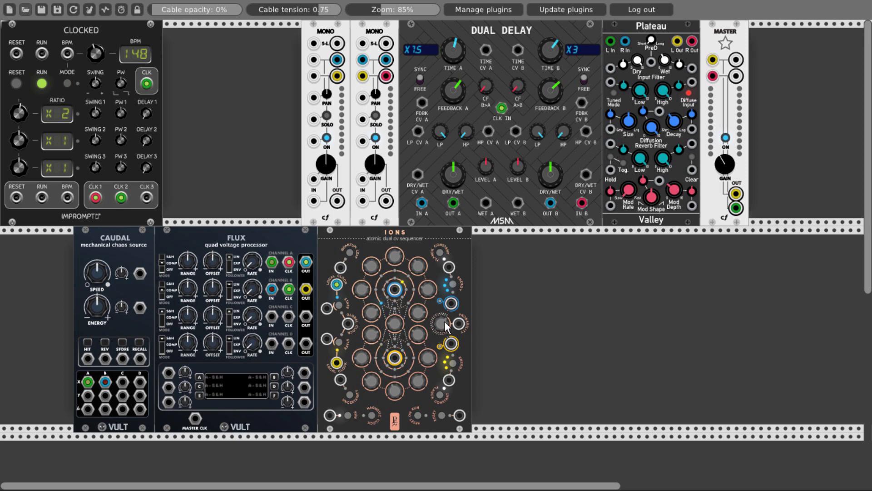
- Add a VultModulesFree Basal oscillator and Slap envelope side by side next to IONS, and duplicate both to form a second voice
{"action": "right_click", "coordinate": [507, 321]}
{"action": "type", "text": "basal"}
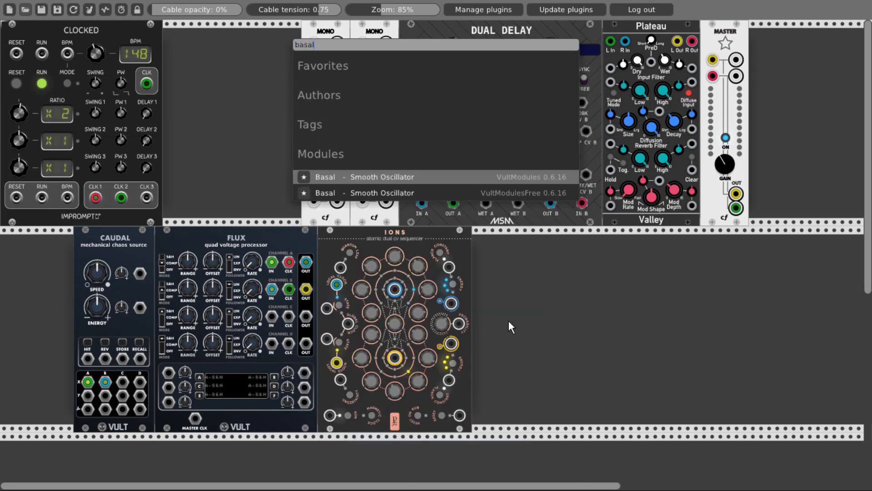
{"action": "left_click", "coordinate": [444, 192]}
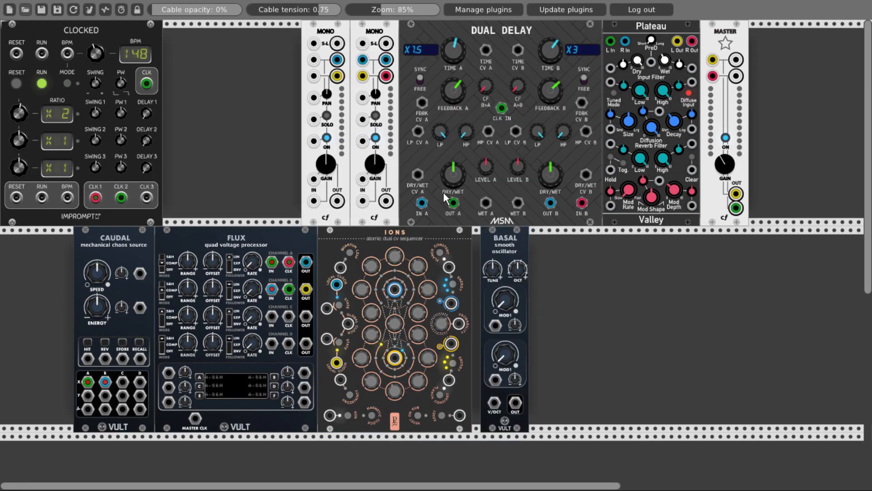
{"action": "type", "text": "slap"}
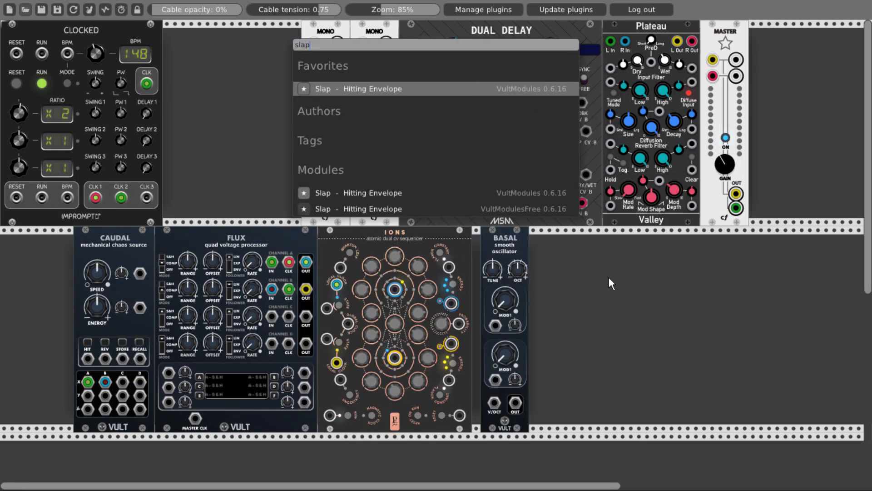
{"action": "left_click", "coordinate": [436, 209]}
{"action": "left_click_drag", "start_coordinate": [484, 235], "coordinate": [475, 235]}
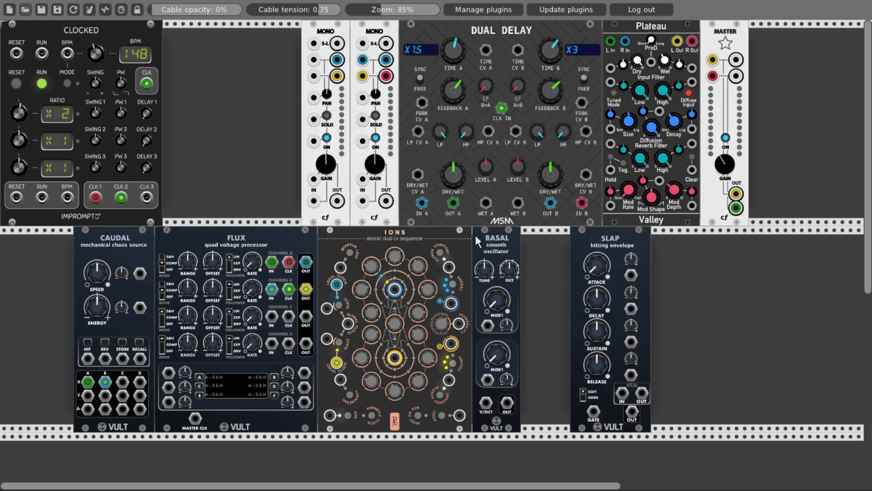
{"action": "left_click_drag", "start_coordinate": [607, 243], "coordinate": [509, 233]}
{"action": "key", "text": "ctrl+d"}
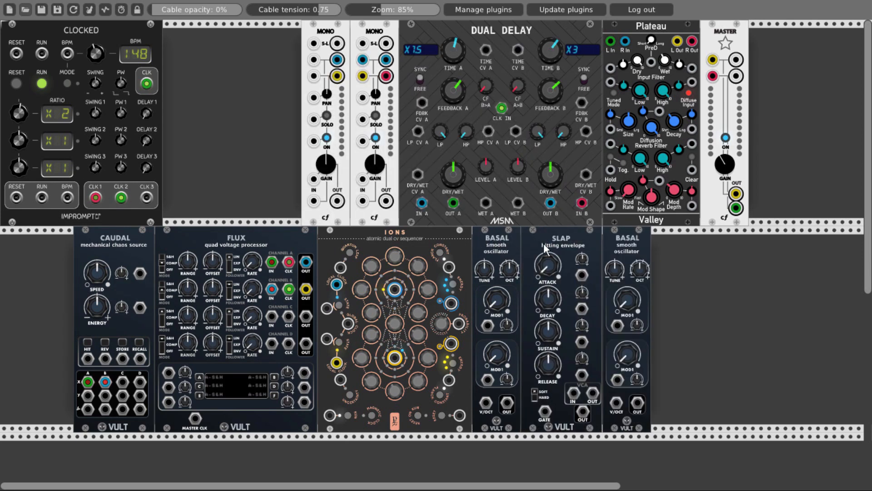
{"action": "key", "text": "ctrl+d"}
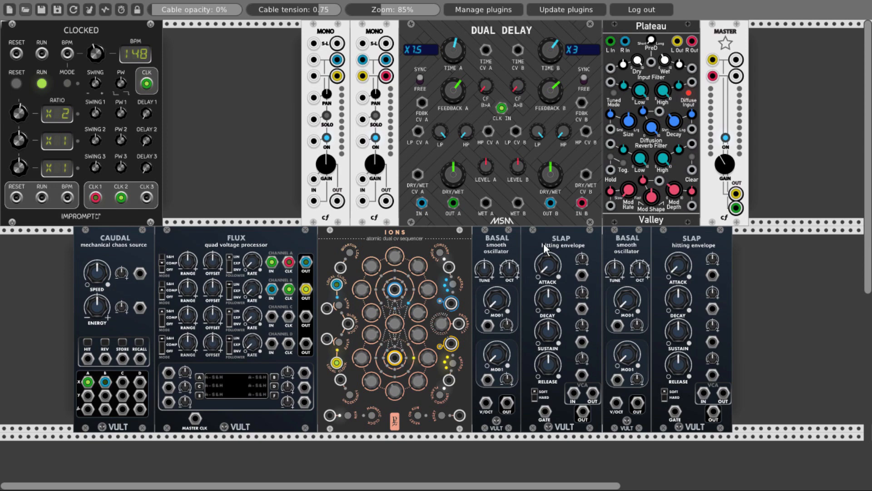
- Shift Caudal, FLUX and IONS away from the voices and add a Quantizer in the gap before the first Basal
{"action": "left_click_drag", "start_coordinate": [127, 233], "coordinate": [70, 234]}
{"action": "left_click_drag", "start_coordinate": [290, 241], "coordinate": [234, 241]}
{"action": "left_click_drag", "start_coordinate": [323, 242], "coordinate": [266, 242]}
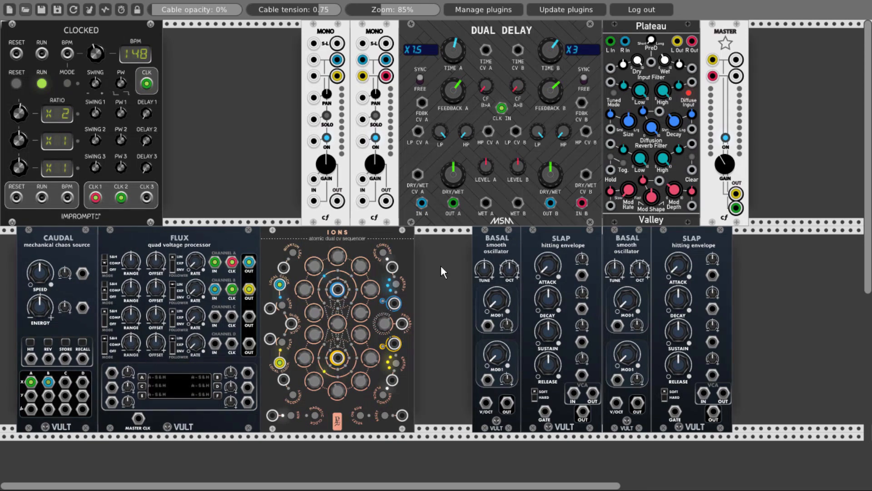
{"action": "right_click", "coordinate": [441, 266]}
{"action": "type", "text": "quant"}
{"action": "scroll", "coordinate": [441, 265], "scroll_direction": "down", "scroll_amount": 2}
{"action": "left_click", "coordinate": [437, 262]}
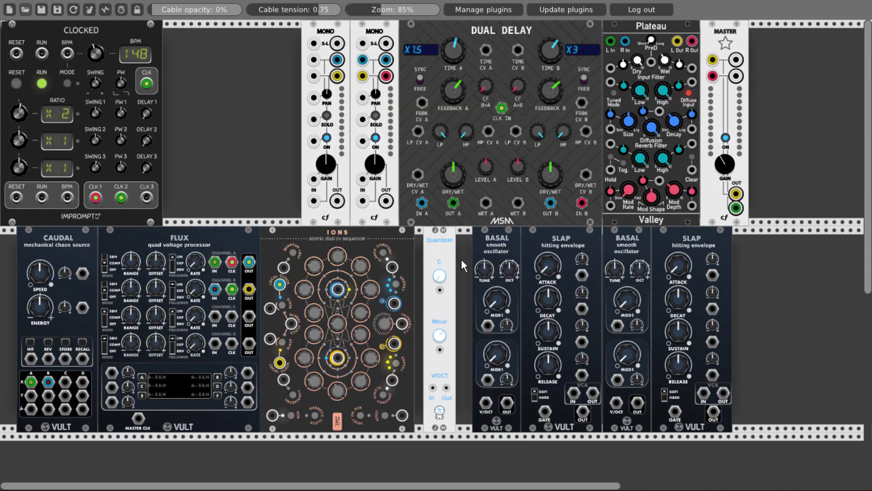
- Duplicate the Quantizer and rearrange the Basal and Slap modules so both Quantizers sit between IONS and the first Basal
{"action": "key", "text": "ctrl+d"}
{"action": "left_click_drag", "start_coordinate": [667, 242], "coordinate": [684, 241]}
{"action": "left_click_drag", "start_coordinate": [628, 240], "coordinate": [645, 240]}
{"action": "left_click_drag", "start_coordinate": [563, 239], "coordinate": [580, 239]}
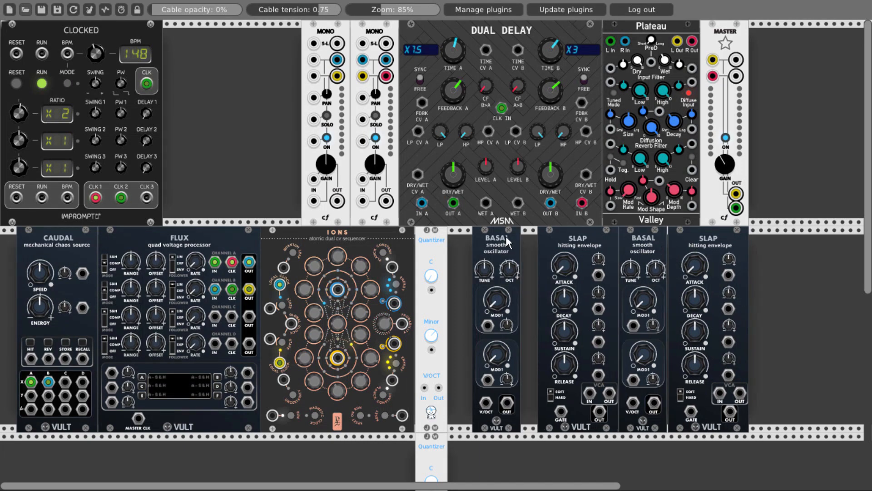
{"action": "left_click_drag", "start_coordinate": [508, 241], "coordinate": [524, 240]}
{"action": "left_click_drag", "start_coordinate": [430, 456], "coordinate": [448, 295]}
{"action": "left_click_drag", "start_coordinate": [513, 240], "coordinate": [505, 239]}
{"action": "left_click_drag", "start_coordinate": [582, 235], "coordinate": [573, 234]}
{"action": "left_click_drag", "start_coordinate": [643, 241], "coordinate": [635, 241]}
{"action": "left_click_drag", "start_coordinate": [692, 235], "coordinate": [684, 234]}
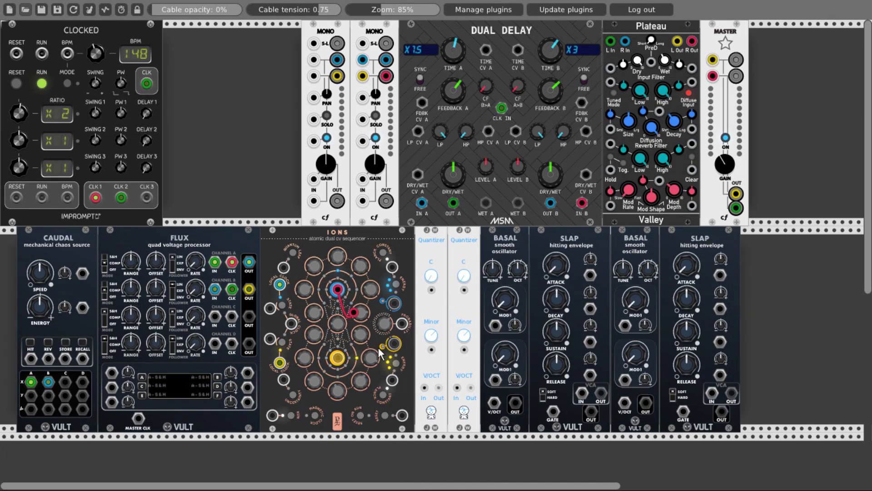
- Patch the two central IONS CV outputs through separate Quantizers to the V/OCT inputs of the first and second Basal
{"action": "left_click_drag", "start_coordinate": [337, 289], "coordinate": [494, 402]}
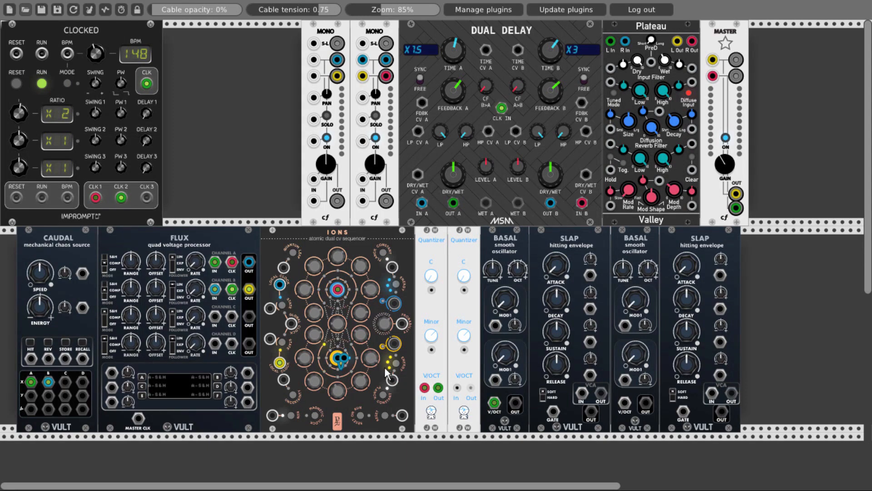
{"action": "left_click_drag", "start_coordinate": [337, 357], "coordinate": [625, 403]}
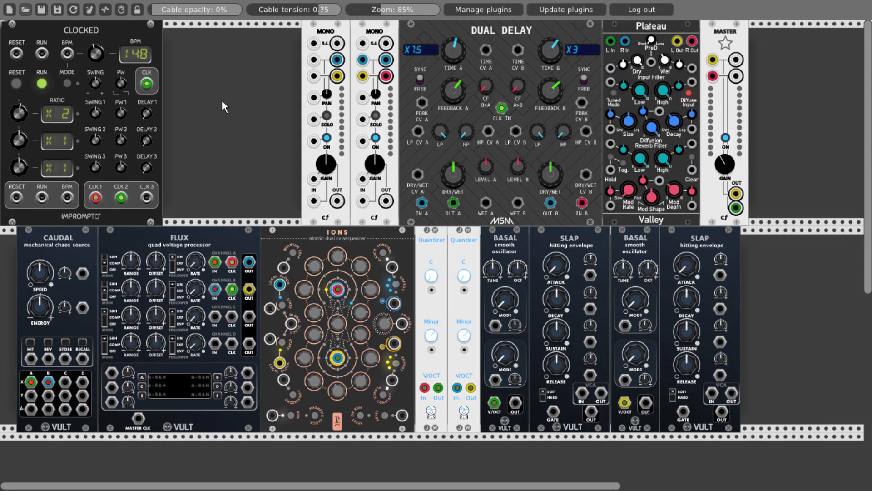
- Set the cable opacity to 50% and patch FLUX channel A and B OUT to the first and second Slap GATE inputs
{"action": "double_click", "coordinate": [193, 9]}
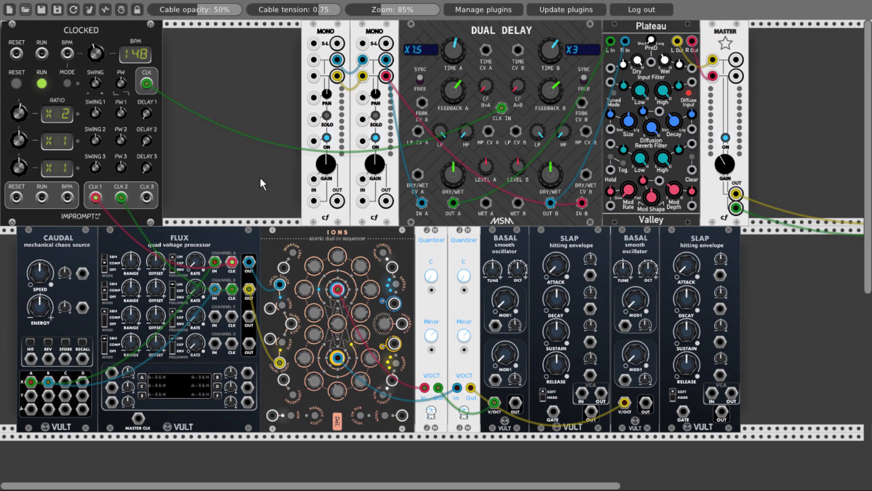
{"action": "left_click_drag", "start_coordinate": [552, 411], "coordinate": [249, 262]}
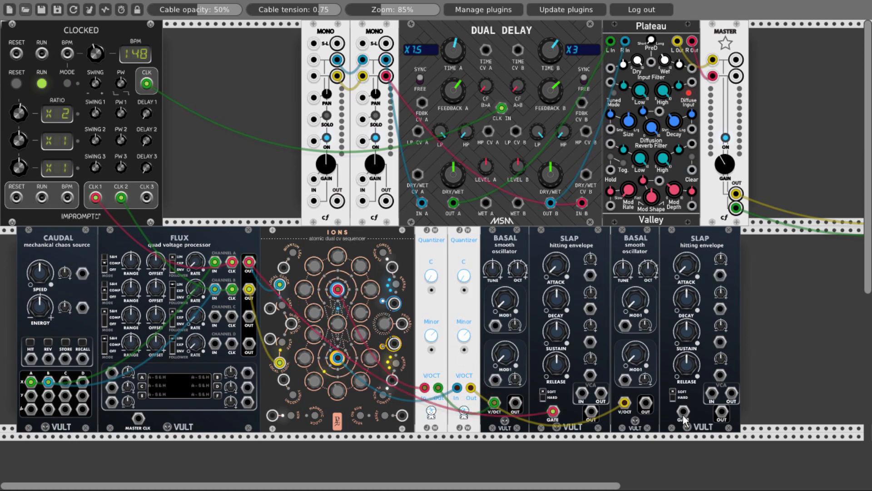
{"action": "left_click_drag", "start_coordinate": [683, 411], "coordinate": [249, 289]}
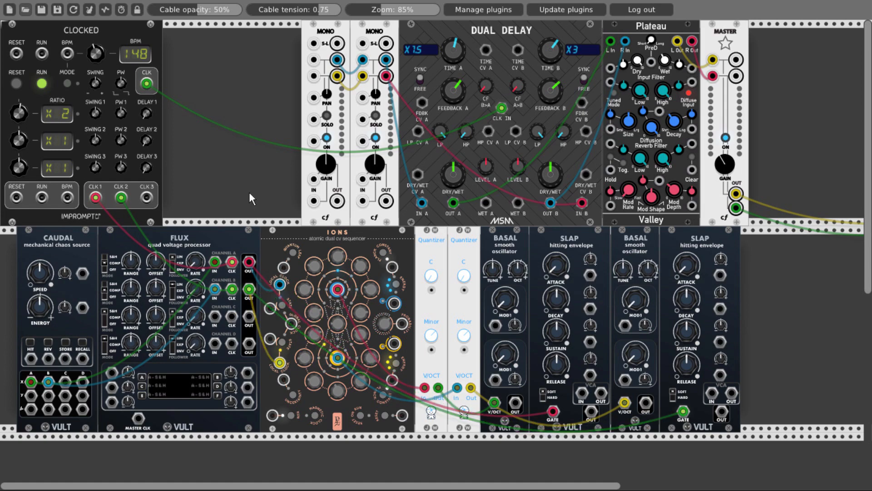
- Patch each Basal OUT through its neighbouring Slap's VCA, and the two VCA outputs to the two Mono mixer IN jacks
{"action": "left_click_drag", "start_coordinate": [515, 403], "coordinate": [582, 393]}
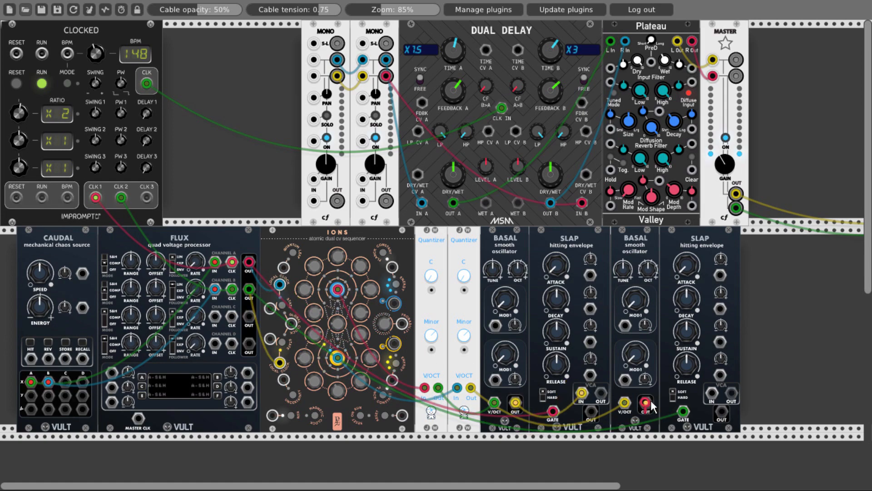
{"action": "left_click_drag", "start_coordinate": [647, 401], "coordinate": [711, 394]}
{"action": "left_click_drag", "start_coordinate": [600, 393], "coordinate": [731, 393]}
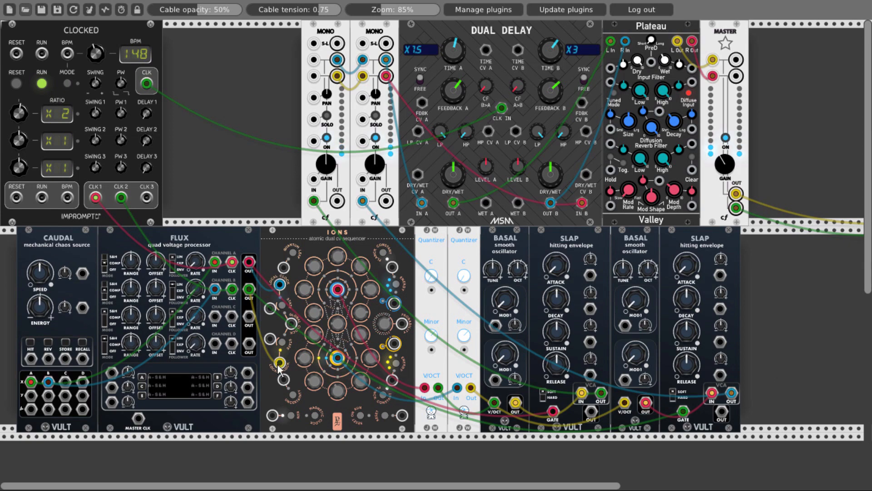
- Patch Caudal's A and B Y outputs to FLUX channel C and D IN, and FLUX A and B OUT to their CLK inputs
{"action": "left_click_drag", "start_coordinate": [31, 395], "coordinate": [216, 317]}
{"action": "left_click_drag", "start_coordinate": [216, 343], "coordinate": [49, 400]}
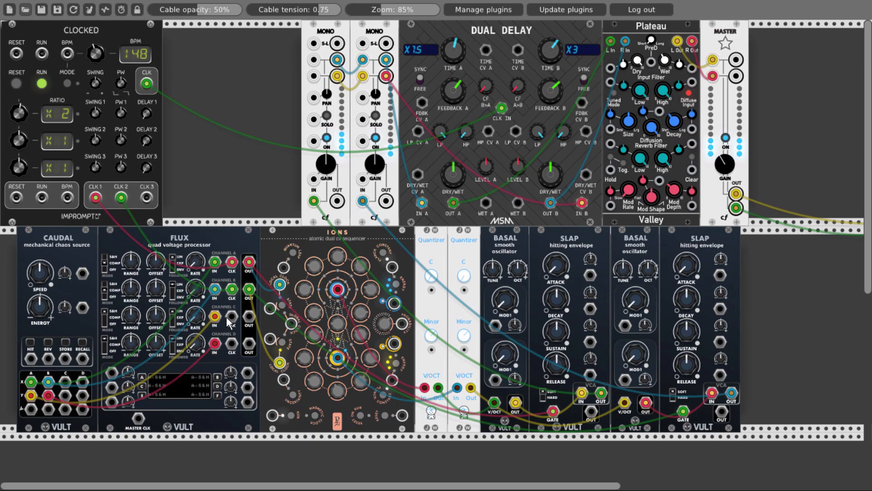
{"action": "left_click_drag", "start_coordinate": [230, 316], "coordinate": [231, 344]}
{"action": "left_click_drag", "start_coordinate": [240, 298], "coordinate": [251, 290]}
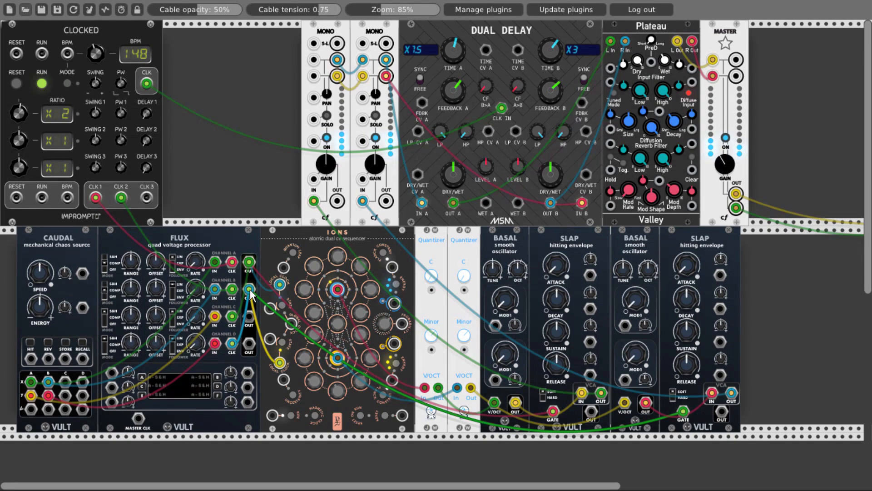
- Patch FLUX channel C and D OUT to the lower modulation inputs of the first and second Basal
{"action": "left_click_drag", "start_coordinate": [249, 316], "coordinate": [495, 379]}
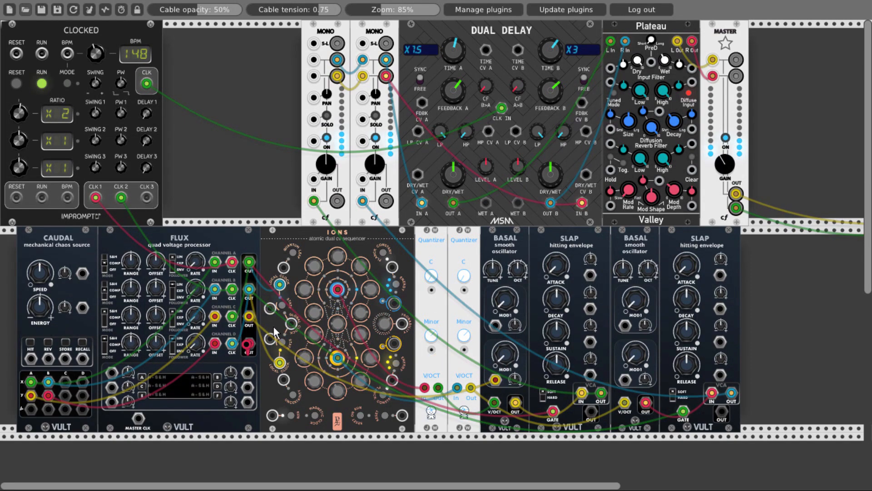
{"action": "left_click_drag", "start_coordinate": [249, 343], "coordinate": [626, 379]}
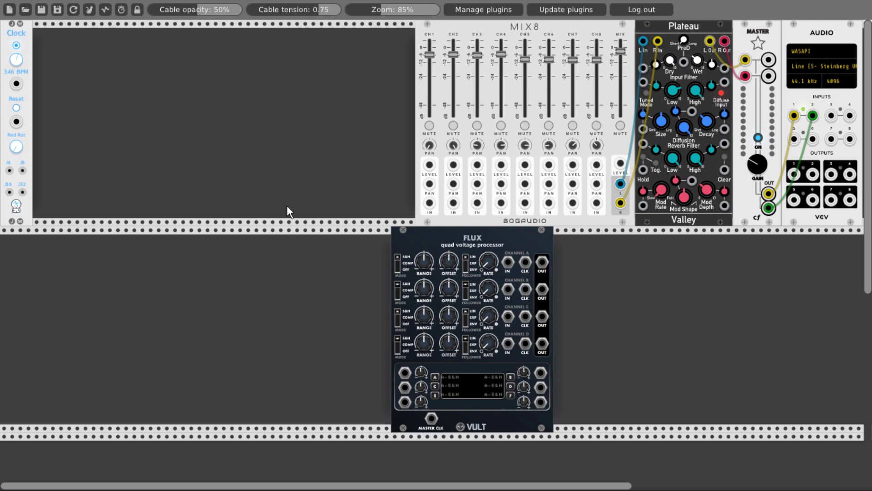
- Add a NoteSeq sequencer directly before FLUX in the 346 BPM MIX8 patch
{"action": "right_click", "coordinate": [271, 256]}
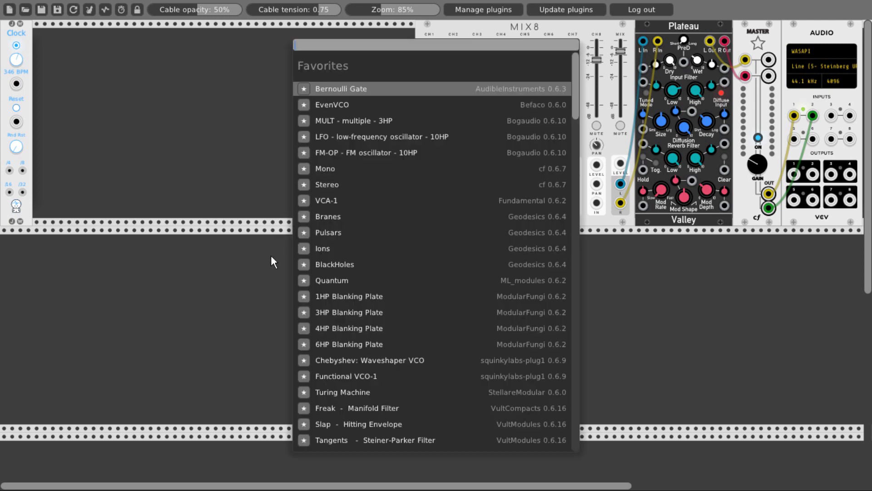
{"action": "type", "text": "note"}
{"action": "left_click", "coordinate": [355, 195]}
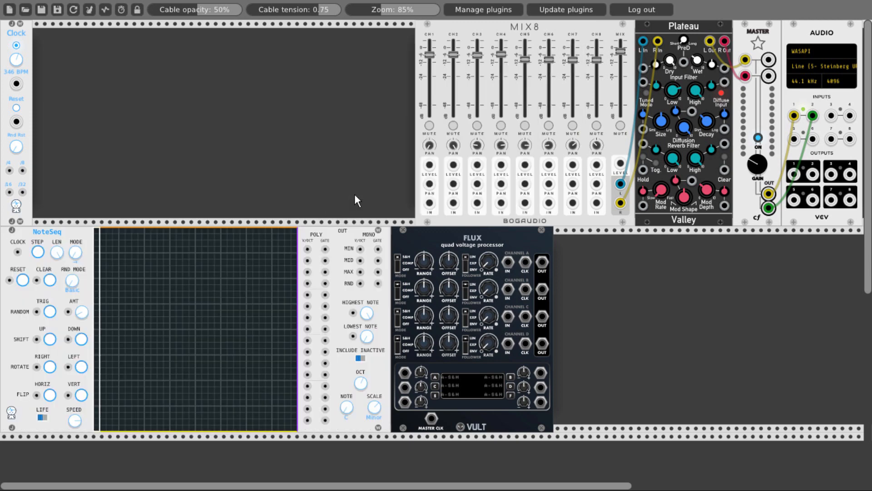
- Add a Basal oscillator directly after FLUX and duplicate it three times to form a row of four
{"action": "right_click", "coordinate": [631, 282]}
{"action": "type", "text": "basal"}
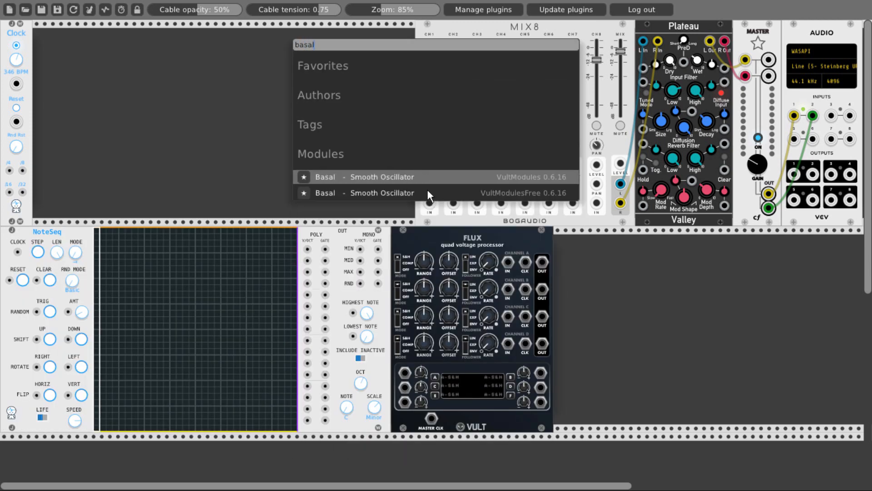
{"action": "left_click_drag", "start_coordinate": [427, 189], "coordinate": [570, 241]}
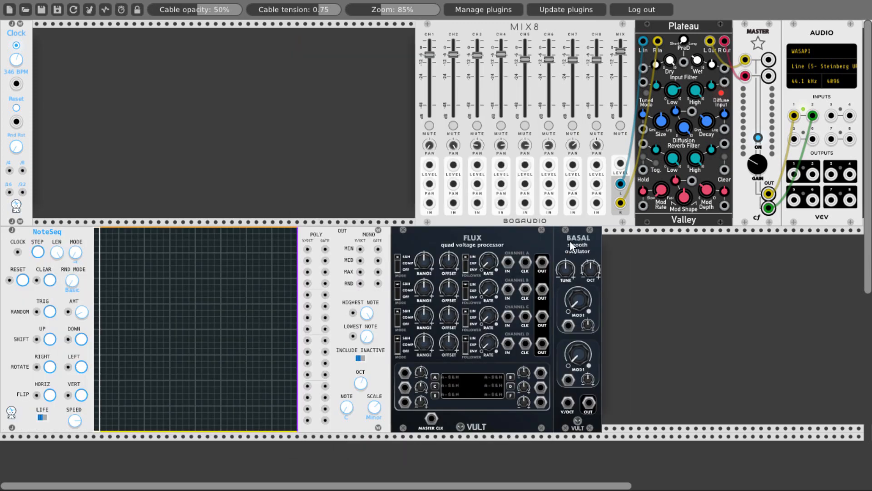
{"action": "key", "text": "ctrl+d"}
{"action": "key", "text": "ctrl+d"}
{"action": "key", "text": "ctrl+d"}
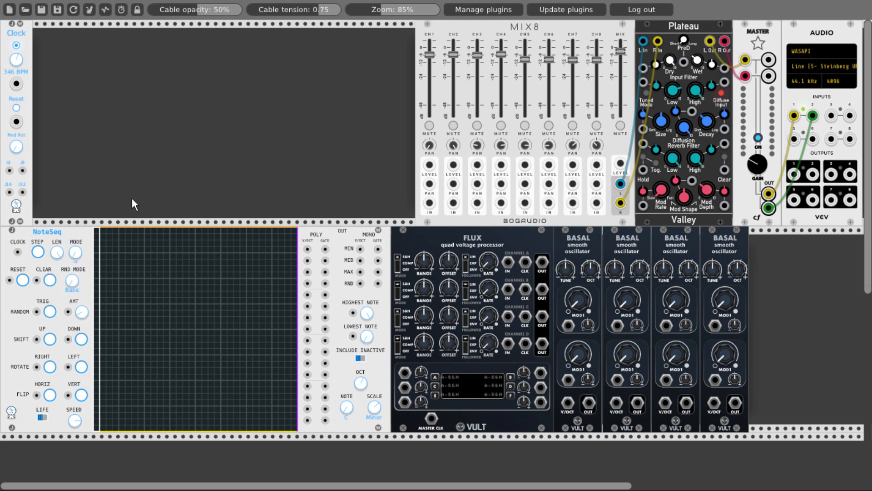
- Randomize the NoteSeq grid and patch its mono MIN, MID, MAX and RND V/OCT outputs to the four Basal V/OCT inputs
{"action": "left_click", "coordinate": [50, 312]}
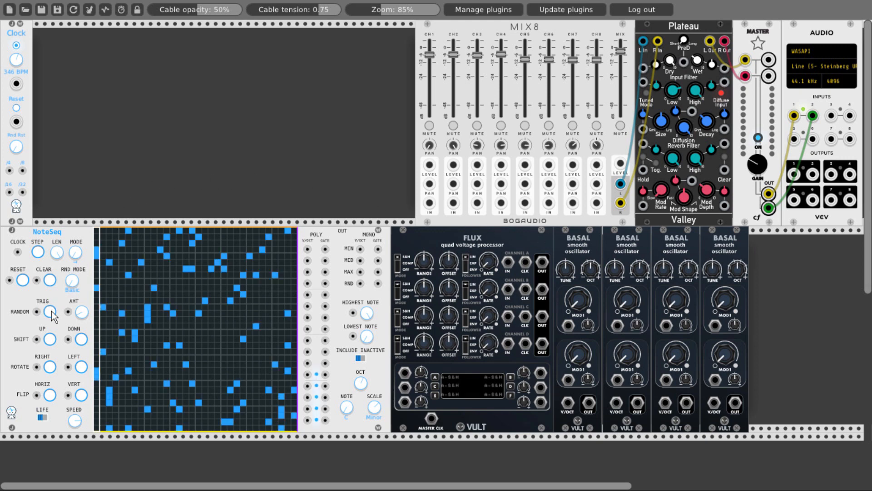
{"action": "left_click_drag", "start_coordinate": [360, 249], "coordinate": [617, 402]}
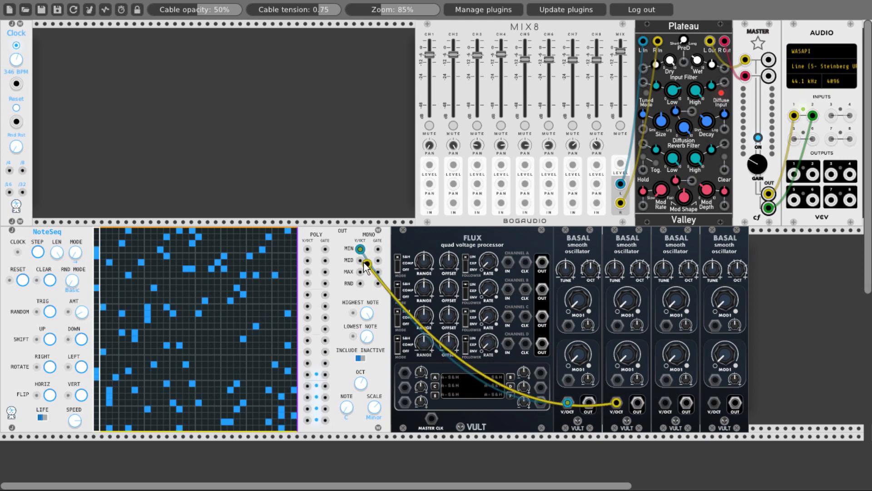
{"action": "left_click_drag", "start_coordinate": [360, 272], "coordinate": [714, 402]}
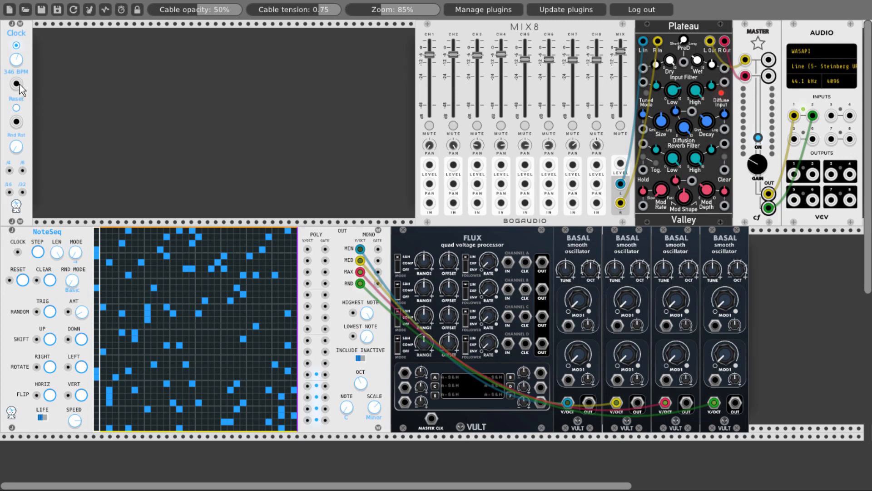
- Patch the 346 BPM Clock's main output to NoteSeq's CLOCK input
{"action": "left_click_drag", "start_coordinate": [17, 83], "coordinate": [25, 220]}
{"action": "left_click_drag", "start_coordinate": [20, 251], "coordinate": [17, 251]}
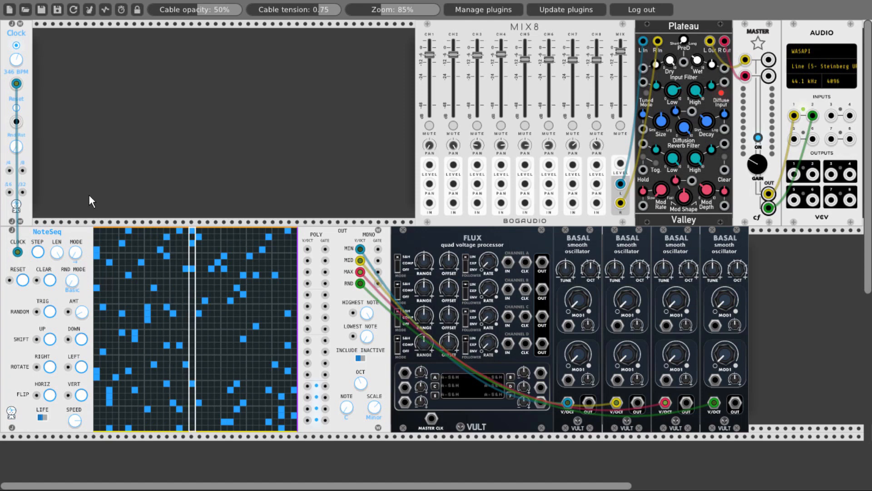
- Patch the four Basal OUT jacks to the IN jacks of MIX8 channels 1 to 4
{"action": "left_click_drag", "start_coordinate": [588, 406], "coordinate": [430, 203]}
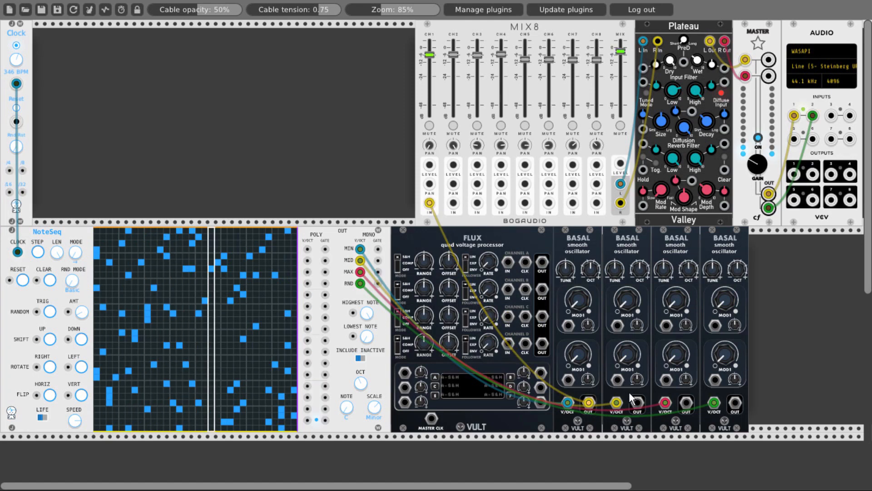
{"action": "left_click_drag", "start_coordinate": [637, 402], "coordinate": [452, 203]}
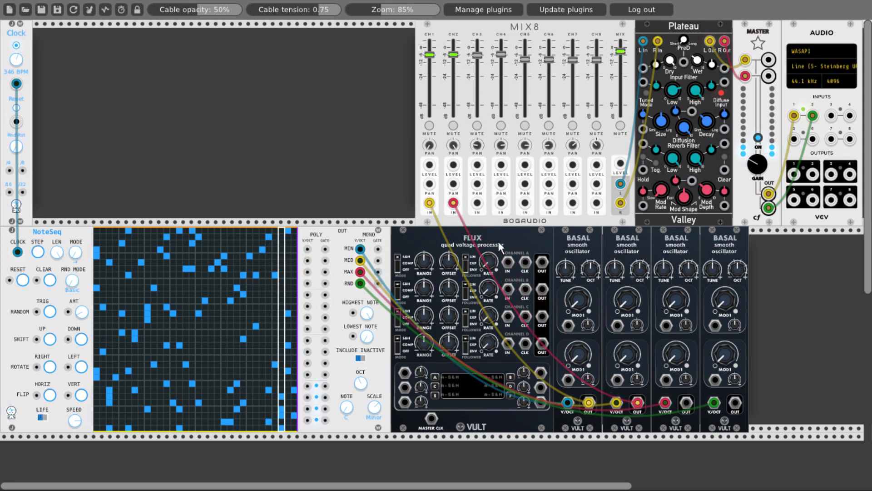
{"action": "left_click_drag", "start_coordinate": [685, 402], "coordinate": [477, 203]}
{"action": "left_click_drag", "start_coordinate": [732, 402], "coordinate": [501, 204]}
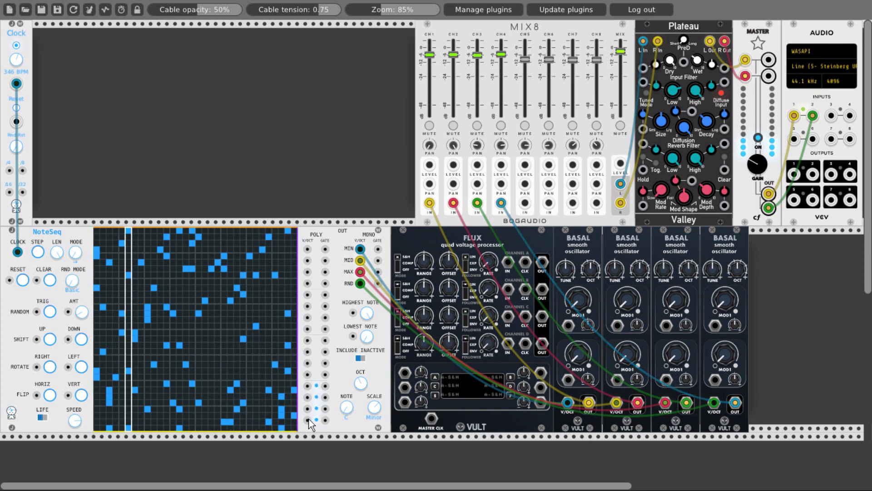
- Patch the eight lowest NoteSeq poly V/OCT outputs to the upper and lower modulation inputs of the four Basal oscillators
{"action": "left_click_drag", "start_coordinate": [307, 419], "coordinate": [617, 380]}
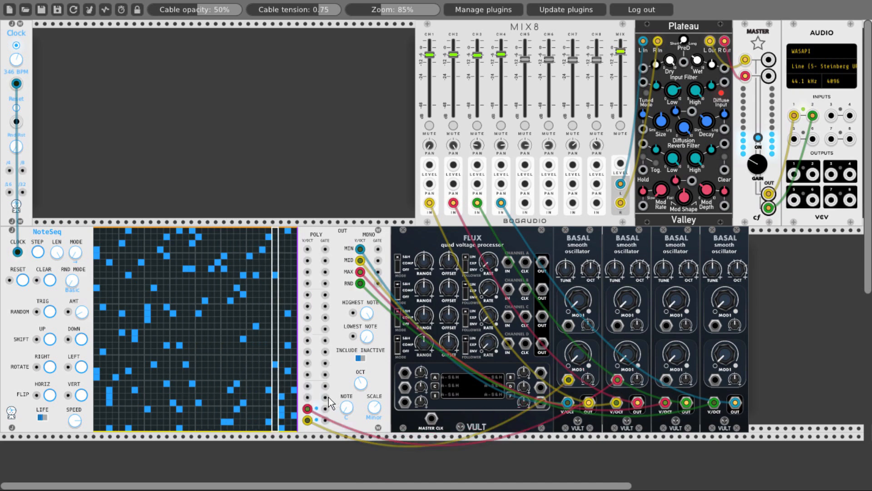
{"action": "left_click_drag", "start_coordinate": [308, 397], "coordinate": [308, 344]}
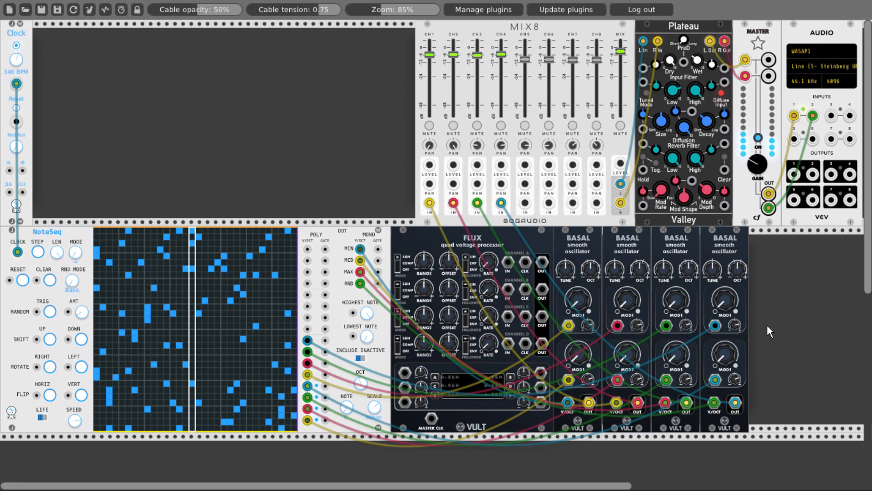
- Patch the four Basal OUT jacks to the IN jacks of FLUX channels A, B, C and D
{"action": "left_click_drag", "start_coordinate": [507, 262], "coordinate": [589, 403]}
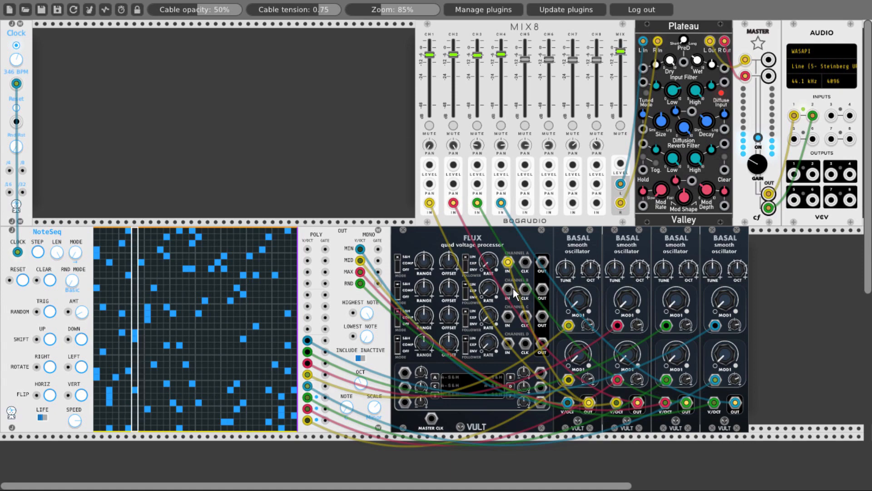
{"action": "left_click_drag", "start_coordinate": [509, 289], "coordinate": [638, 402]}
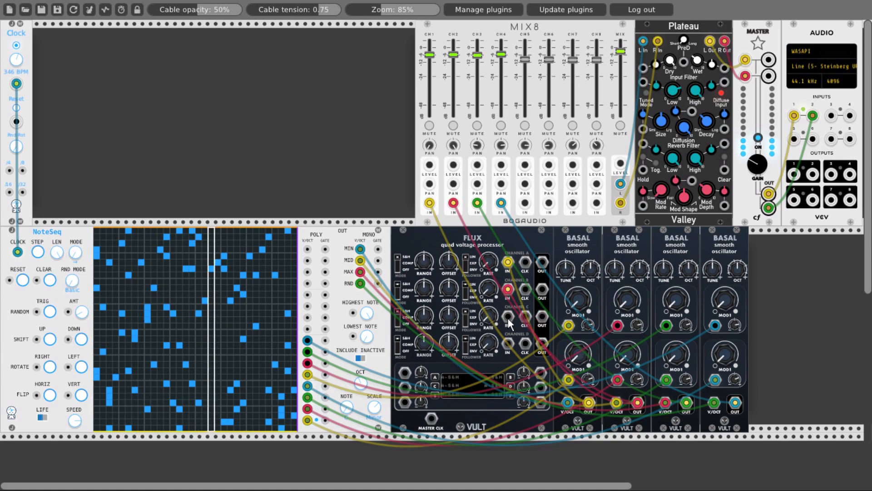
{"action": "left_click_drag", "start_coordinate": [508, 316], "coordinate": [686, 402]}
{"action": "left_click_drag", "start_coordinate": [509, 344], "coordinate": [736, 402]}
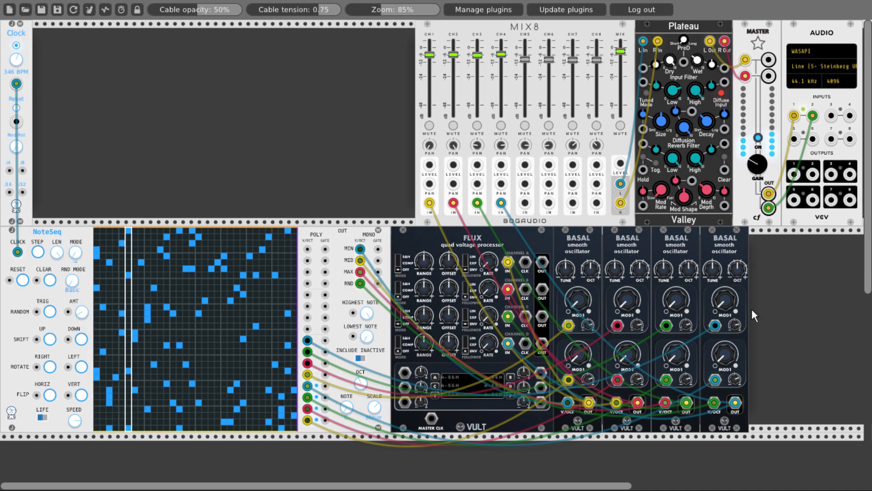
- Add a Scope module, patch the first Basal output to X IN and FLUX channel A's output to Y IN, and offset the Y trace
{"action": "right_click", "coordinate": [777, 299]}
{"action": "type", "text": "scope"}
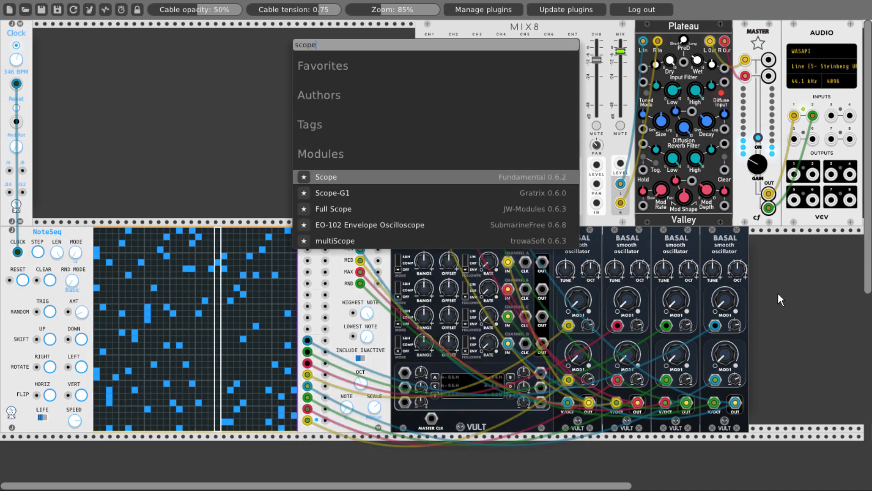
{"action": "left_click", "coordinate": [435, 177]}
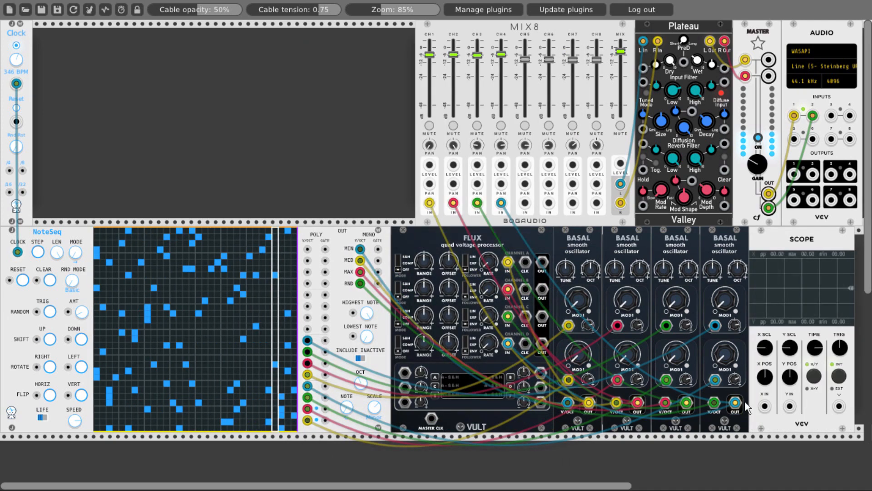
{"action": "left_click_drag", "start_coordinate": [765, 405], "coordinate": [588, 410]}
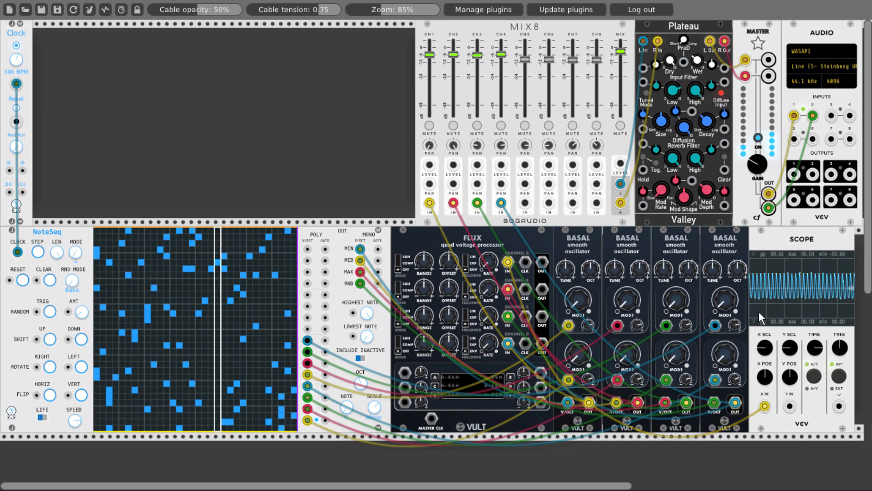
{"action": "mouse_move", "coordinate": [790, 406]}
{"action": "left_mouse_down"}
{"action": "mouse_move", "coordinate": [709, 372]}
{"action": "mouse_move", "coordinate": [541, 263]}
{"action": "left_mouse_up"}
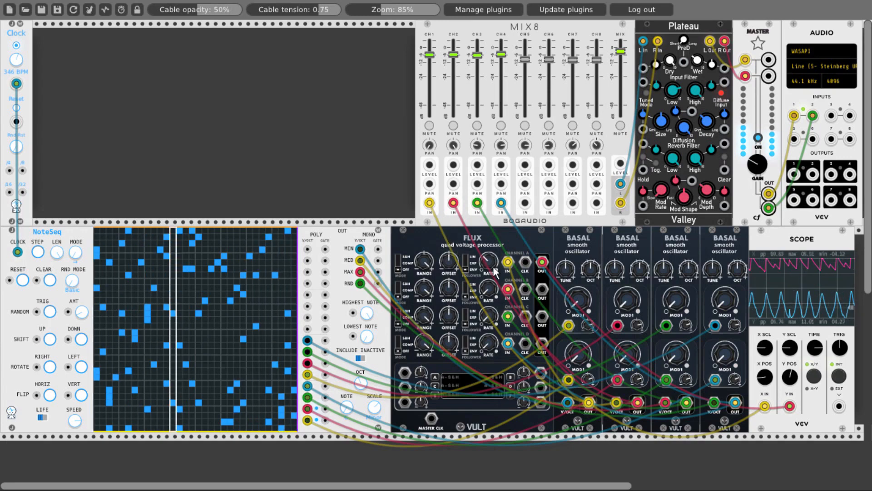
{"action": "left_click_drag", "start_coordinate": [791, 377], "coordinate": [791, 430]}
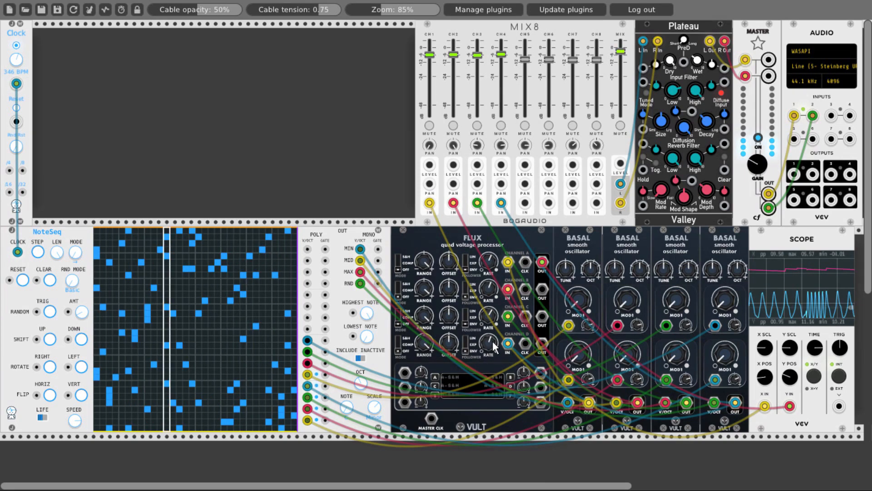
- Delete the Scope module
{"action": "right_click", "coordinate": [762, 242]}
{"action": "left_click", "coordinate": [763, 366]}
- Add a Bogaudio FM-OP oscillator in the empty row below FLUX and duplicate it to get four side by side
{"action": "scroll", "coordinate": [760, 344], "scroll_direction": "down", "scroll_amount": 3}
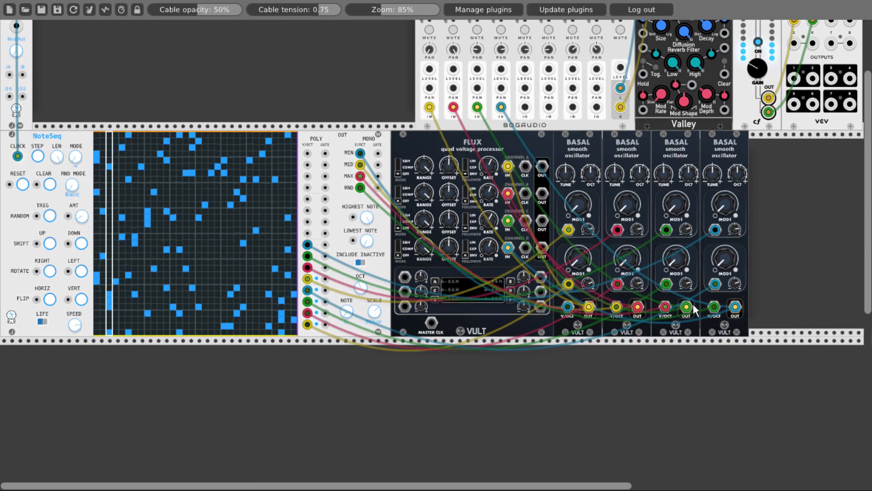
{"action": "double_click", "coordinate": [582, 393]}
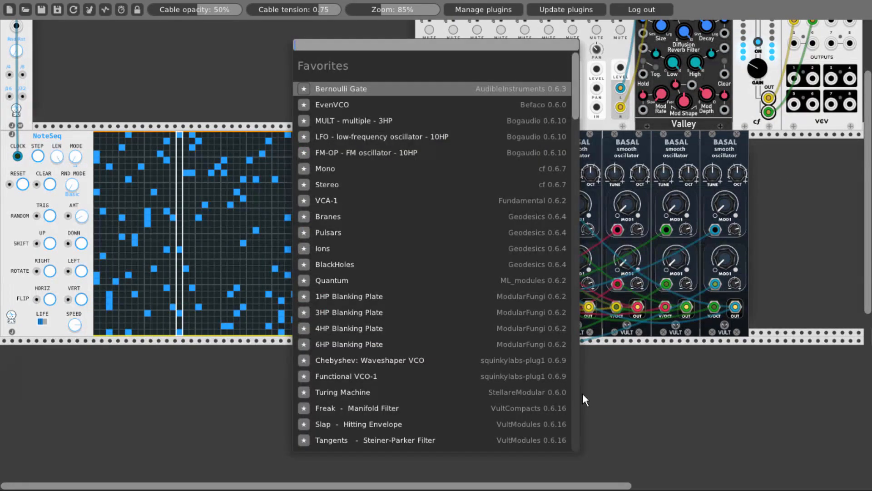
{"action": "left_click", "coordinate": [353, 152]}
{"action": "scroll", "coordinate": [528, 251], "scroll_direction": "down", "scroll_amount": 2}
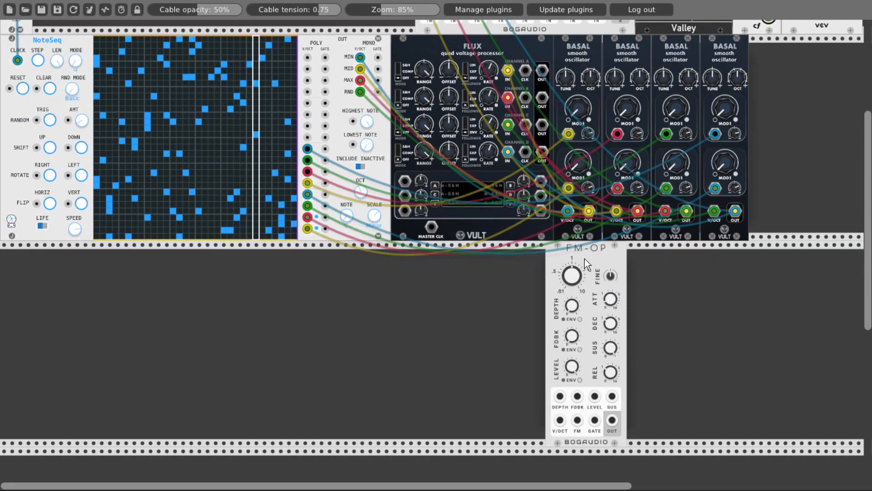
{"action": "left_click_drag", "start_coordinate": [585, 258], "coordinate": [504, 252]}
{"action": "key", "text": "ctrl+d"}
{"action": "key", "text": "ctrl+d"}
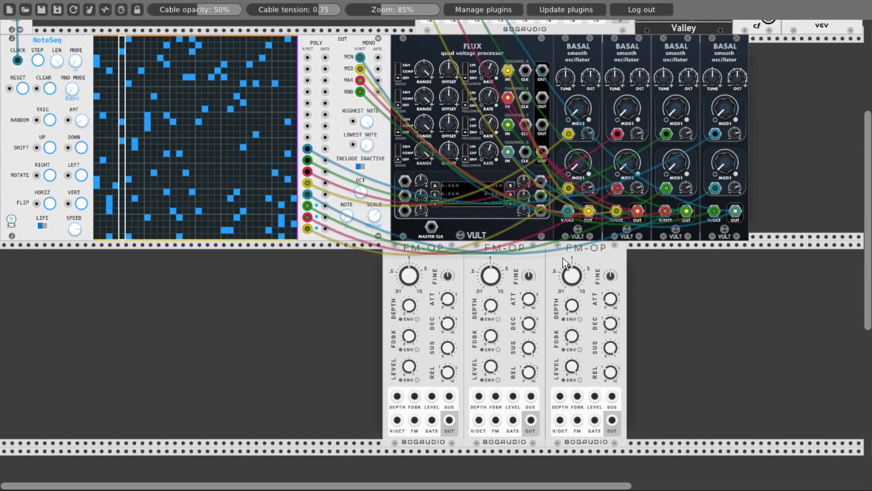
{"action": "key", "text": "ctrl+d"}
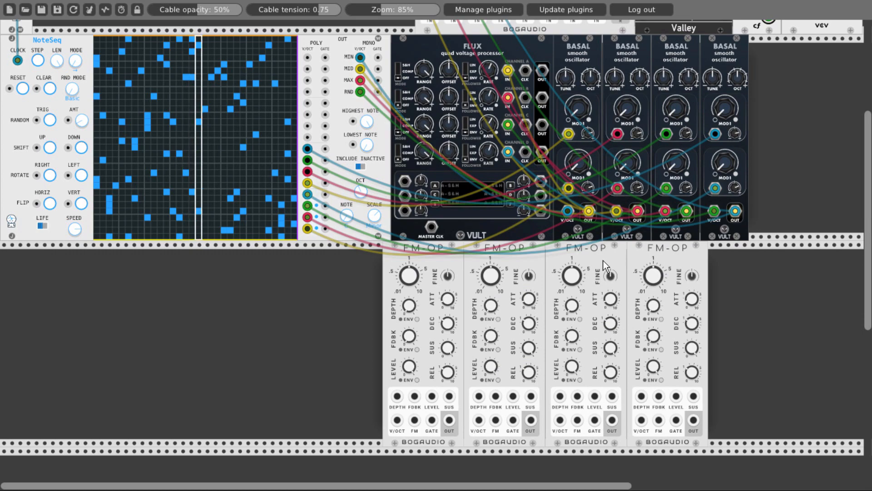
- Add two Bogaudio MULT modules side by side, directly after the last Basal oscillator
{"action": "scroll", "coordinate": [764, 138], "scroll_direction": "up", "scroll_amount": 1}
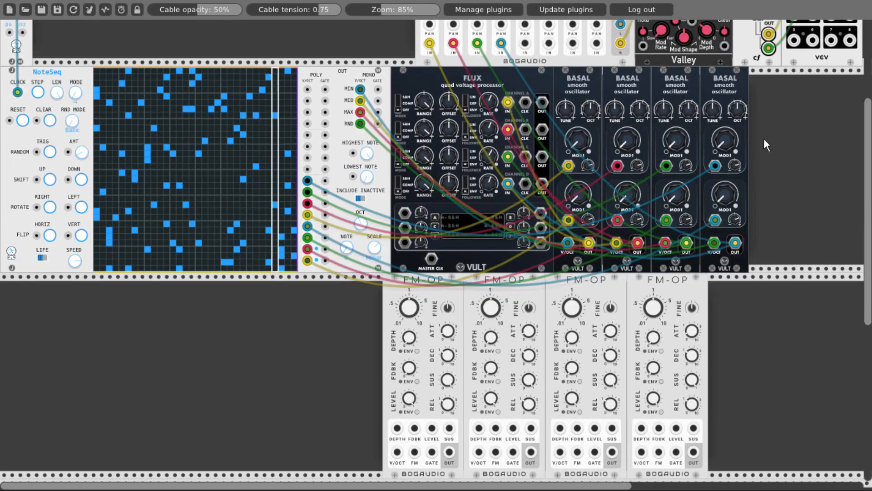
{"action": "right_click", "coordinate": [783, 123]}
{"action": "left_click", "coordinate": [343, 121]}
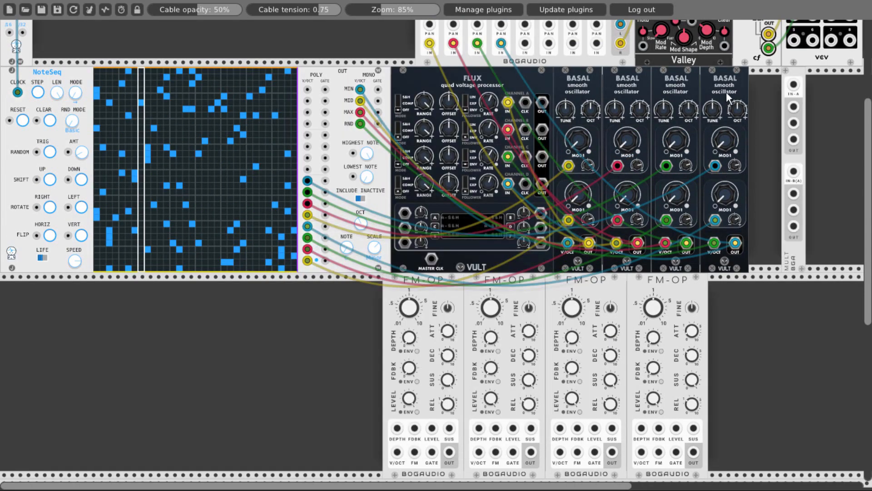
{"action": "left_click_drag", "start_coordinate": [781, 101], "coordinate": [758, 87]}
{"action": "right_click", "coordinate": [785, 109]}
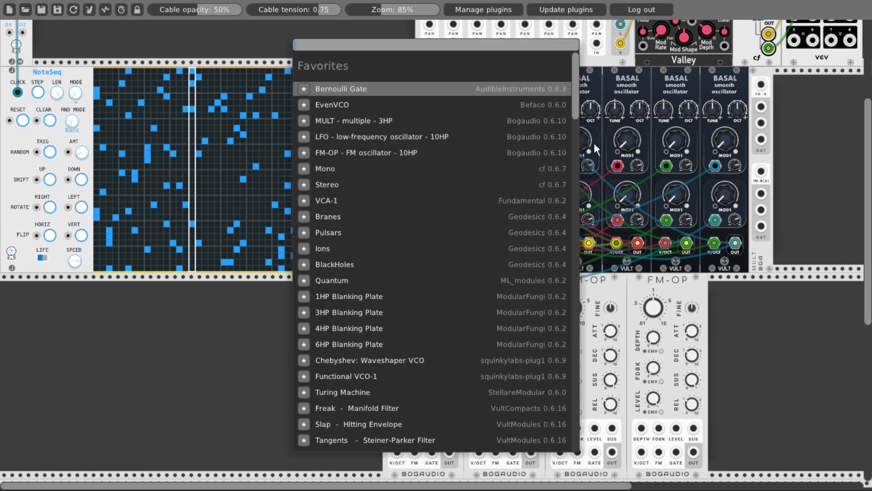
{"action": "left_click", "coordinate": [346, 121]}
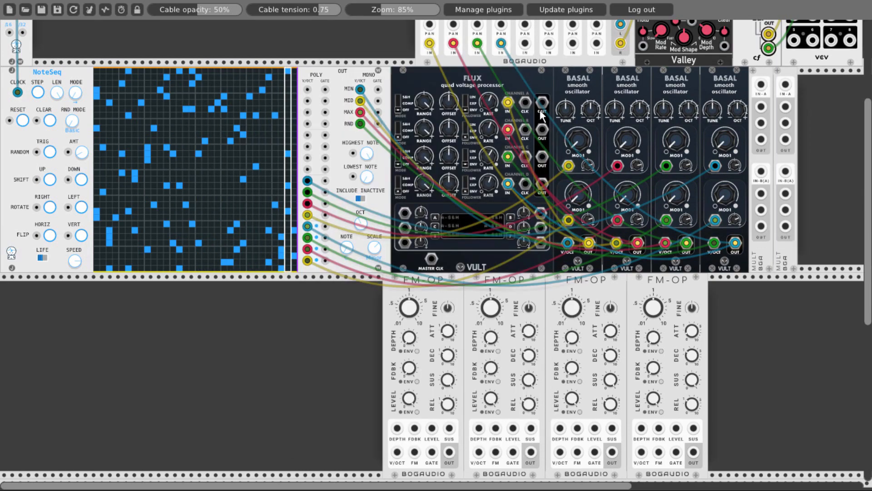
- Patch FLUX outputs A and B to the first MULT's IN-A and IN-B, and outputs C and D to the second MULT's inputs
{"action": "left_click_drag", "start_coordinate": [542, 102], "coordinate": [761, 85]}
{"action": "left_click_drag", "start_coordinate": [542, 129], "coordinate": [593, 137]}
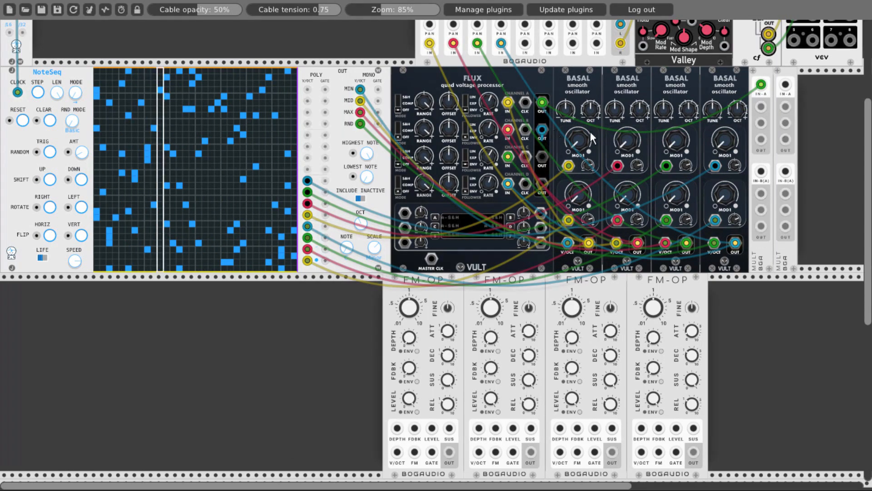
{"action": "left_click_drag", "start_coordinate": [748, 173], "coordinate": [761, 171]}
{"action": "left_click_drag", "start_coordinate": [542, 156], "coordinate": [785, 85]}
{"action": "left_click_drag", "start_coordinate": [541, 183], "coordinate": [786, 172]}
- Patch the first output of each of the four MULT sections to the LEVEL inputs of the four FM-OP oscillators
{"action": "mouse_move", "coordinate": [762, 106]}
{"action": "left_mouse_down"}
{"action": "mouse_move", "coordinate": [527, 265]}
{"action": "mouse_move", "coordinate": [432, 364]}
{"action": "left_mouse_up"}
{"action": "scroll", "coordinate": [745, 119], "scroll_direction": "down", "scroll_amount": 3}
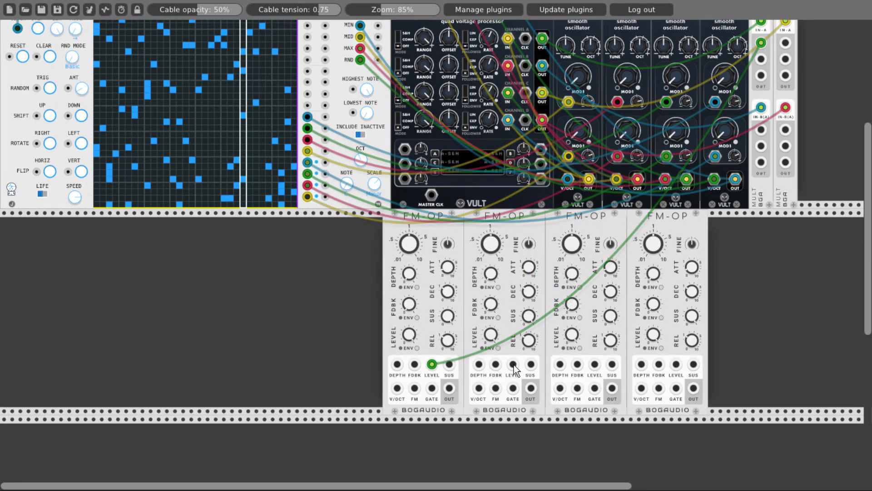
{"action": "left_click_drag", "start_coordinate": [513, 366], "coordinate": [760, 130]}
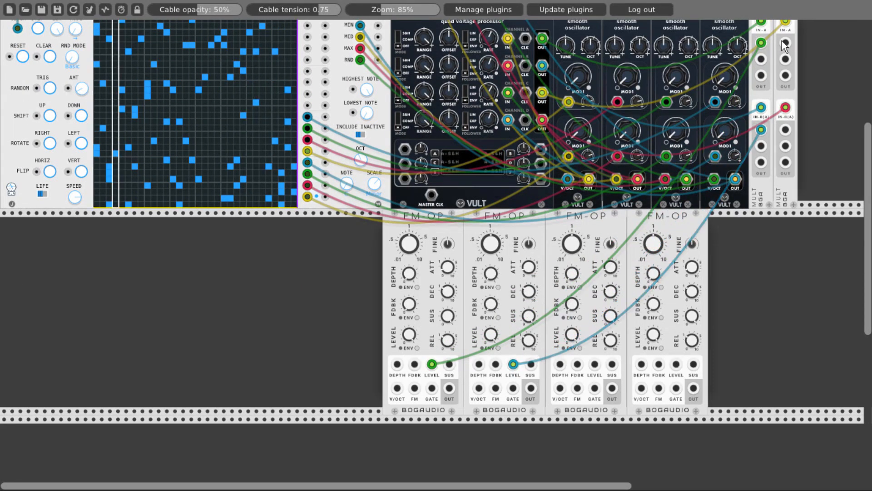
{"action": "left_click_drag", "start_coordinate": [785, 43], "coordinate": [594, 364]}
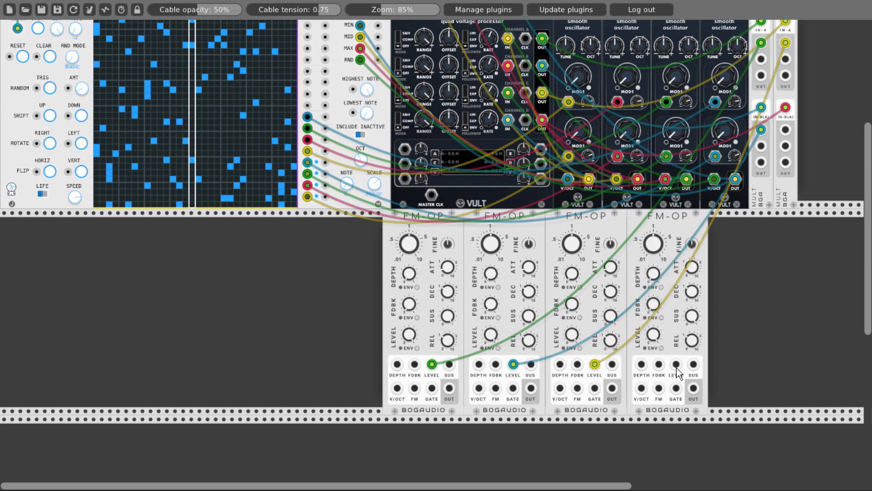
{"action": "left_click_drag", "start_coordinate": [677, 366], "coordinate": [785, 130]}
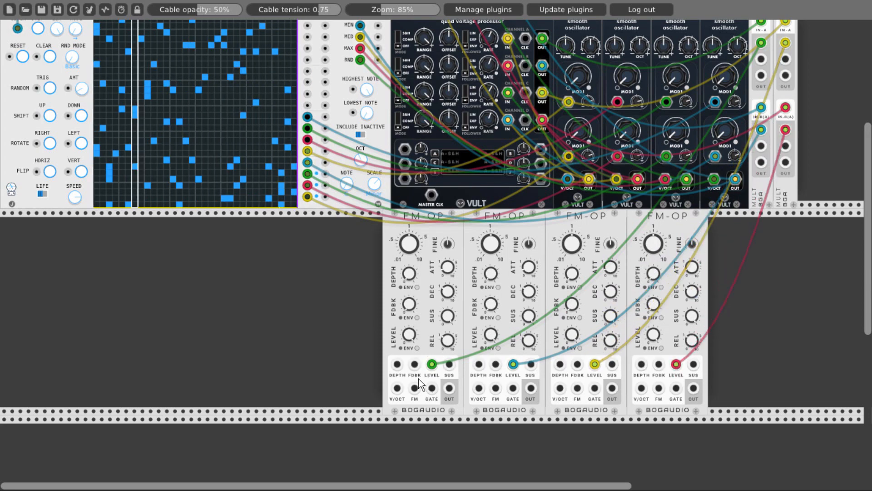
- Patch the second output of each MULT section to the FDBK input of the matching FM-OP oscillator
{"action": "left_click_drag", "start_coordinate": [761, 59], "coordinate": [415, 366]}
{"action": "left_click_drag", "start_coordinate": [495, 365], "coordinate": [761, 145]}
{"action": "left_click_drag", "start_coordinate": [785, 59], "coordinate": [577, 364]}
{"action": "left_click_drag", "start_coordinate": [659, 363], "coordinate": [786, 150]}
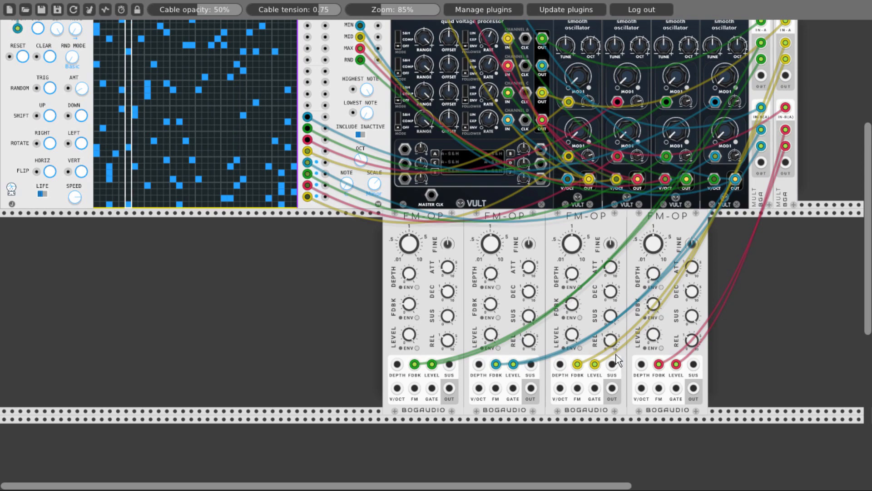
- Mute MIX8 channels 1 to 4 to silence the Basal oscillators
{"action": "scroll", "coordinate": [363, 320], "scroll_direction": "up", "scroll_amount": 5}
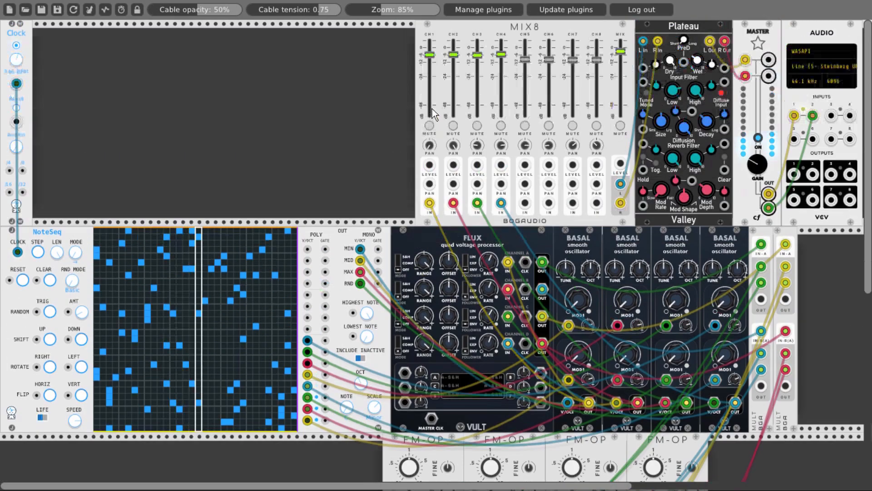
{"action": "left_click", "coordinate": [429, 125]}
{"action": "left_click", "coordinate": [454, 125]}
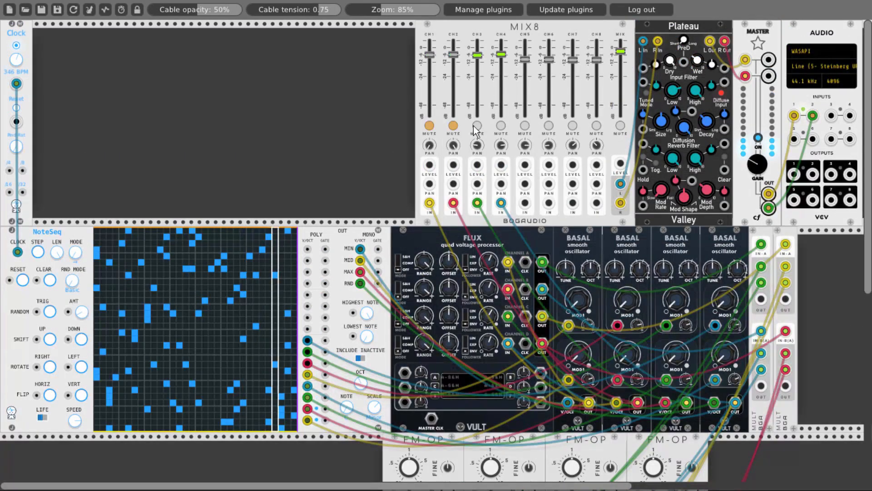
{"action": "left_click", "coordinate": [477, 125]}
{"action": "left_click", "coordinate": [500, 127]}
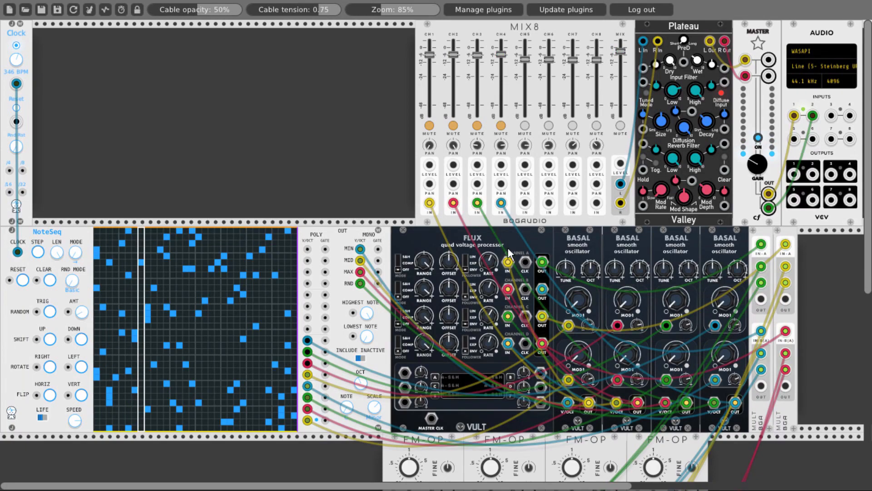
- Patch the first FM-OP's OUT jack to the IN jack of MIX8 channel 5
{"action": "scroll", "coordinate": [507, 253], "scroll_direction": "down", "scroll_amount": 5}
{"action": "left_click_drag", "start_coordinate": [450, 421], "coordinate": [525, 205]}
{"action": "scroll", "coordinate": [456, 391], "scroll_direction": "up", "scroll_amount": 5}
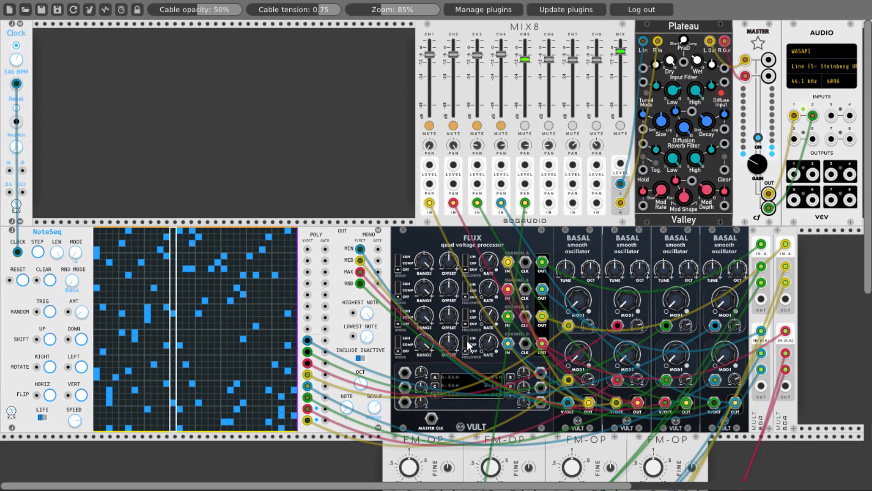
{"action": "scroll", "coordinate": [436, 250], "scroll_direction": "down", "scroll_amount": 4}
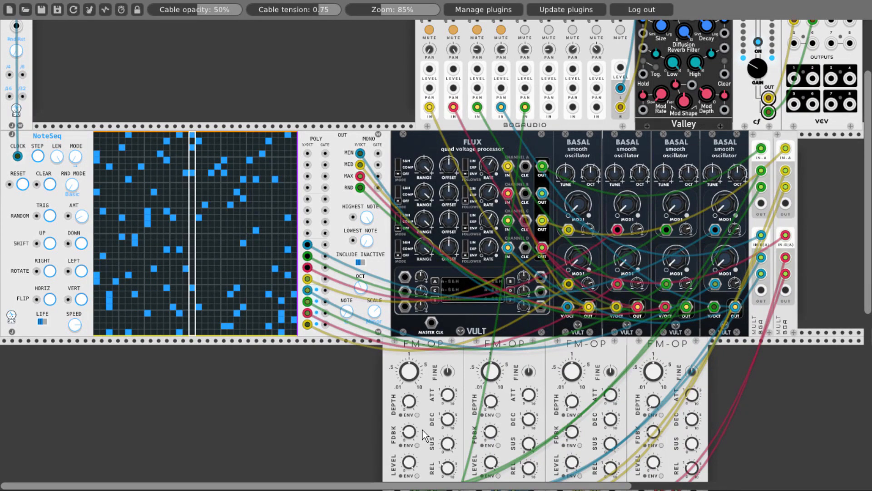
{"action": "scroll", "coordinate": [431, 262], "scroll_direction": "up", "scroll_amount": 3}
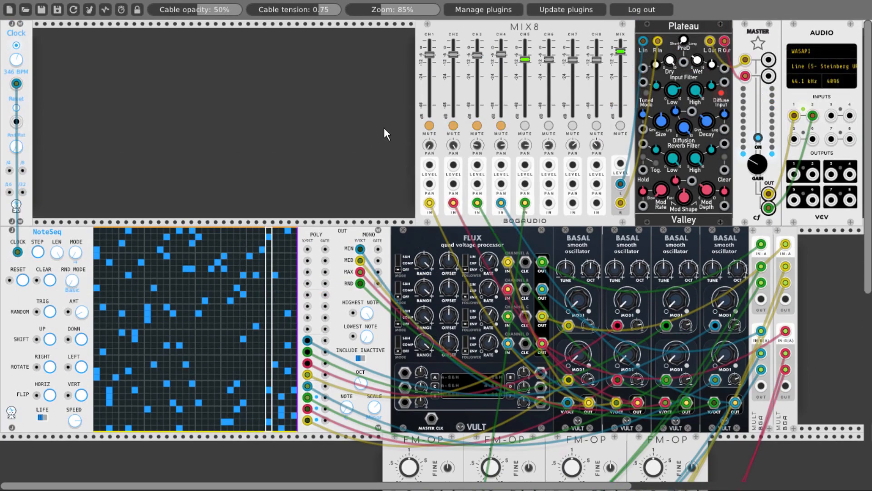
- Unmute MIX8 channel 1 and patch the second FM-OP's OUT jack to the IN jack of channel 6
{"action": "left_click", "coordinate": [424, 126]}
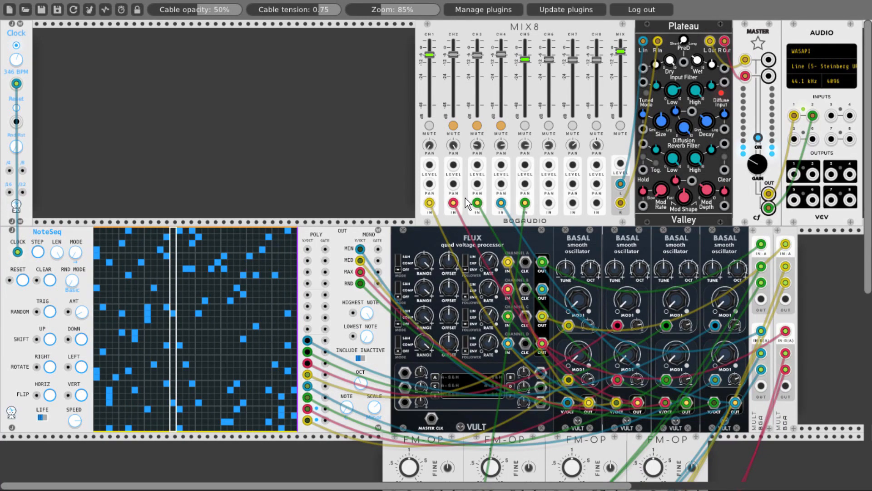
{"action": "scroll", "coordinate": [465, 198], "scroll_direction": "down", "scroll_amount": 5}
{"action": "scroll", "coordinate": [534, 427], "scroll_direction": "up", "scroll_amount": 5}
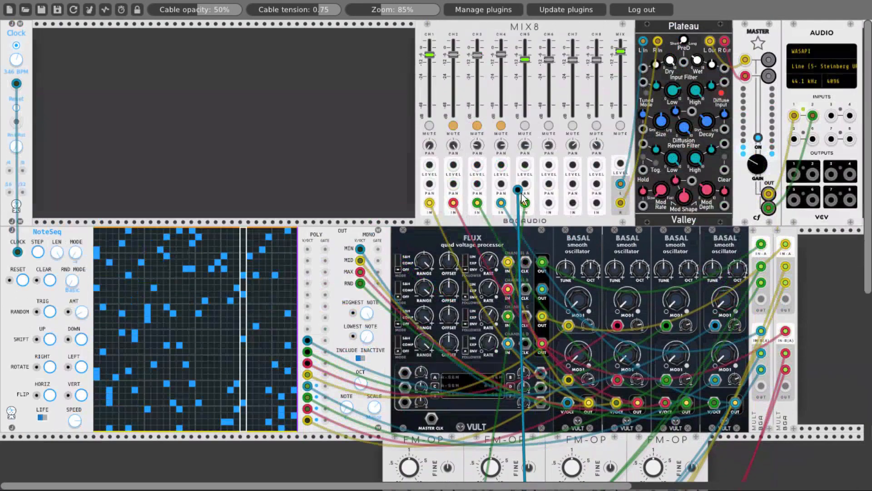
- Mute MIX8 channels 5 and 1 to isolate the second FM-OP on channel 6
{"action": "left_click", "coordinate": [454, 127]}
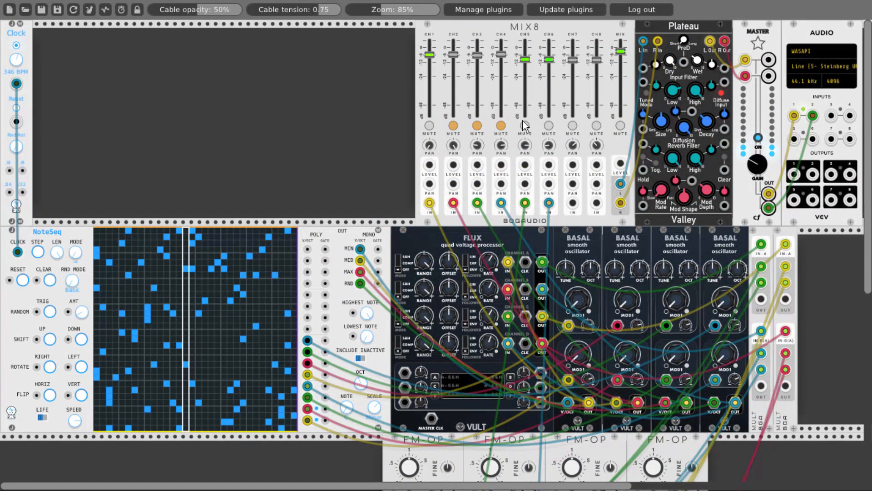
{"action": "left_click", "coordinate": [524, 124]}
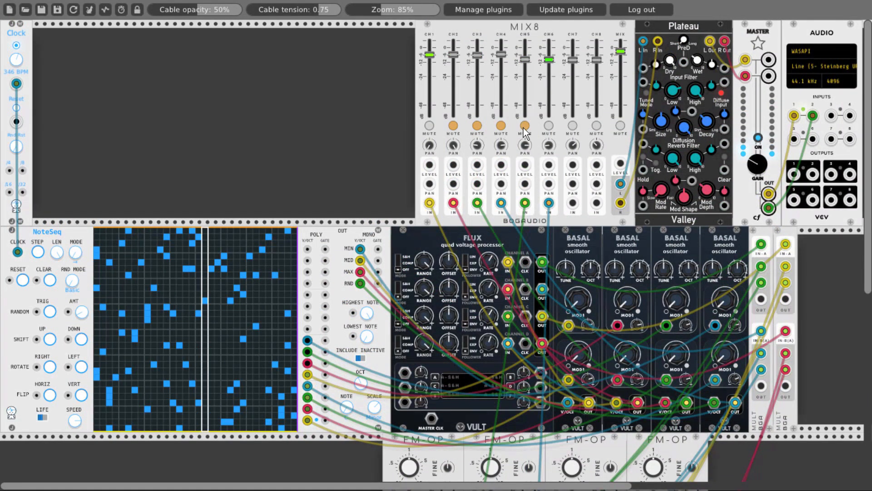
{"action": "left_click", "coordinate": [428, 127]}
{"action": "scroll", "coordinate": [523, 318], "scroll_direction": "down", "scroll_amount": 5}
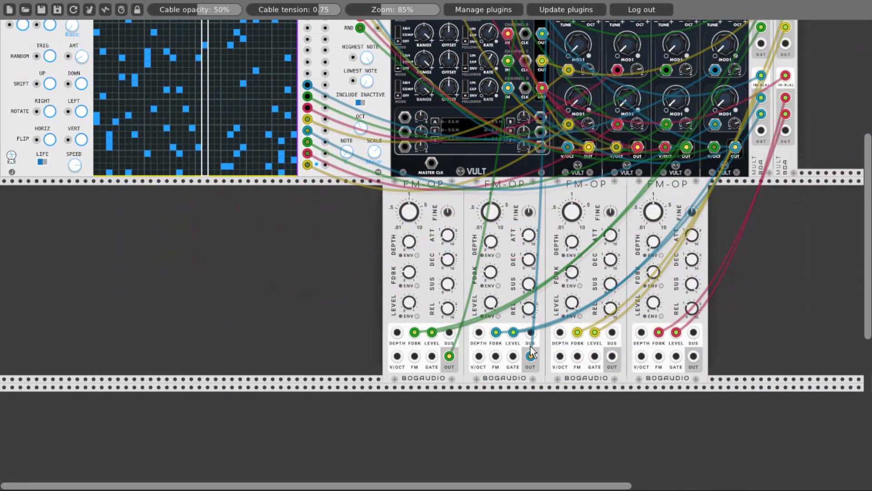
{"action": "scroll", "coordinate": [530, 355], "scroll_direction": "up", "scroll_amount": 1}
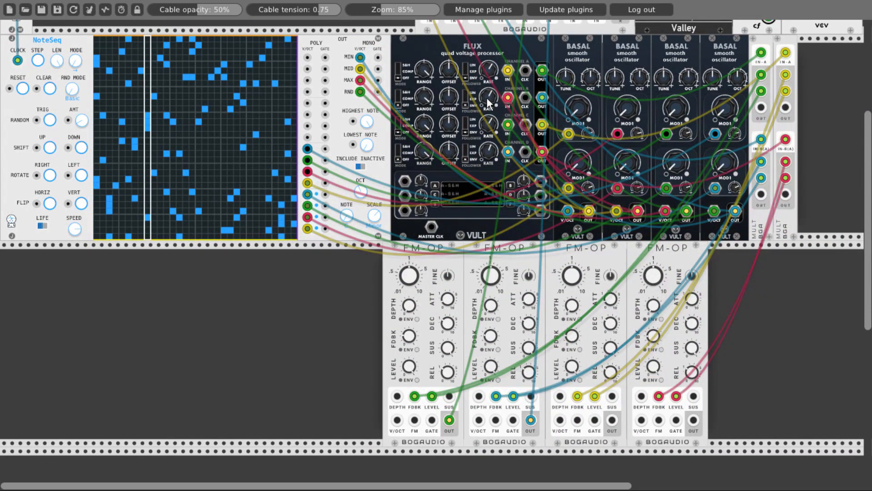
- Adjust the RATE of all four FLUX channels and unmute MIX8 channels 1 to 5
{"action": "left_click_drag", "start_coordinate": [487, 98], "coordinate": [487, 113]}
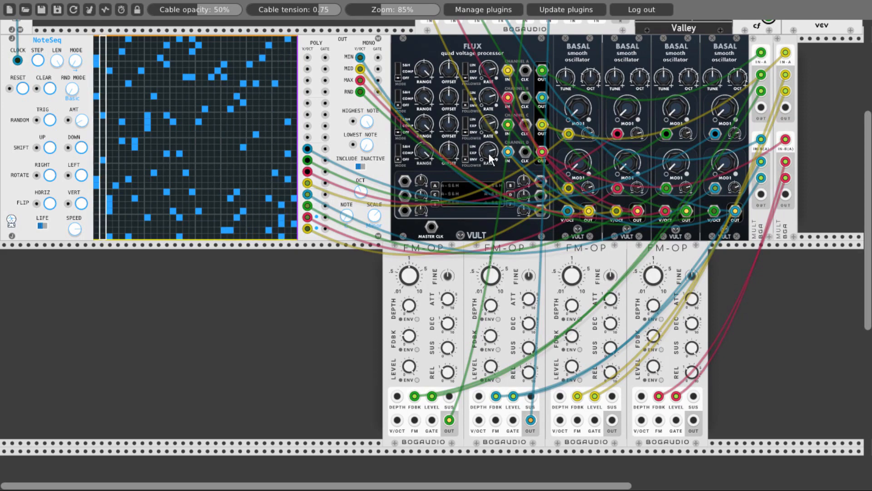
{"action": "scroll", "coordinate": [489, 159], "scroll_direction": "up", "scroll_amount": 5}
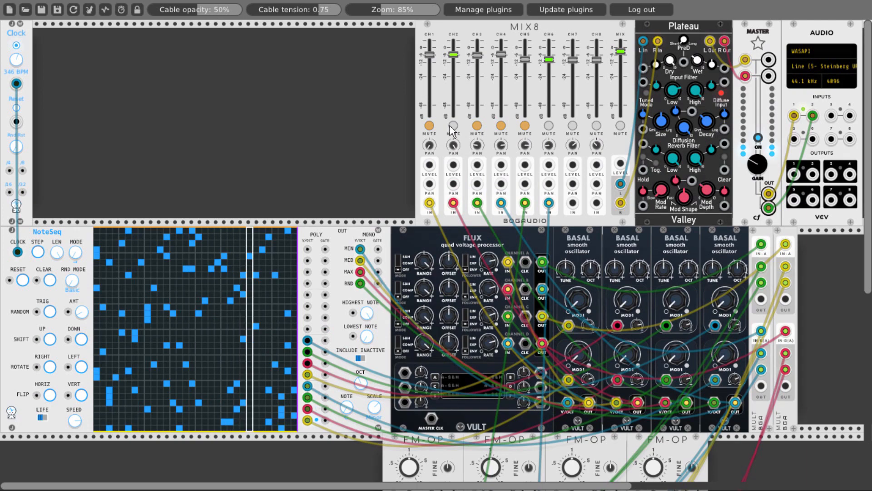
{"action": "left_click", "coordinate": [429, 125]}
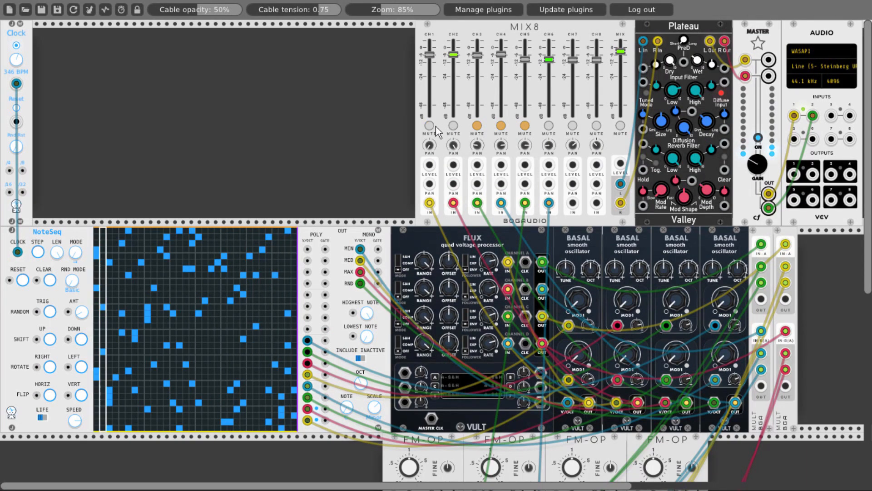
{"action": "left_click", "coordinate": [476, 126]}
{"action": "left_click", "coordinate": [501, 126]}
{"action": "left_click", "coordinate": [525, 125]}
- Patch the third and fourth FM-OPs' OUT jacks to the IN jacks of MIX8 channels 7 and 8
{"action": "scroll", "coordinate": [558, 209], "scroll_direction": "down", "scroll_amount": 7}
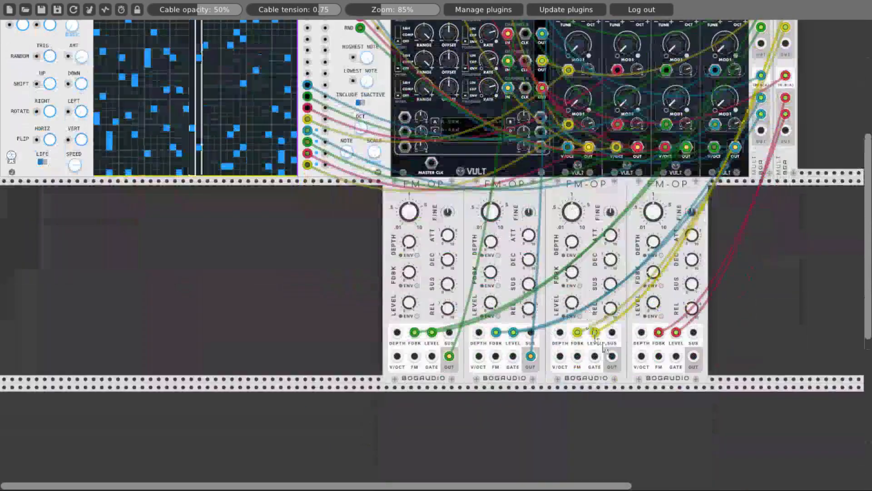
{"action": "scroll", "coordinate": [593, 209], "scroll_direction": "up", "scroll_amount": 7}
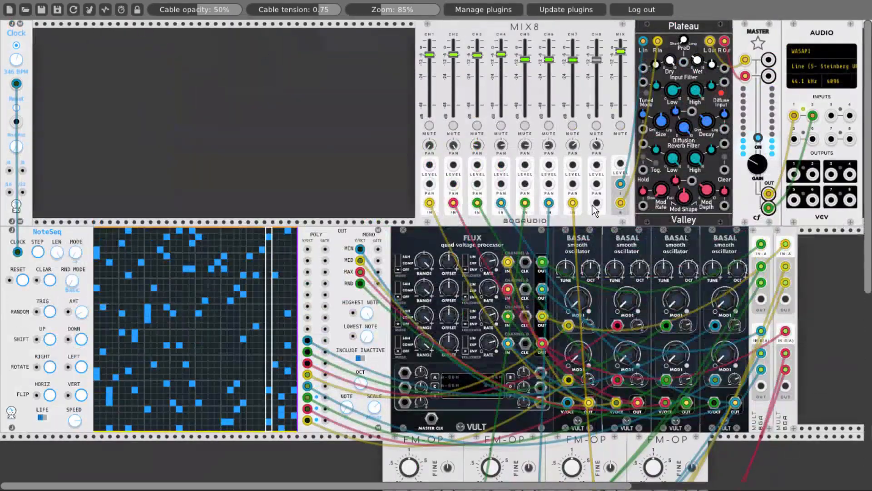
{"action": "scroll", "coordinate": [595, 203], "scroll_direction": "down", "scroll_amount": 8}
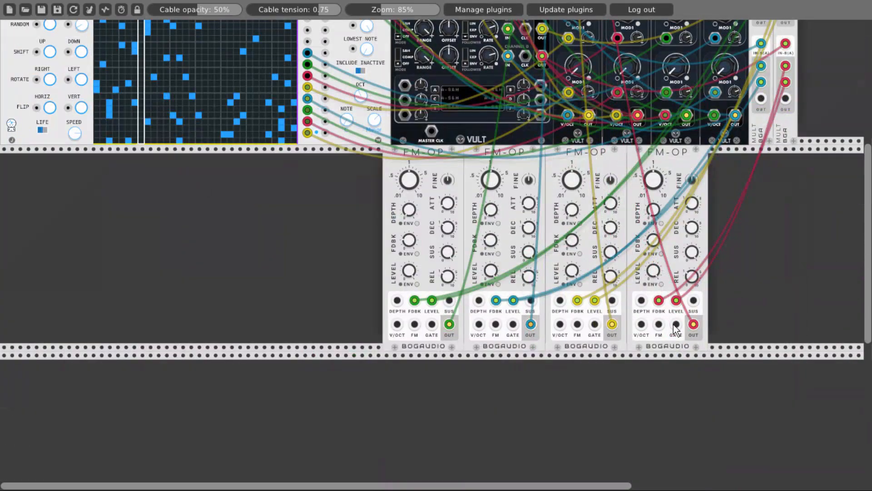
{"action": "scroll", "coordinate": [421, 258], "scroll_direction": "up", "scroll_amount": 3}
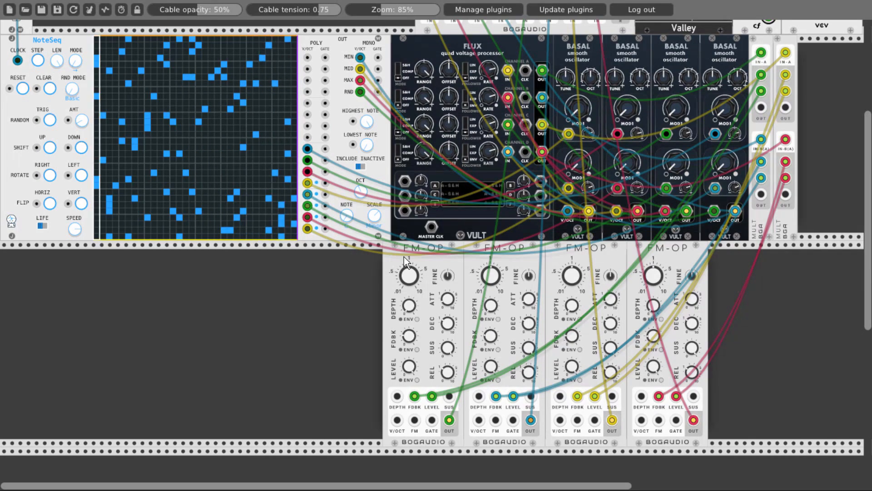
- Add an Erwin module and place it directly beside the first FM-OP
{"action": "right_click", "coordinate": [313, 337]}
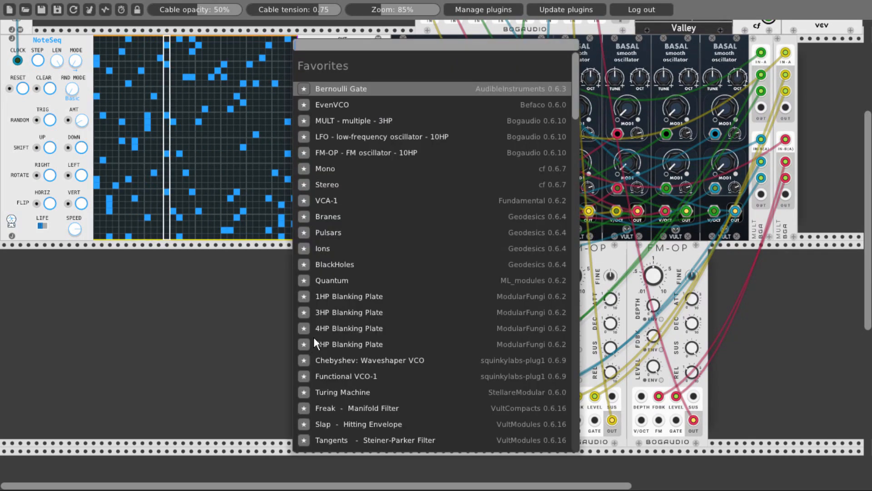
{"action": "type", "text": "er"}
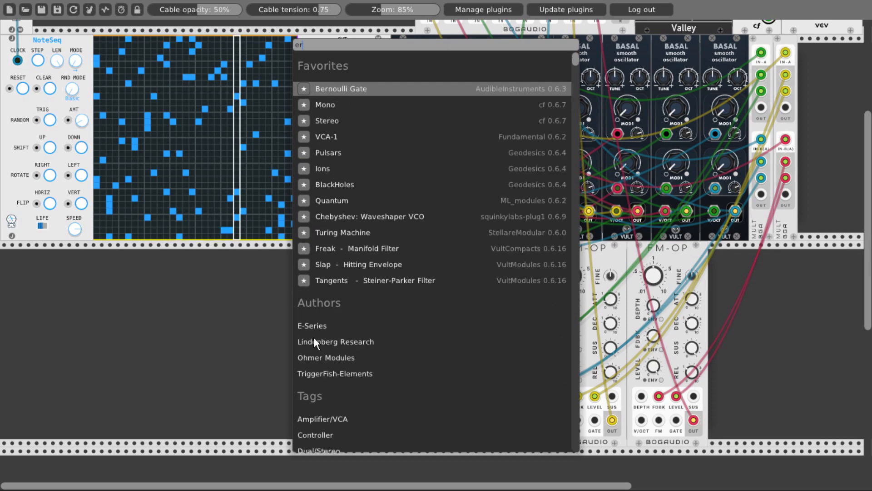
{"action": "type", "text": "wi"}
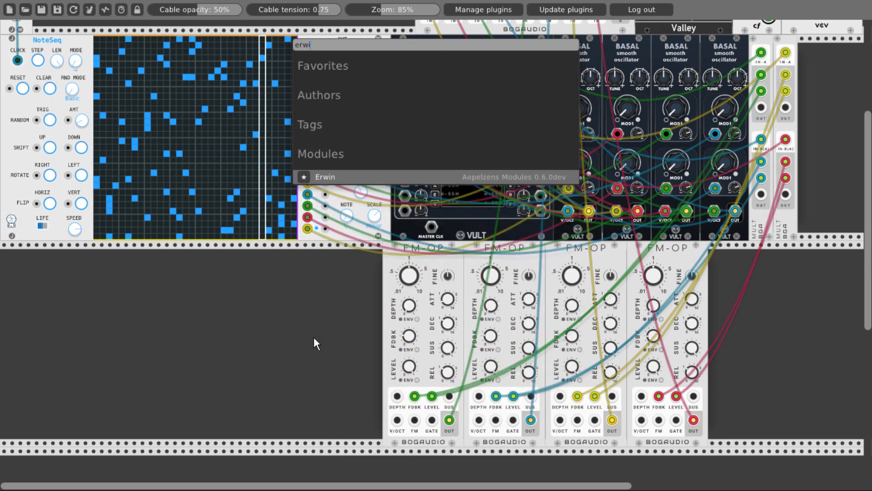
{"action": "left_click", "coordinate": [362, 177]}
{"action": "left_click_drag", "start_coordinate": [296, 359], "coordinate": [330, 359]}
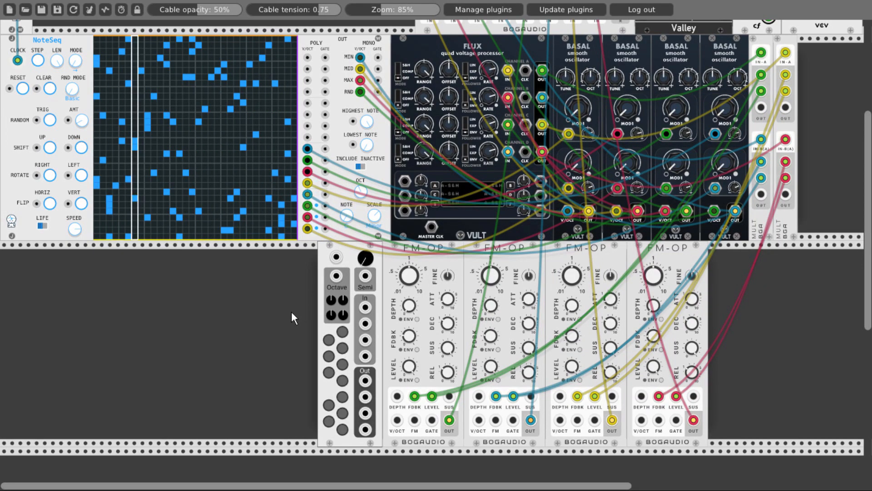
- Add a second Flux - Quad Voltage Processor and place it next to the Erwin module
{"action": "right_click", "coordinate": [201, 301]}
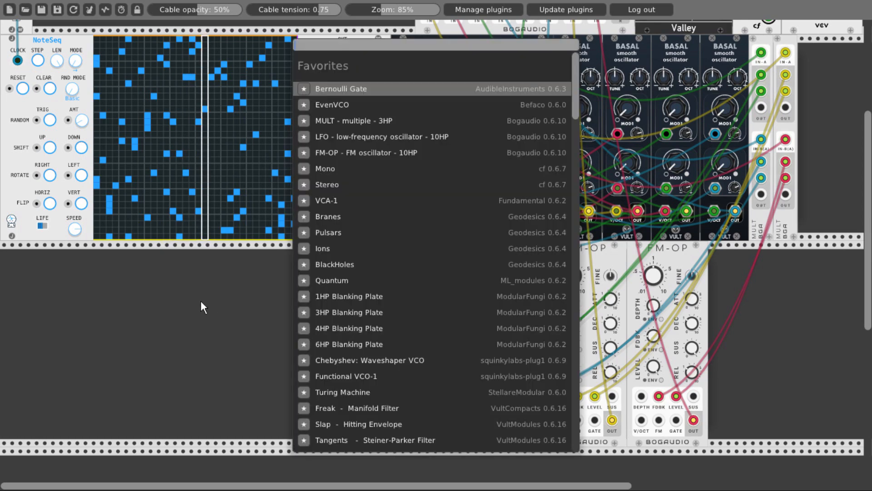
{"action": "type", "text": "flux"}
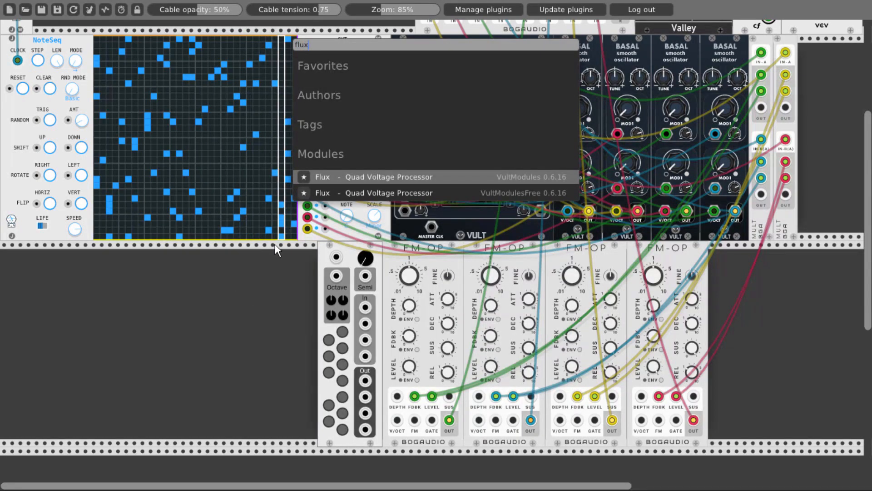
{"action": "left_click_drag", "start_coordinate": [331, 196], "coordinate": [298, 258]}
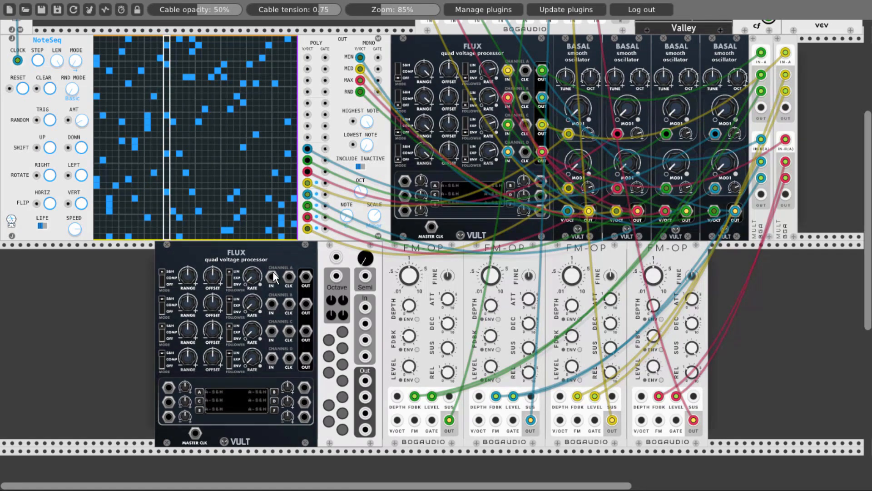
- Set the MODE switches of all four channels on the second FLUX to OFF
{"action": "left_click", "coordinate": [160, 273]}
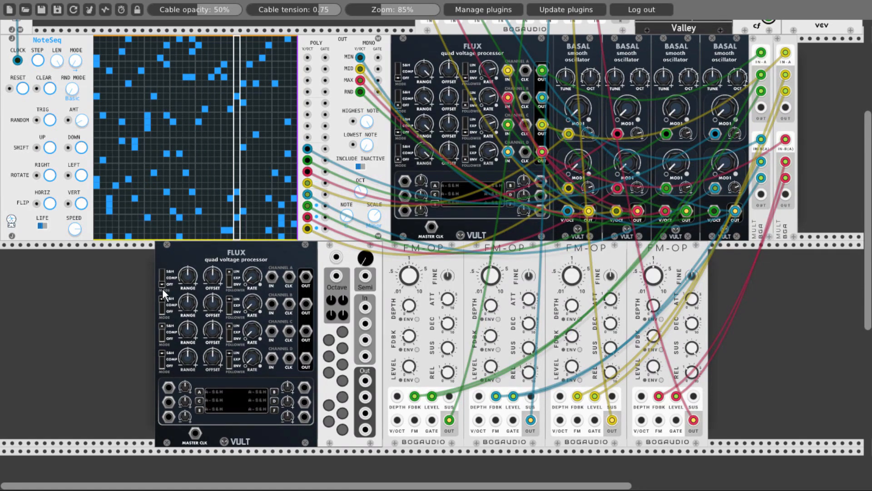
{"action": "left_click", "coordinate": [163, 302]}
{"action": "left_click", "coordinate": [164, 330]}
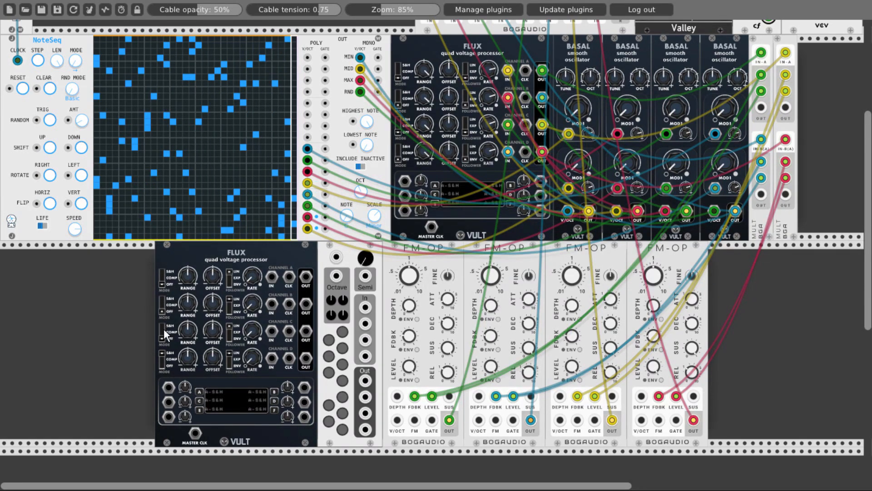
{"action": "left_click", "coordinate": [160, 357]}
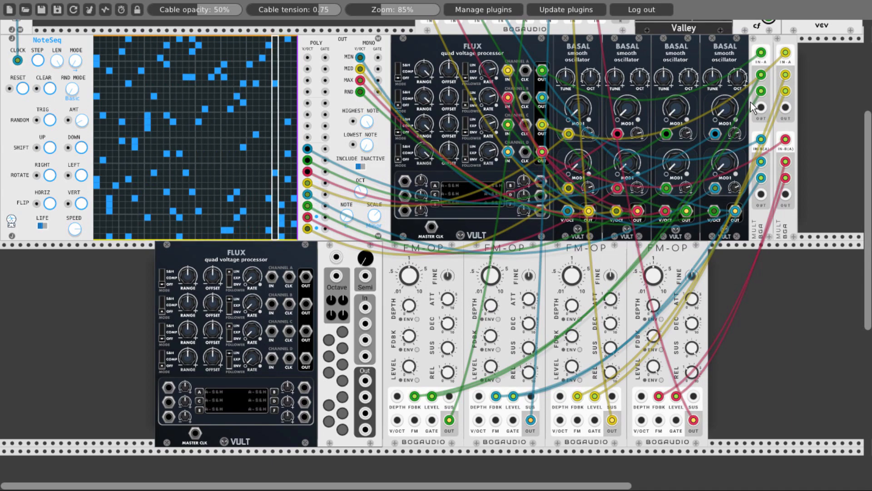
- Patch the four free MULT OUT jacks to the IN jacks of channels A to D on the second FLUX
{"action": "left_click_drag", "start_coordinate": [760, 108], "coordinate": [761, 194]}
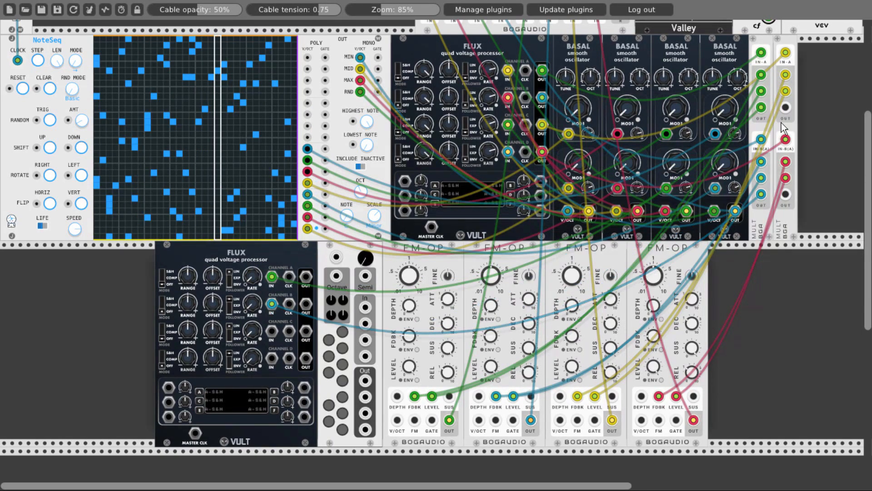
{"action": "left_click_drag", "start_coordinate": [784, 108], "coordinate": [785, 196]}
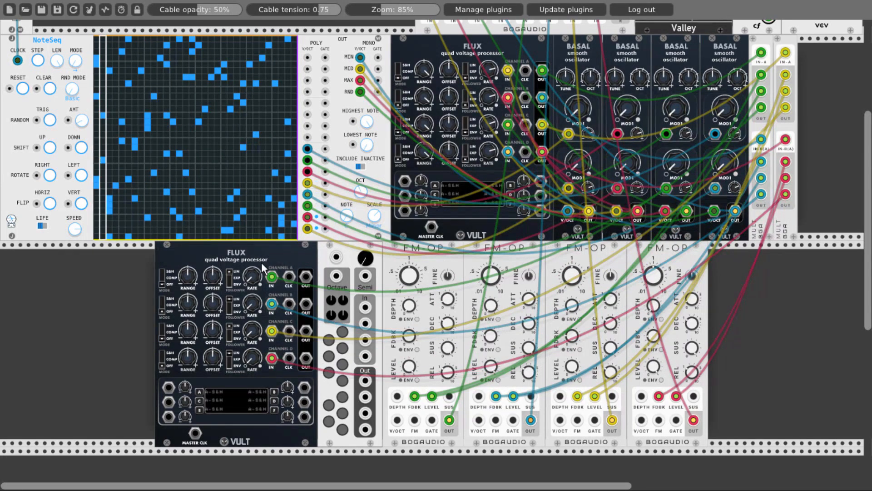
- Reduce the RANGE and OFFSET and adjust the RATE of all four channels on the second FLUX
{"action": "left_click_drag", "start_coordinate": [187, 277], "coordinate": [190, 341]}
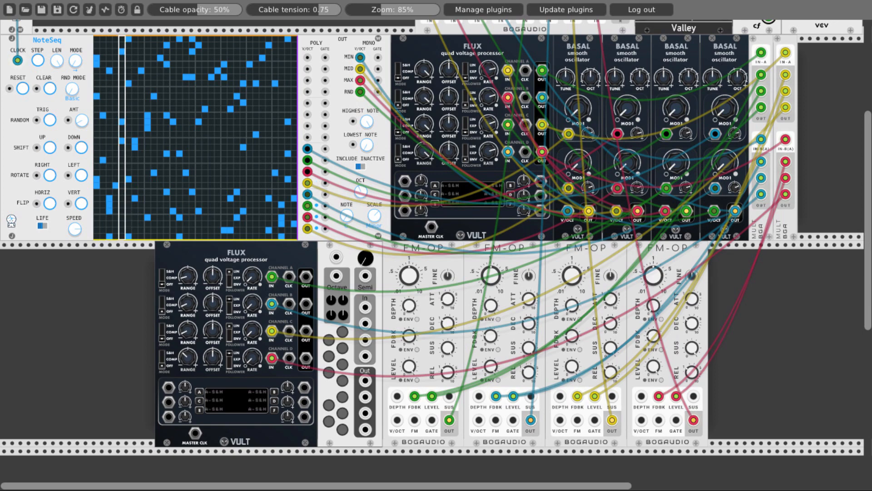
{"action": "key", "text": "Return"}
{"action": "left_click", "coordinate": [126, 309]}
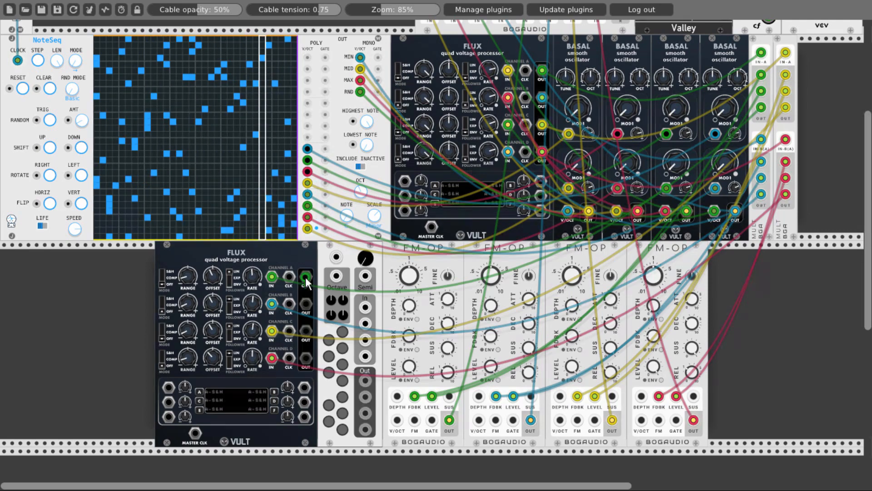
- Patch the second FLUX's channel A to D outputs to Erwin's four In jacks and enable four scale notes on Erwin
{"action": "left_click_drag", "start_coordinate": [306, 276], "coordinate": [365, 307]}
{"action": "left_click_drag", "start_coordinate": [306, 304], "coordinate": [365, 323]}
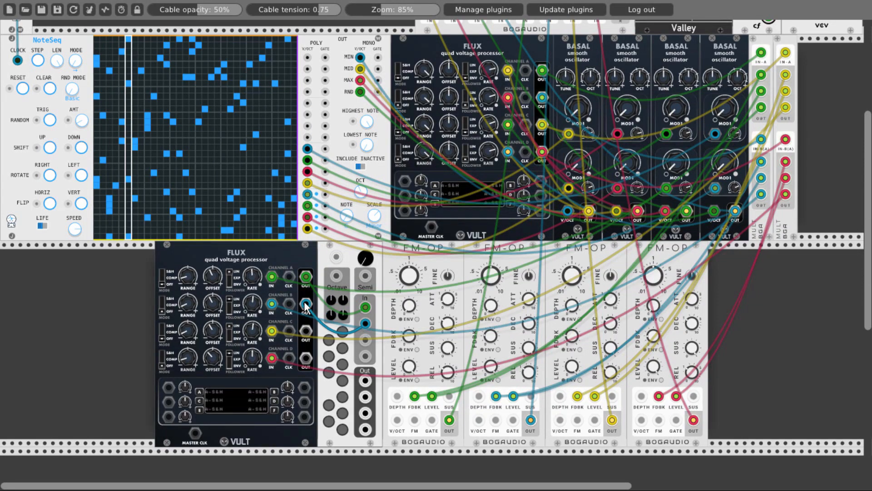
{"action": "left_click_drag", "start_coordinate": [305, 331], "coordinate": [365, 340]}
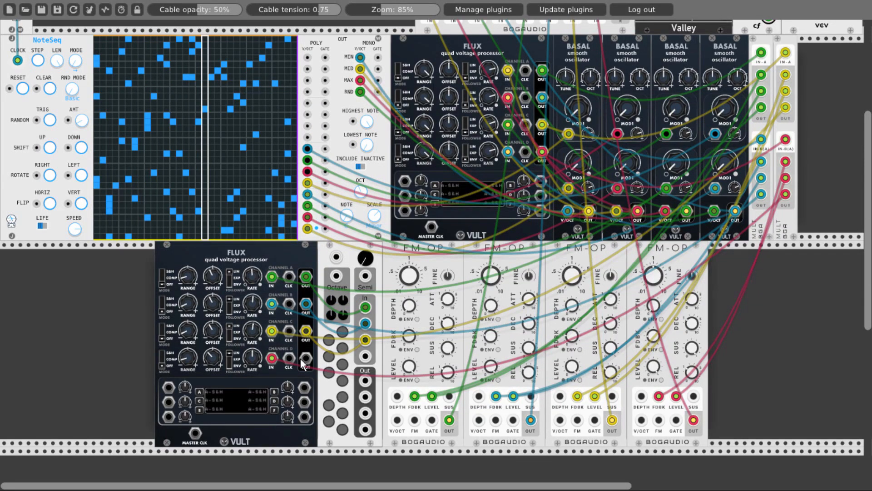
{"action": "left_click_drag", "start_coordinate": [306, 357], "coordinate": [365, 356]}
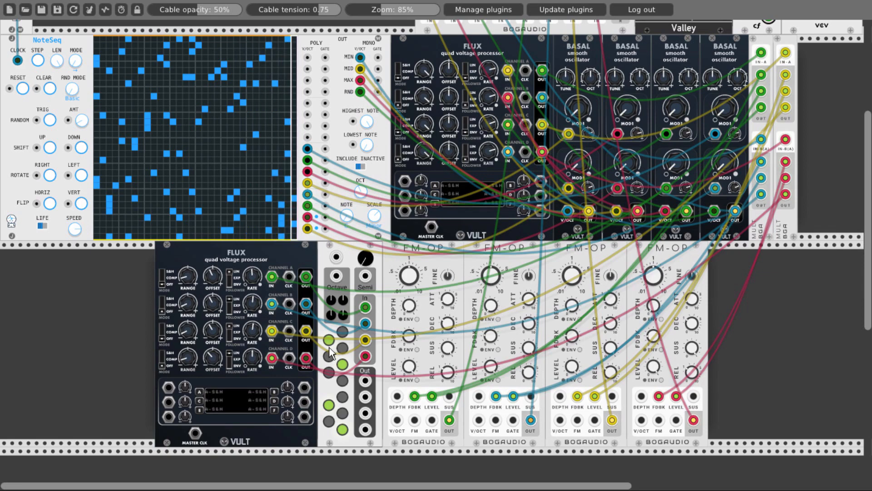
- Patch Erwin's first Out to the first FM-OP's V/OCT and mute MIX8 channels 1 to 4 and 6 to 8 to isolate channel 5
{"action": "left_click_drag", "start_coordinate": [364, 380], "coordinate": [396, 420]}
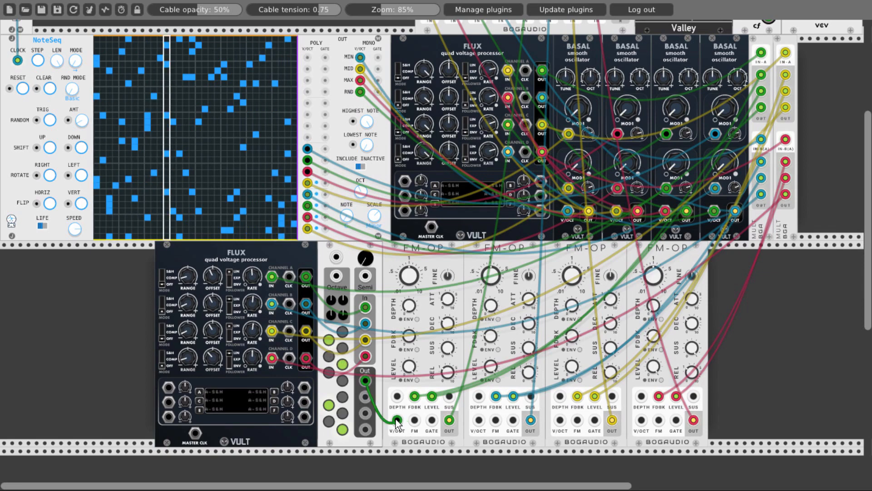
{"action": "scroll", "coordinate": [416, 296], "scroll_direction": "up", "scroll_amount": 5}
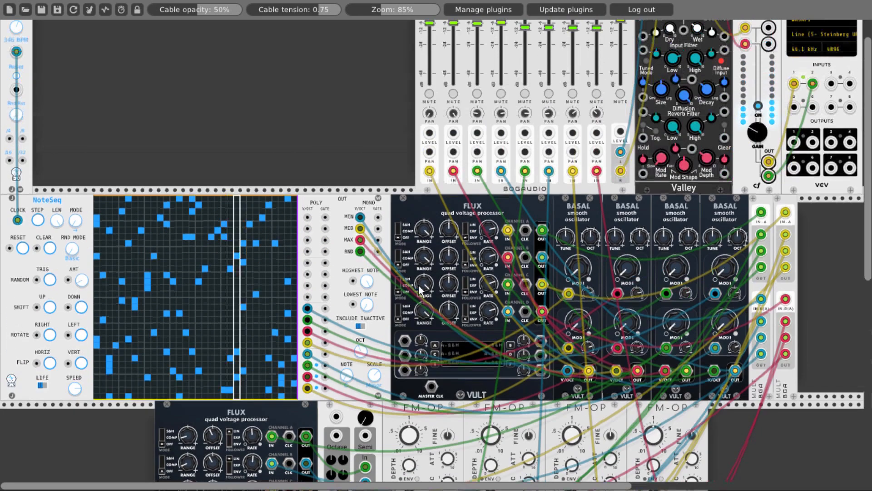
{"action": "left_click", "coordinate": [430, 125]}
{"action": "left_click", "coordinate": [453, 125]}
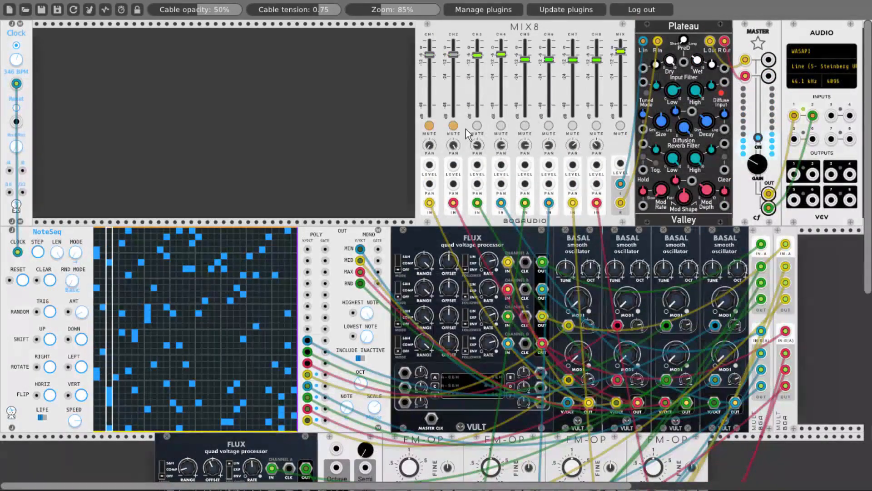
{"action": "left_click", "coordinate": [477, 126]}
{"action": "left_click", "coordinate": [501, 126]}
{"action": "left_click", "coordinate": [549, 126]}
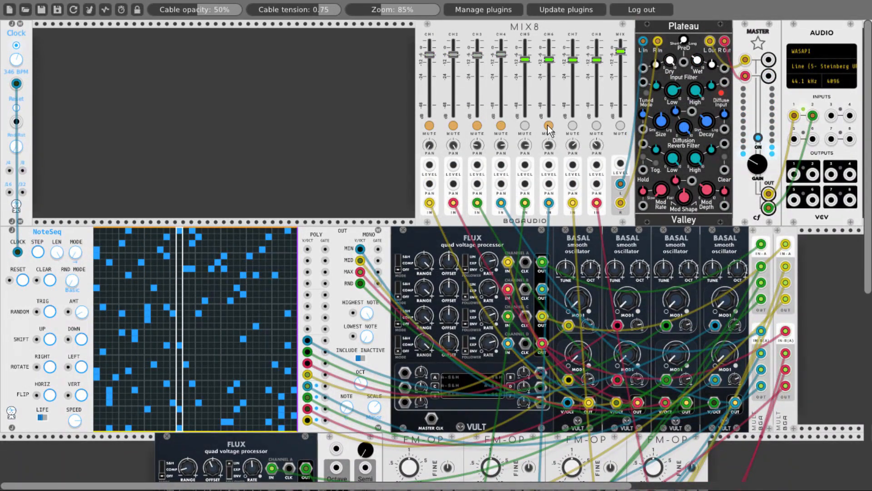
{"action": "left_click", "coordinate": [573, 126]}
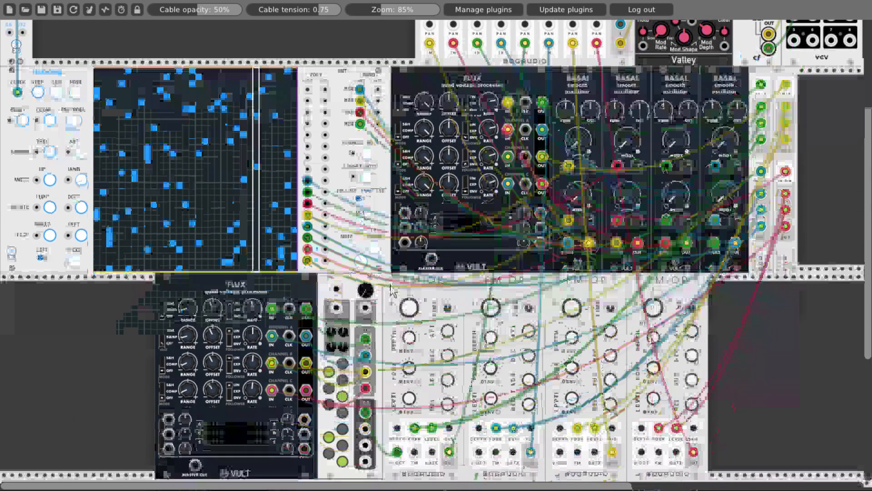
- Patch Erwin's second Out to the second FM-OP's V/OCT and unmute MIX8 channel 6
{"action": "scroll", "coordinate": [398, 271], "scroll_direction": "down", "scroll_amount": 6}
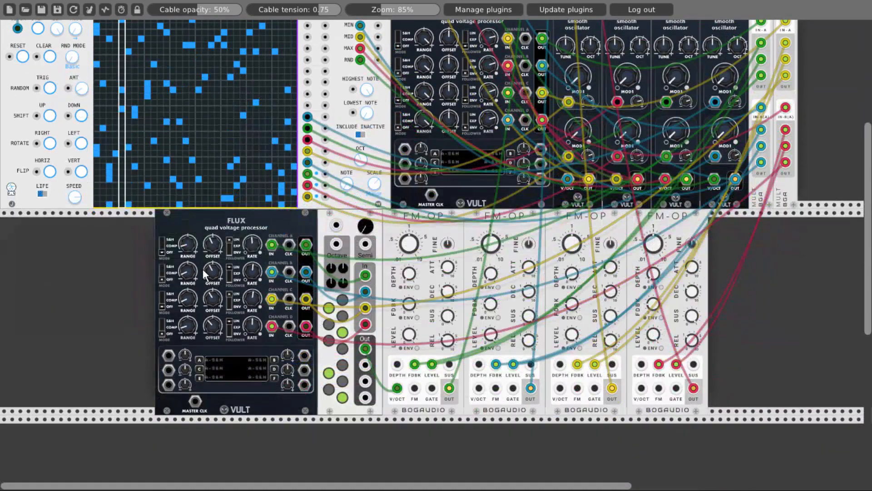
{"action": "left_click_drag", "start_coordinate": [187, 247], "coordinate": [186, 247]}
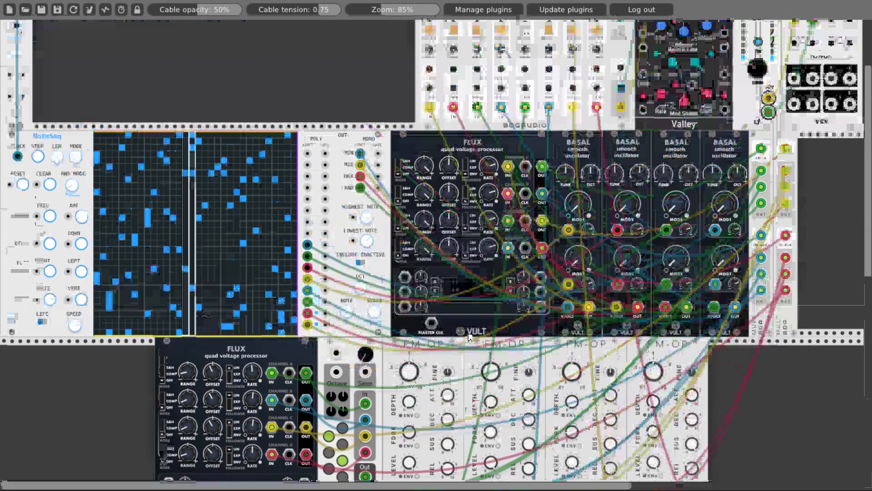
{"action": "scroll", "coordinate": [521, 215], "scroll_direction": "up", "scroll_amount": 5}
{"action": "left_click", "coordinate": [548, 95]}
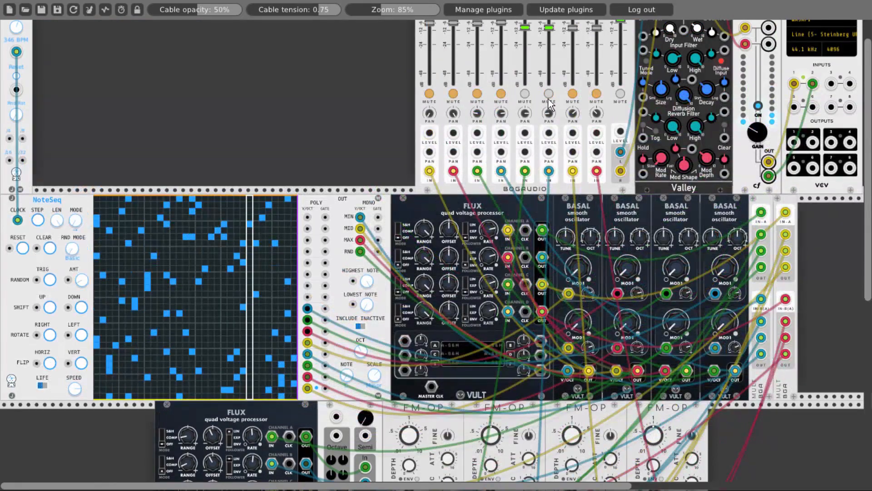
- Patch Erwin's third and fourth Outs to the third and fourth FM-OPs' V/OCT jacks and unmute MIX8 channels 7 and 8
{"action": "scroll", "coordinate": [462, 258], "scroll_direction": "down", "scroll_amount": 5}
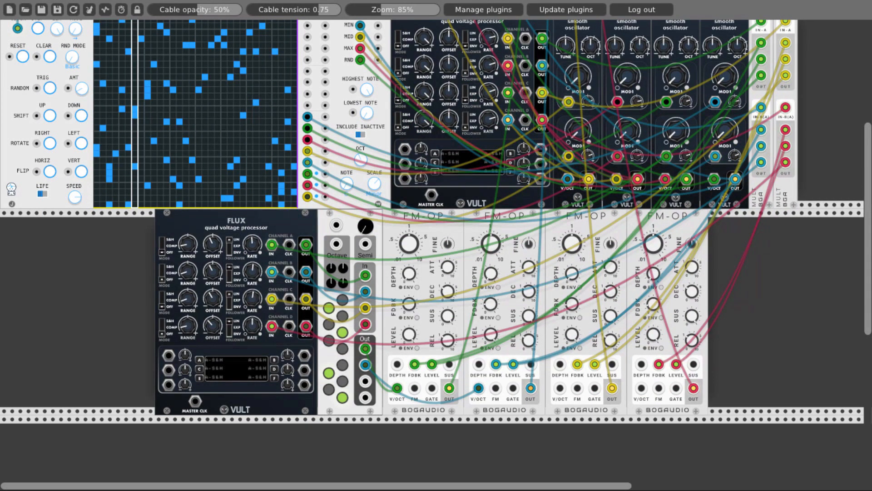
{"action": "left_click_drag", "start_coordinate": [558, 389], "coordinate": [642, 388]}
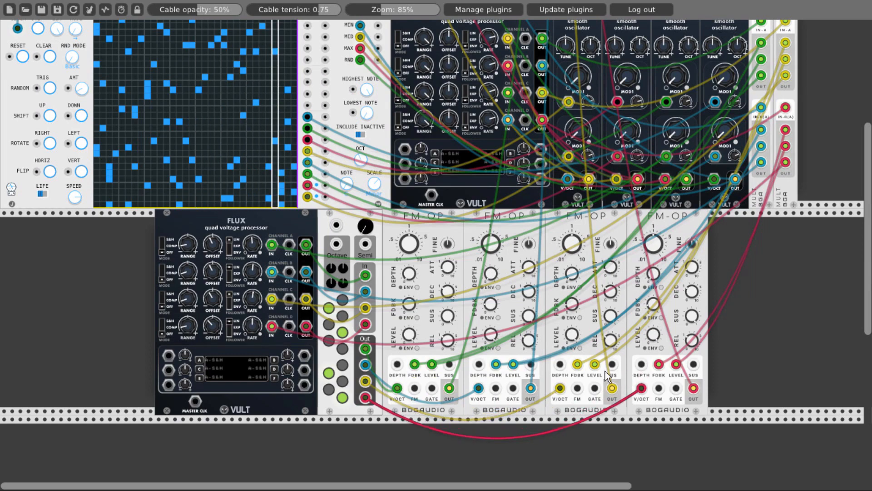
{"action": "scroll", "coordinate": [494, 291], "scroll_direction": "up", "scroll_amount": 5}
{"action": "left_click", "coordinate": [572, 126]}
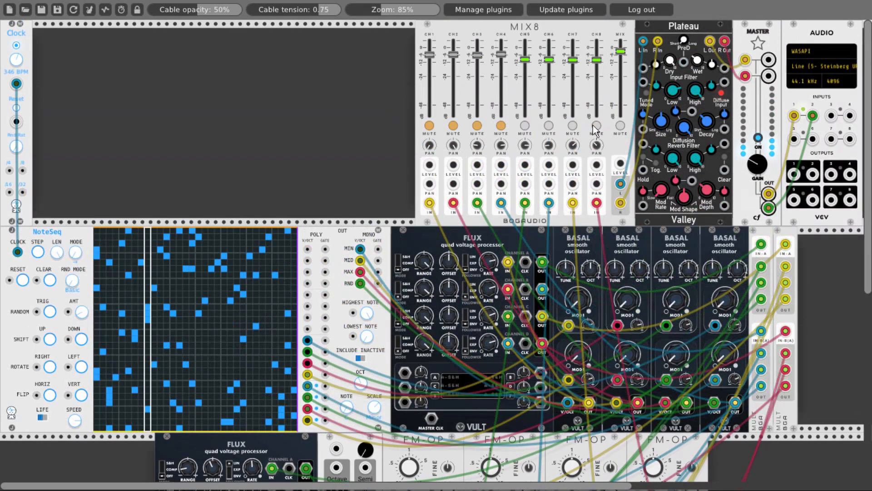
- Unmute MIX8 channels 1 to 4
{"action": "left_click", "coordinate": [595, 126]}
{"action": "left_click", "coordinate": [429, 126]}
{"action": "left_click", "coordinate": [453, 126]}
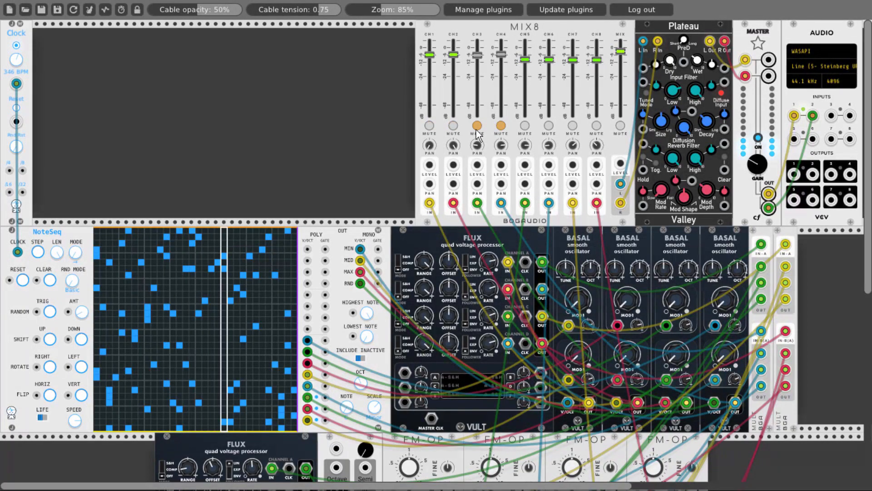
{"action": "left_click", "coordinate": [476, 125]}
{"action": "left_click", "coordinate": [500, 126]}
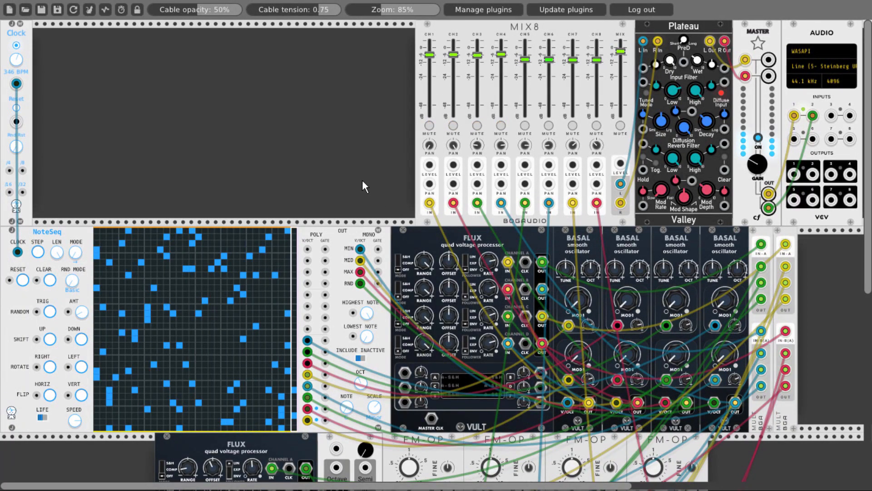
- Duplicate the second FLUX and move the copy to the far left of the empty row below
{"action": "scroll", "coordinate": [361, 179], "scroll_direction": "down", "scroll_amount": 2}
{"action": "scroll", "coordinate": [361, 179], "scroll_direction": "down", "scroll_amount": 2}
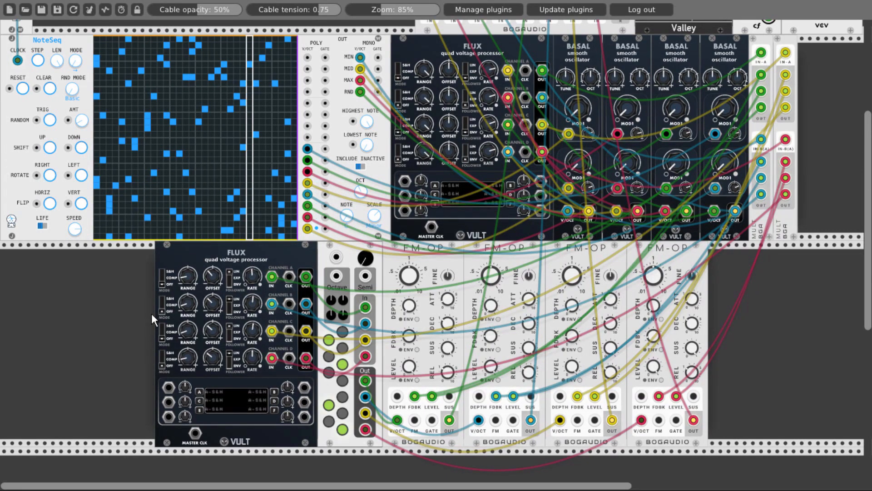
{"action": "key", "text": "ctrl+d"}
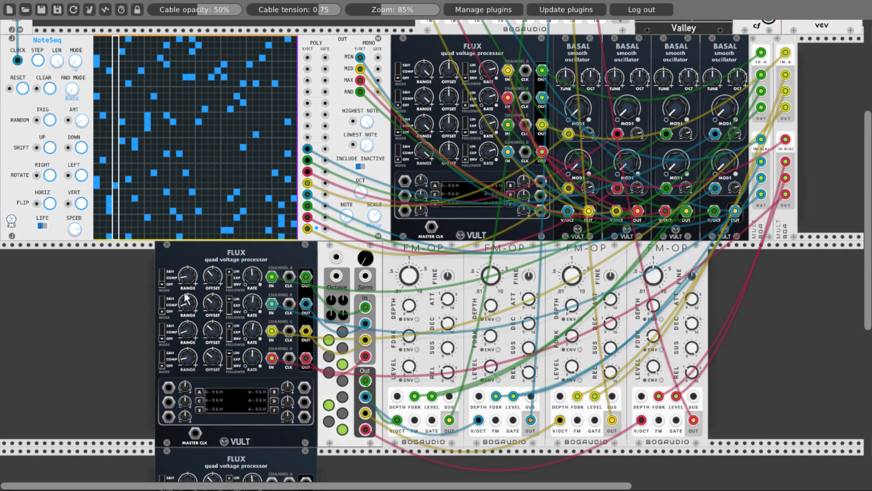
{"action": "scroll", "coordinate": [184, 295], "scroll_direction": "down", "scroll_amount": 4}
{"action": "left_click_drag", "start_coordinate": [165, 357], "coordinate": [0, 344]}
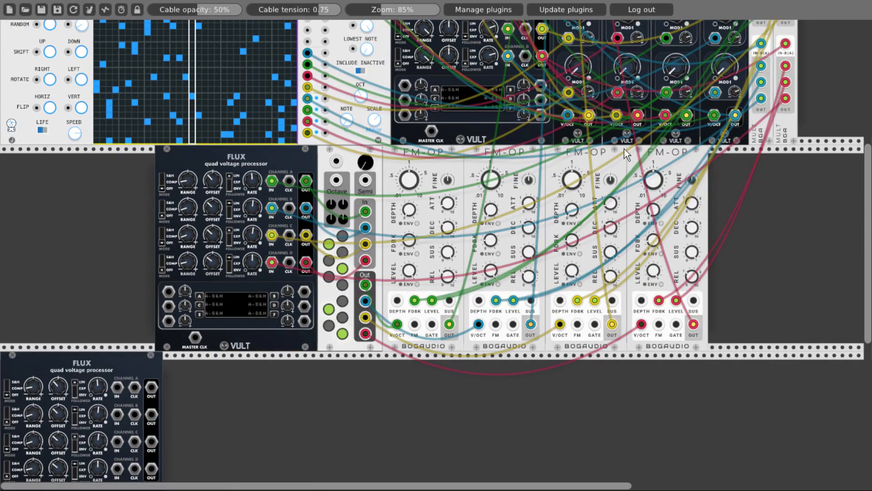
- Shift the four FM-OPs, Erwin and the second FLUX right, and place the FLUX copy directly left of the second FLUX
{"action": "left_click_drag", "start_coordinate": [658, 152], "coordinate": [704, 151]}
{"action": "left_click_drag", "start_coordinate": [593, 159], "coordinate": [688, 151]}
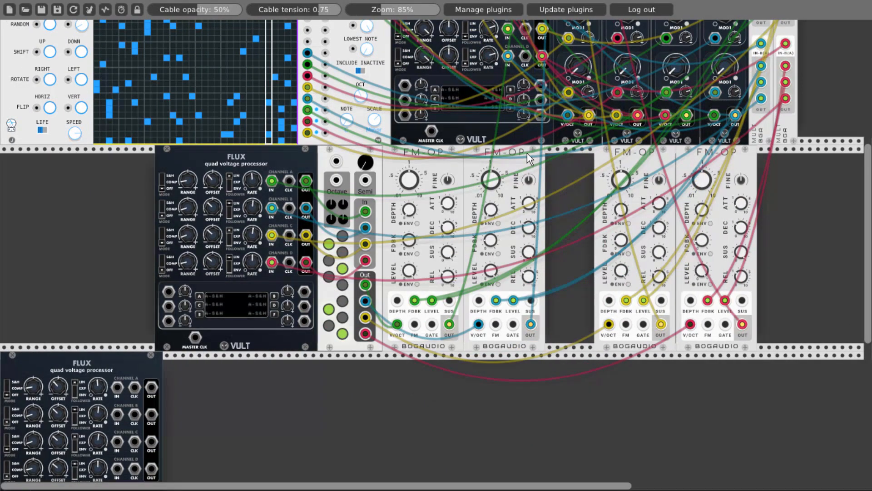
{"action": "left_click_drag", "start_coordinate": [527, 154], "coordinate": [577, 153]}
{"action": "left_click_drag", "start_coordinate": [430, 162], "coordinate": [480, 163]}
{"action": "left_click_drag", "start_coordinate": [359, 154], "coordinate": [408, 155]}
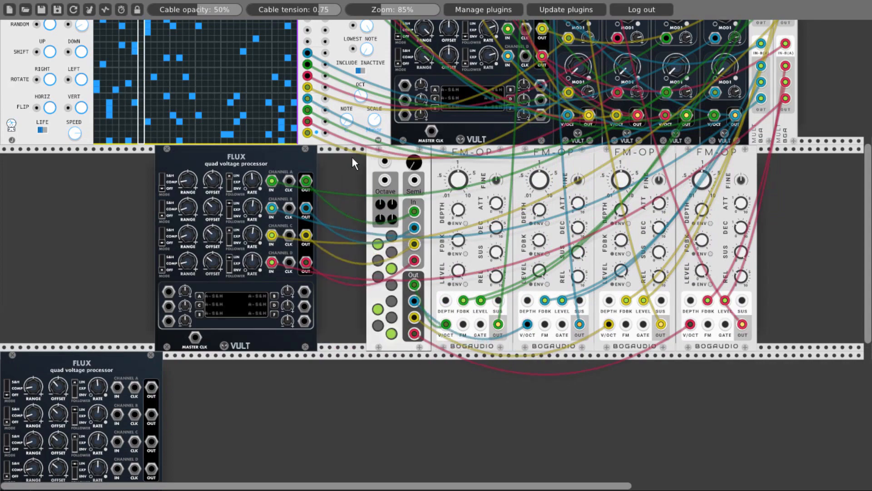
{"action": "left_click_drag", "start_coordinate": [304, 159], "coordinate": [387, 161]}
{"action": "left_click_drag", "start_coordinate": [124, 373], "coordinate": [163, 236]}
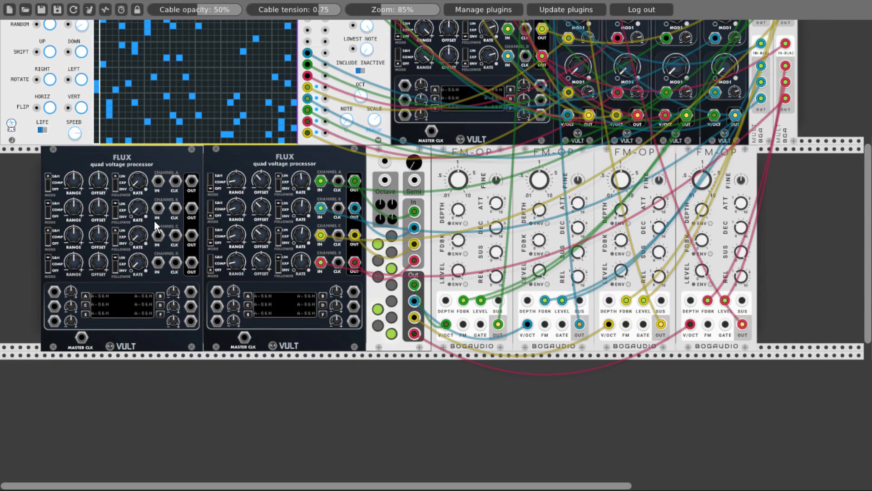
- Move the FM-OPs, Erwin and both FLUX modules further right to free space for another module at the row's left end
{"action": "scroll", "coordinate": [778, 201], "scroll_direction": "up", "scroll_amount": 2}
{"action": "left_click_drag", "start_coordinate": [698, 178], "coordinate": [807, 181]}
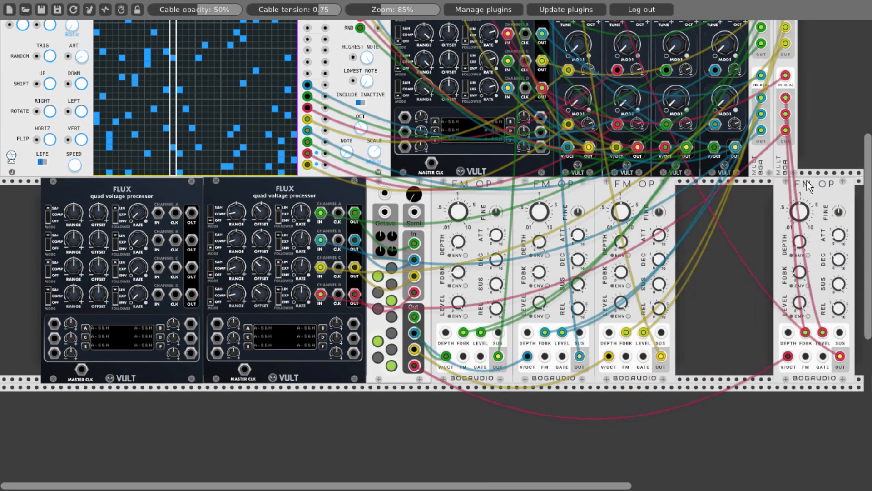
{"action": "left_click_drag", "start_coordinate": [677, 185], "coordinate": [769, 184]}
{"action": "left_click_drag", "start_coordinate": [574, 184], "coordinate": [681, 185]}
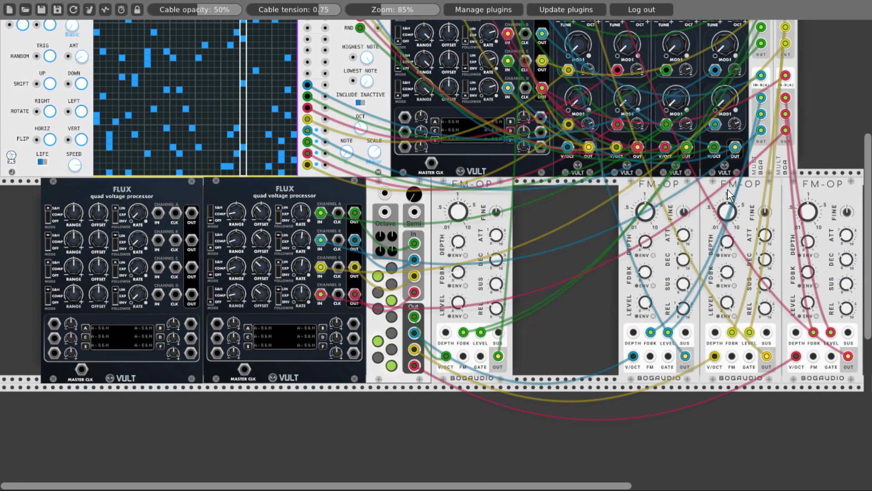
{"action": "left_click_drag", "start_coordinate": [450, 185], "coordinate": [558, 185]}
{"action": "left_click_drag", "start_coordinate": [426, 184], "coordinate": [532, 185]}
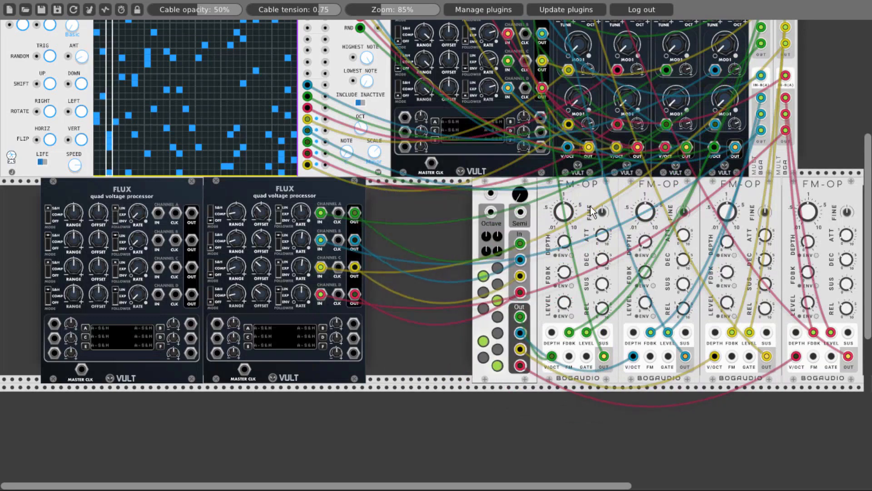
{"action": "left_click_drag", "start_coordinate": [346, 186], "coordinate": [451, 186]}
{"action": "left_click_drag", "start_coordinate": [189, 183], "coordinate": [295, 183]}
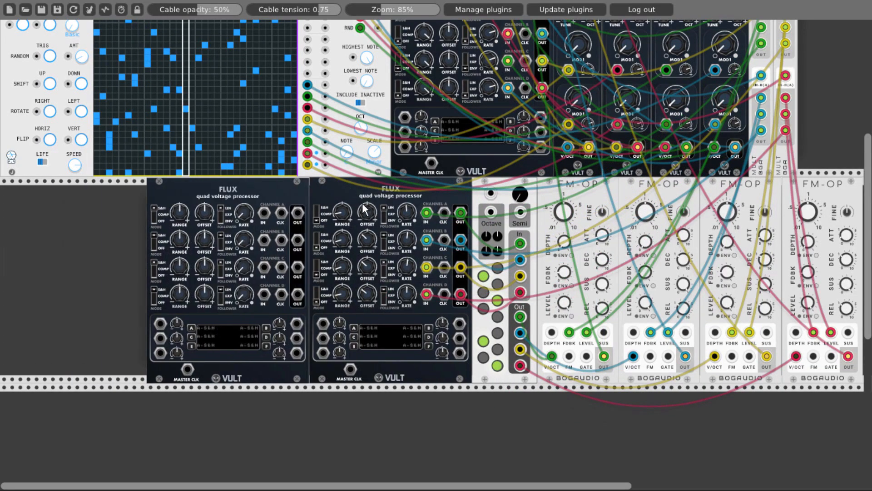
- Add Bogaudio's 8FO LFO with 8 phased outputs and place it directly left of the new FLUX
{"action": "right_click", "coordinate": [65, 238]}
{"action": "type", "text": "8"}
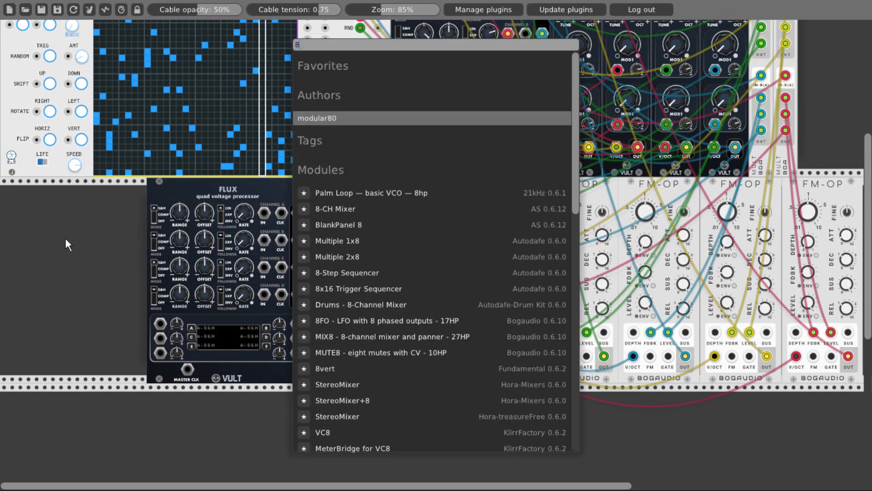
{"action": "type", "text": "fo"}
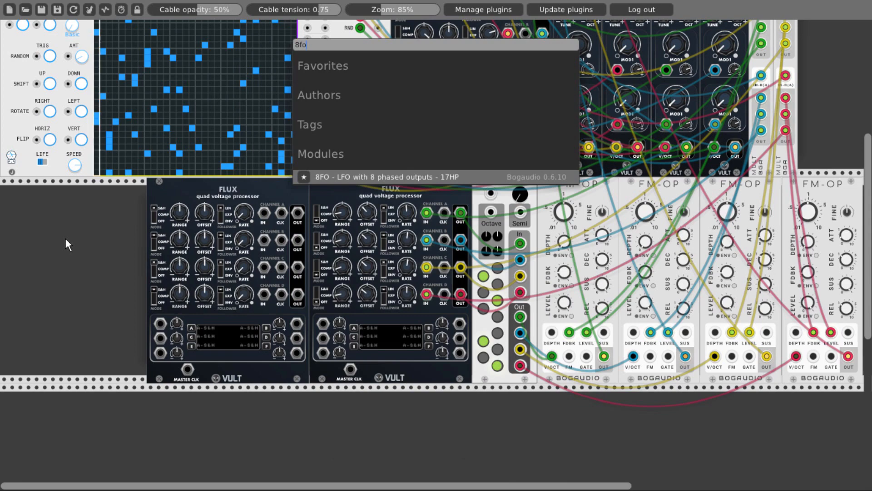
{"action": "left_click", "coordinate": [347, 176]}
{"action": "left_click_drag", "start_coordinate": [346, 175], "coordinate": [93, 196]}
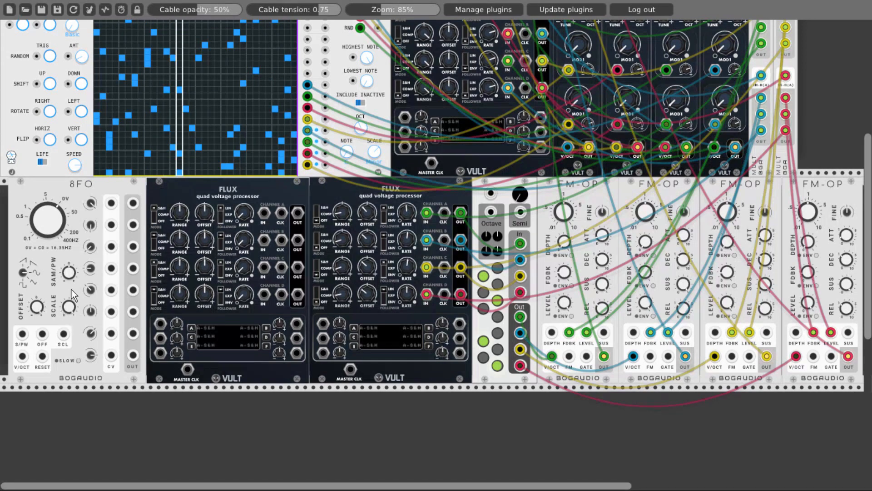
- Patch 8FO's first, fourth, sixth and eighth outputs to the new FLUX's channel A to D inputs and enable 8FO's SLOW mode
{"action": "left_click_drag", "start_coordinate": [130, 206], "coordinate": [263, 212]}
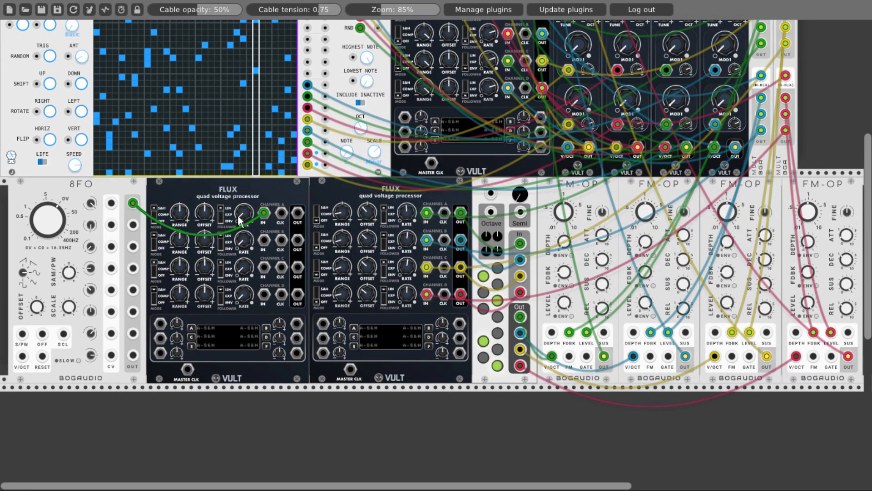
{"action": "left_click_drag", "start_coordinate": [132, 268], "coordinate": [263, 240]}
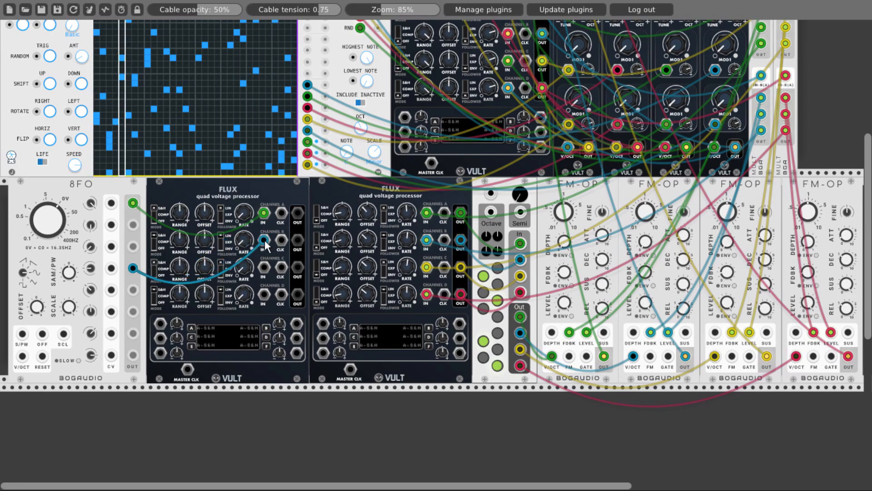
{"action": "left_click_drag", "start_coordinate": [133, 311], "coordinate": [264, 266]}
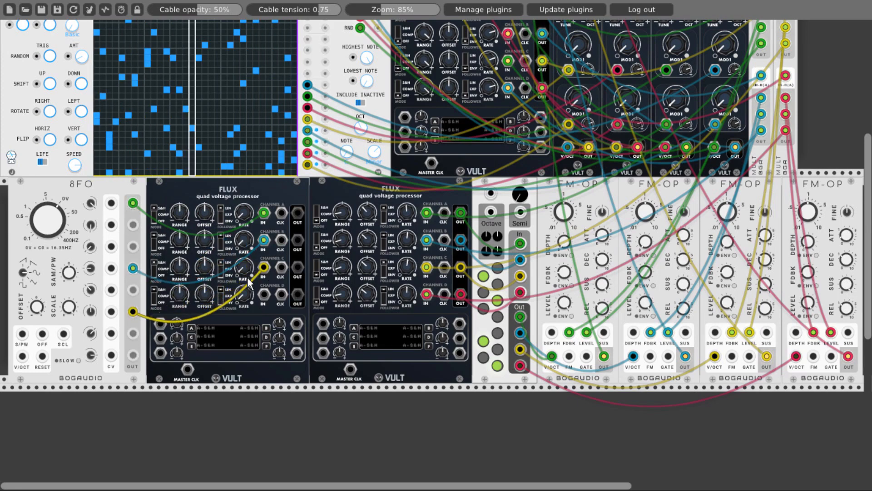
{"action": "left_click_drag", "start_coordinate": [133, 354], "coordinate": [263, 294]}
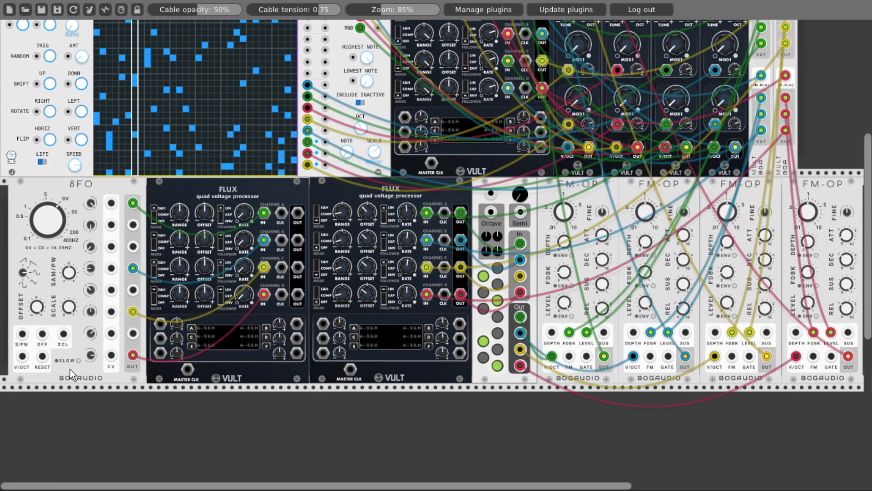
{"action": "left_click", "coordinate": [79, 361]}
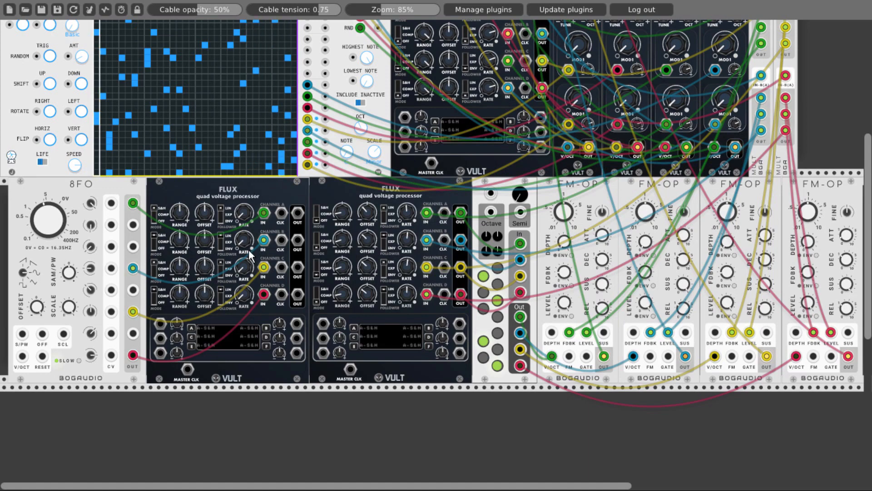
- Patch NoteSeq's last four poly gate outputs to the new FLUX's channel A to D CLK inputs, starting from the lowest gate
{"action": "scroll", "coordinate": [5, 215], "scroll_direction": "up", "scroll_amount": 3}
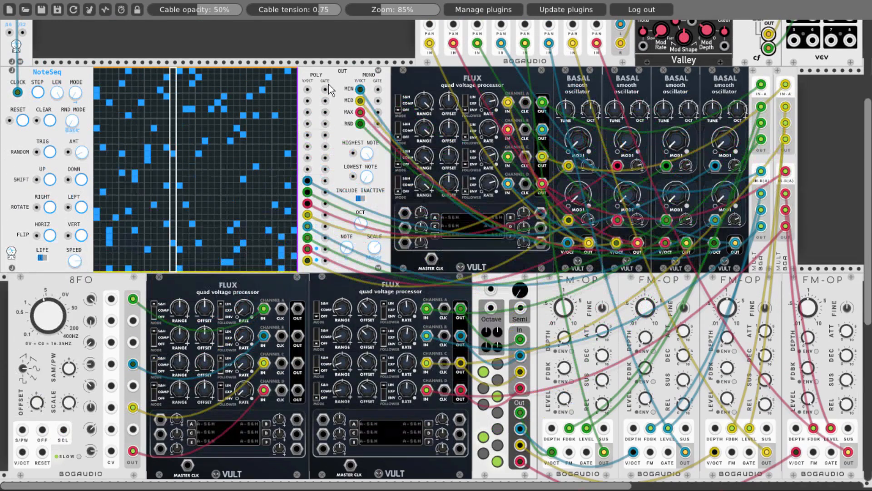
{"action": "scroll", "coordinate": [328, 250], "scroll_direction": "down", "scroll_amount": 3}
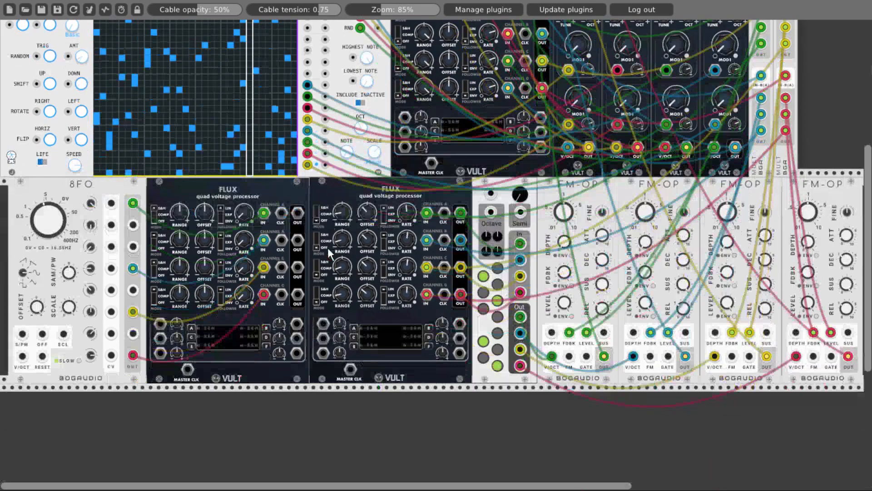
{"action": "left_click_drag", "start_coordinate": [325, 164], "coordinate": [281, 213]}
{"action": "left_click_drag", "start_coordinate": [281, 240], "coordinate": [326, 130]}
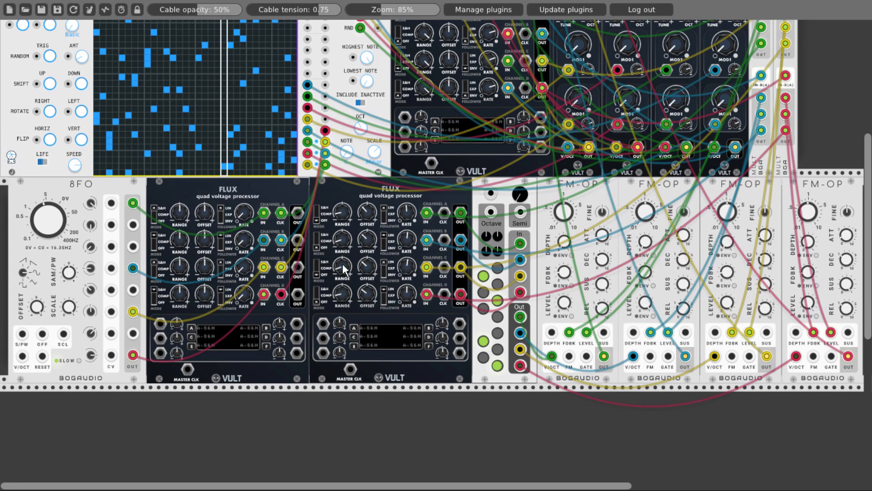
- Patch the new FLUX's channel A to D outputs to the second FLUX's modulation inputs A, C, E and B
{"action": "left_click_drag", "start_coordinate": [298, 213], "coordinate": [323, 323]}
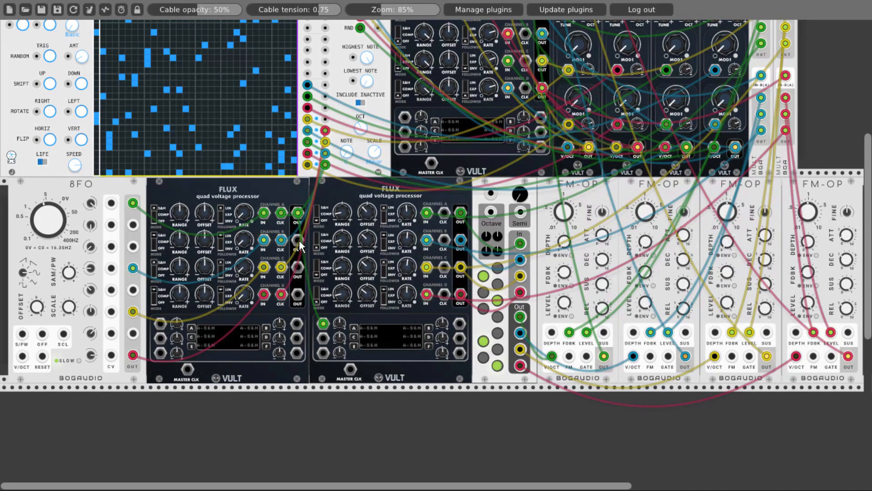
{"action": "left_click_drag", "start_coordinate": [297, 240], "coordinate": [323, 337]}
{"action": "left_click_drag", "start_coordinate": [298, 267], "coordinate": [322, 352]}
{"action": "left_click_drag", "start_coordinate": [298, 293], "coordinate": [459, 323]}
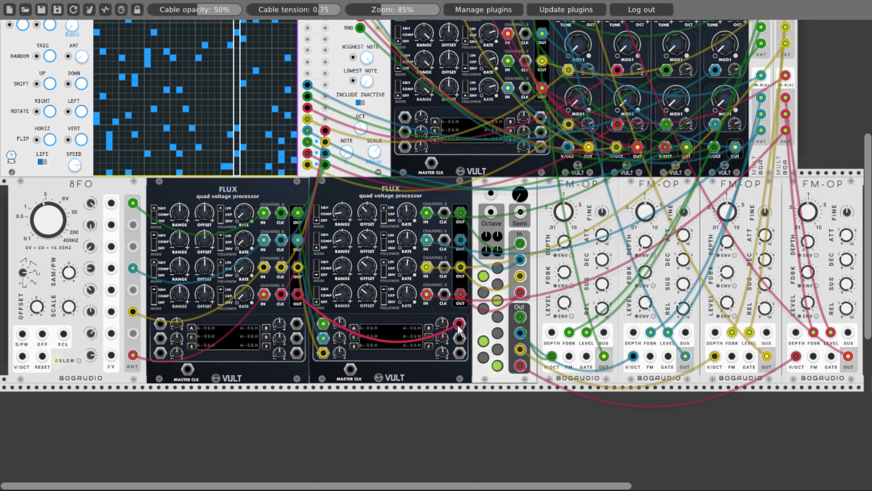
- Assign the second FLUX's modulation input A to channel A's range and raise its modulation amount
{"action": "left_click", "coordinate": [354, 327]}
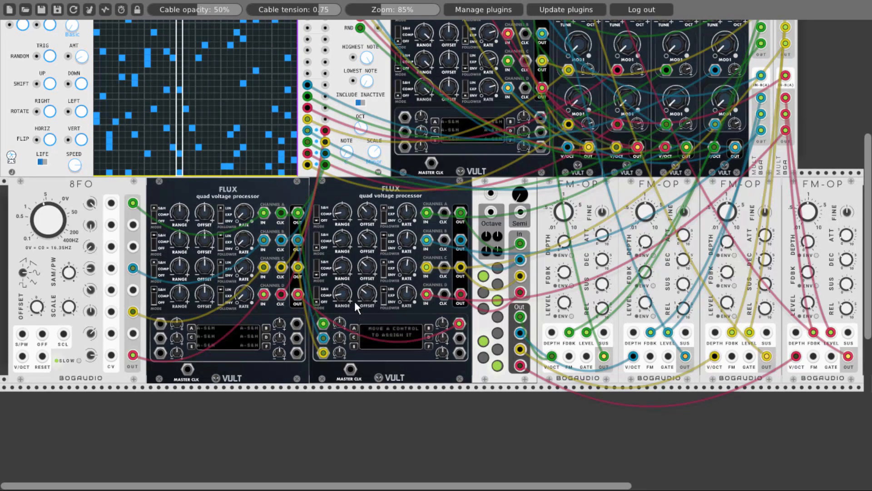
{"action": "left_click_drag", "start_coordinate": [336, 214], "coordinate": [336, 207]}
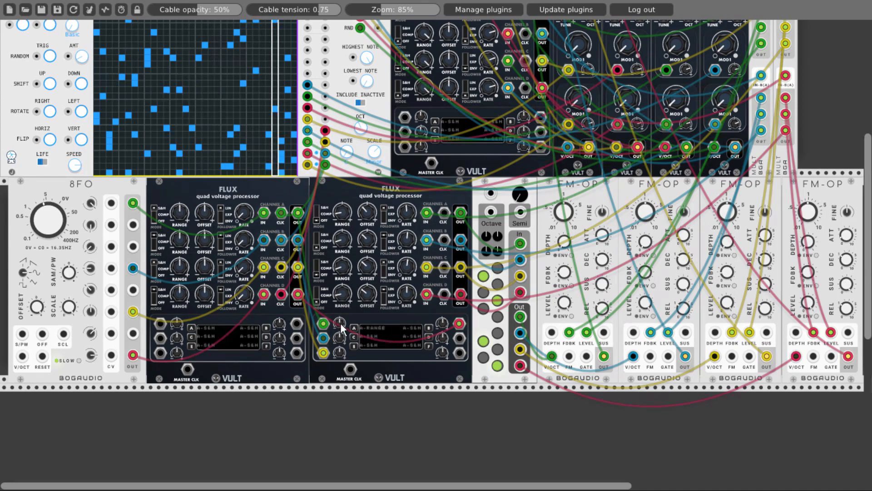
{"action": "left_click_drag", "start_coordinate": [340, 323], "coordinate": [340, 317]}
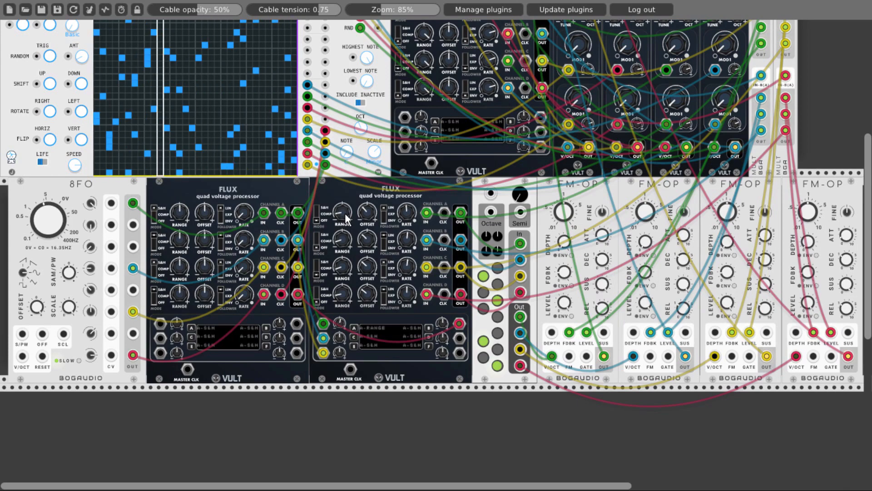
- Assign the second FLUX's modulation inputs C, E and B to channel B's offset, channel C's range and channel D's offset
{"action": "left_click", "coordinate": [353, 337]}
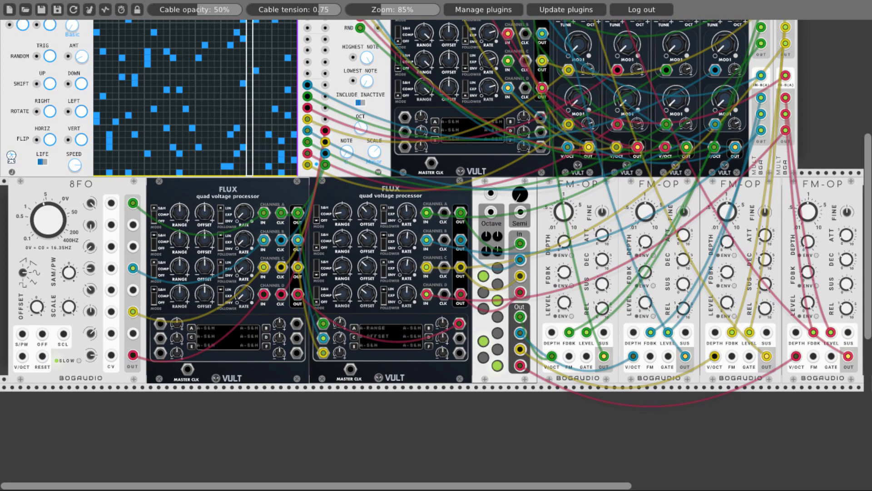
{"action": "left_click", "coordinate": [355, 346]}
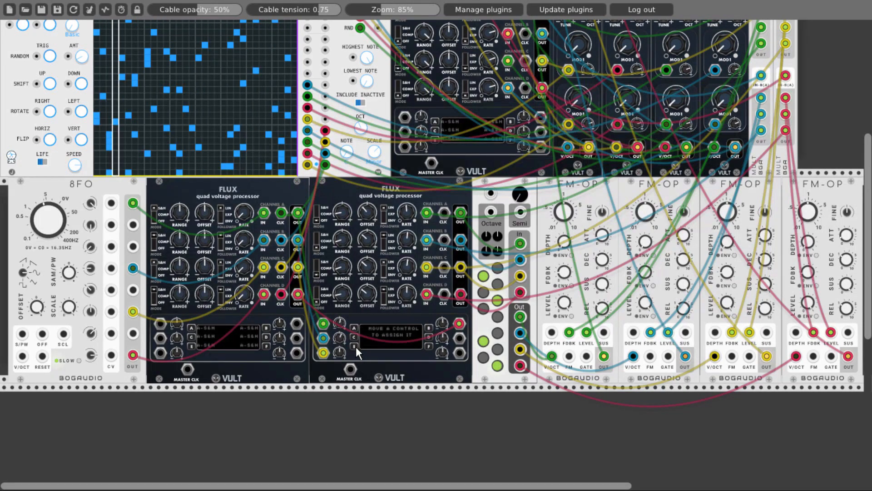
{"action": "left_click_drag", "start_coordinate": [340, 269], "coordinate": [340, 269]}
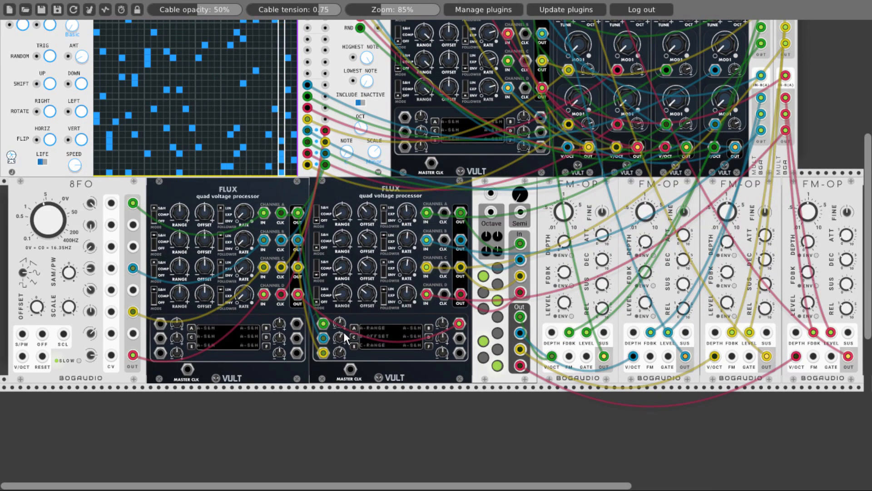
{"action": "left_click", "coordinate": [429, 327]}
{"action": "left_click", "coordinate": [369, 296]}
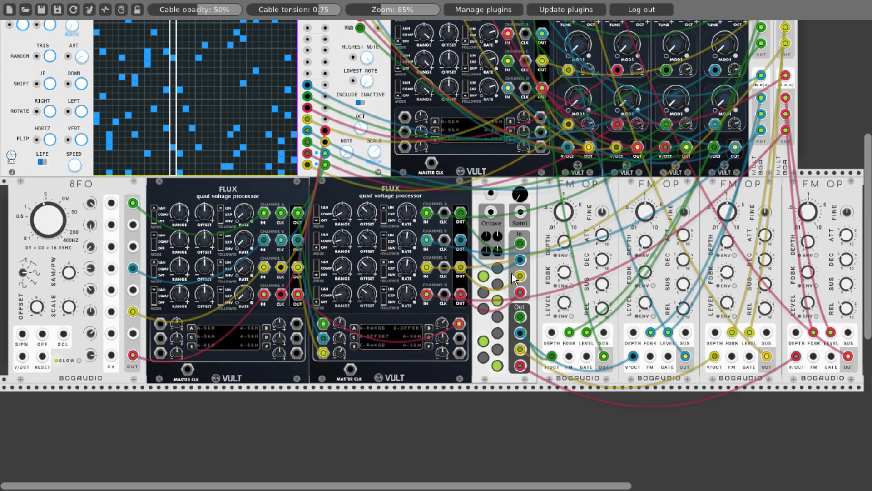
{"action": "left_click_drag", "start_coordinate": [680, 195], "coordinate": [503, 190]}
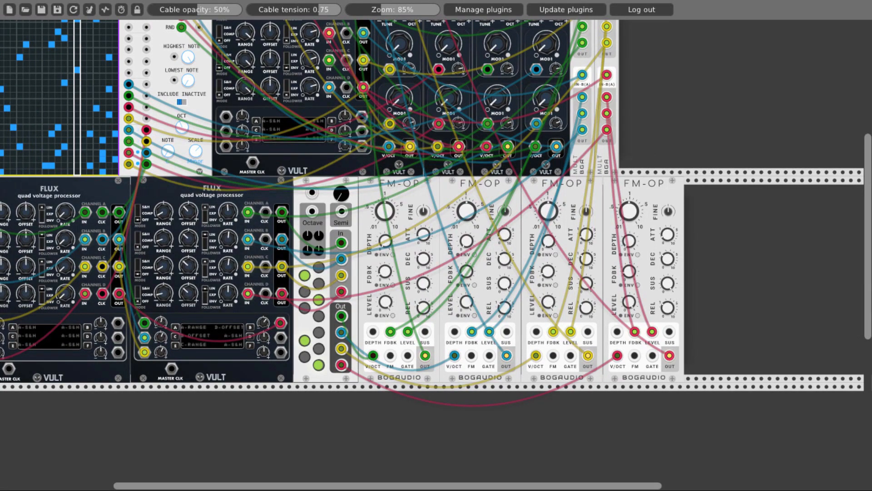
{"action": "scroll", "coordinate": [301, 187], "scroll_direction": "left", "scroll_amount": 3}
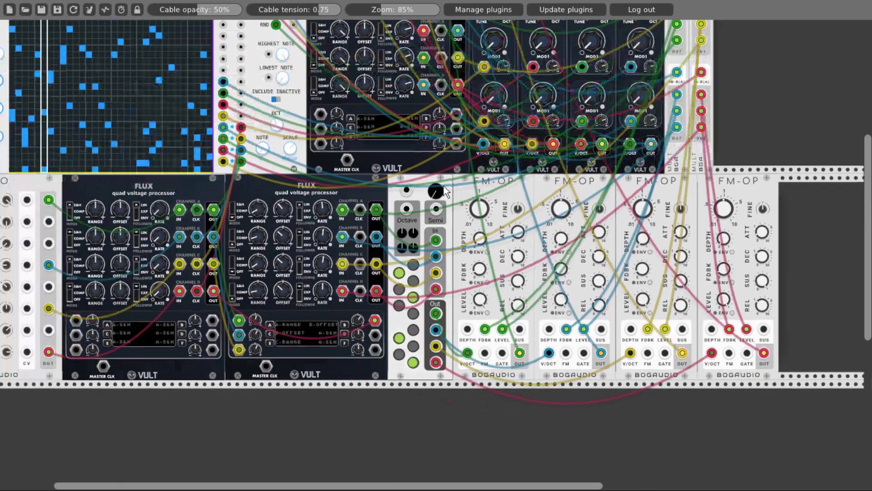
{"action": "scroll", "coordinate": [508, 193], "scroll_direction": "left", "scroll_amount": 3}
{"action": "scroll", "coordinate": [508, 193], "scroll_direction": "up", "scroll_amount": 6}
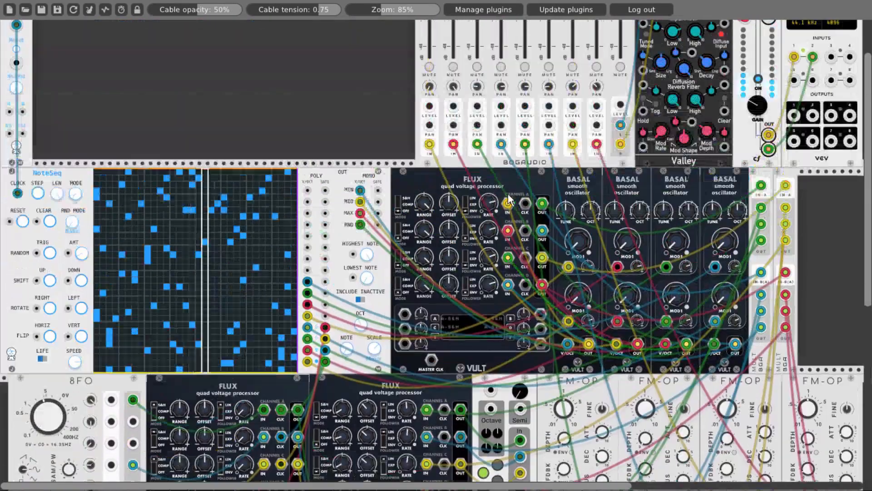
- Patch the Clock's /32 output to NoteSeq's Random trigger input and shorten NoteSeq's sequence length
{"action": "scroll", "coordinate": [508, 200], "scroll_direction": "up", "scroll_amount": 2}
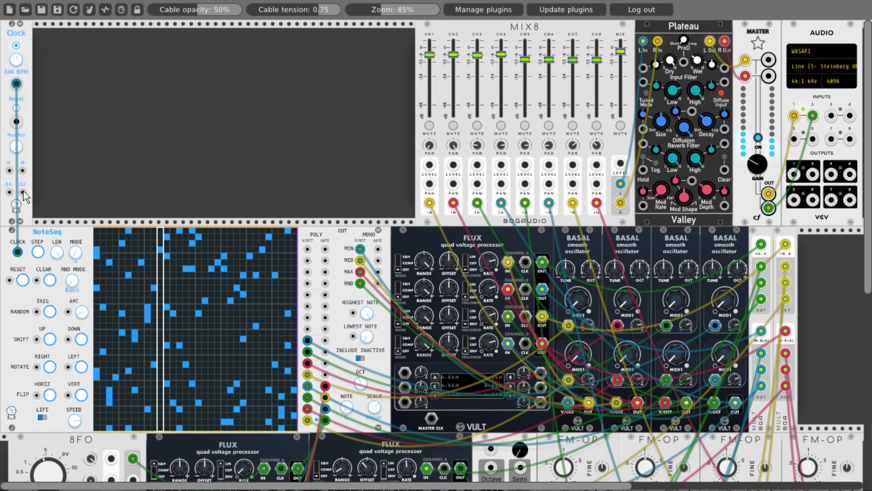
{"action": "left_click_drag", "start_coordinate": [23, 192], "coordinate": [37, 312]}
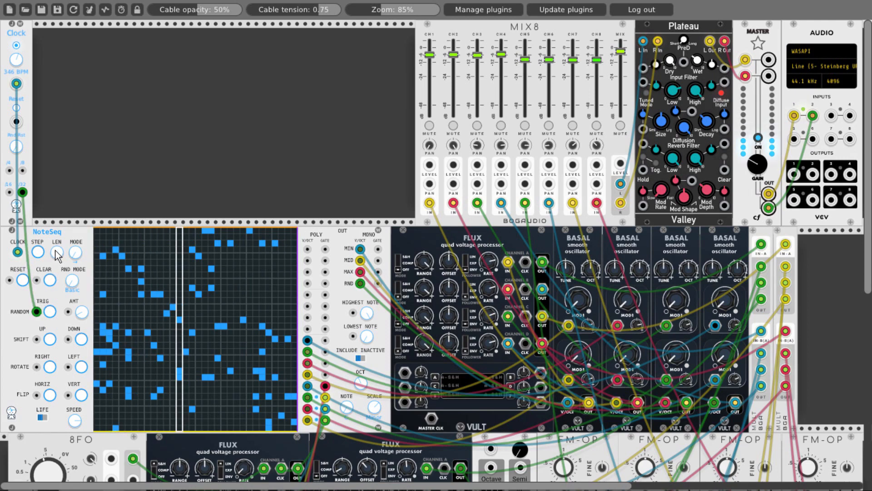
{"action": "left_click_drag", "start_coordinate": [56, 253], "coordinate": [57, 273]}
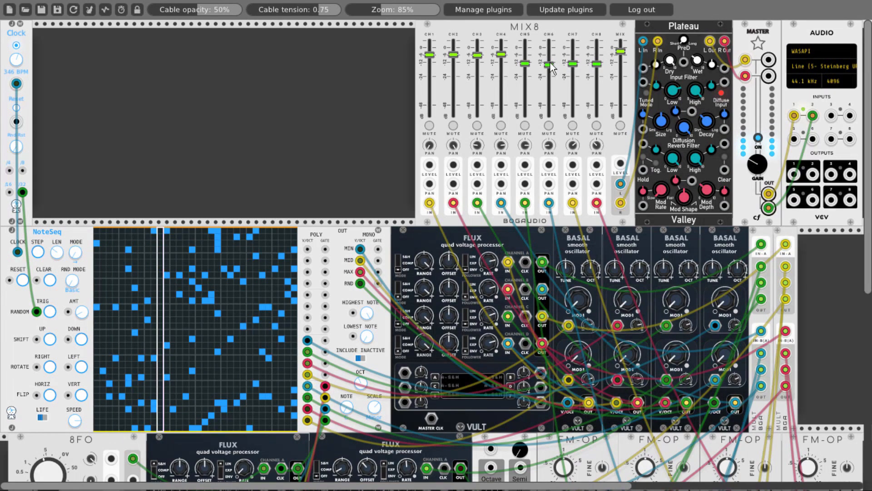
{"action": "scroll", "coordinate": [356, 94], "scroll_direction": "down", "scroll_amount": 4}
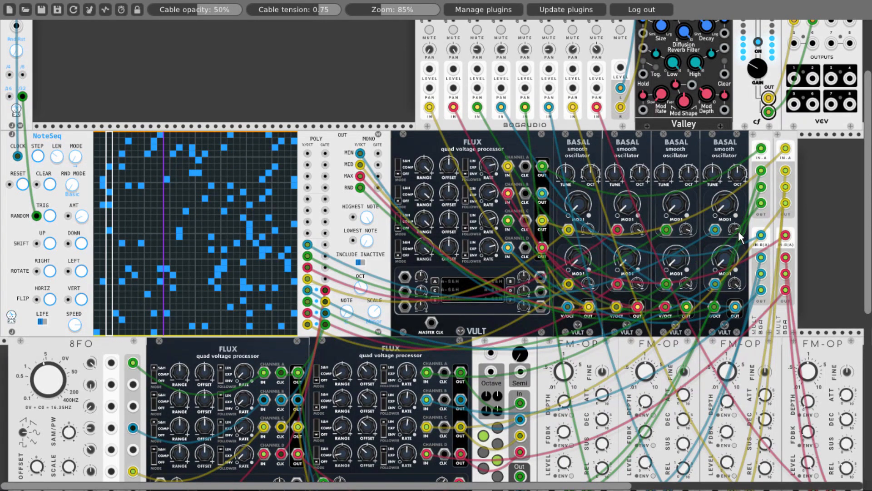
{"action": "scroll", "coordinate": [380, 122], "scroll_direction": "down", "scroll_amount": 2}
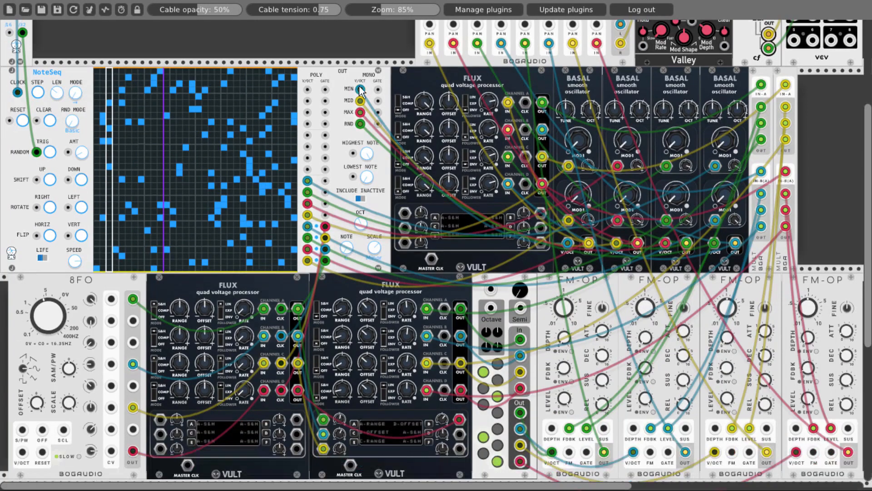
{"action": "scroll", "coordinate": [361, 90], "scroll_direction": "down", "scroll_amount": 1}
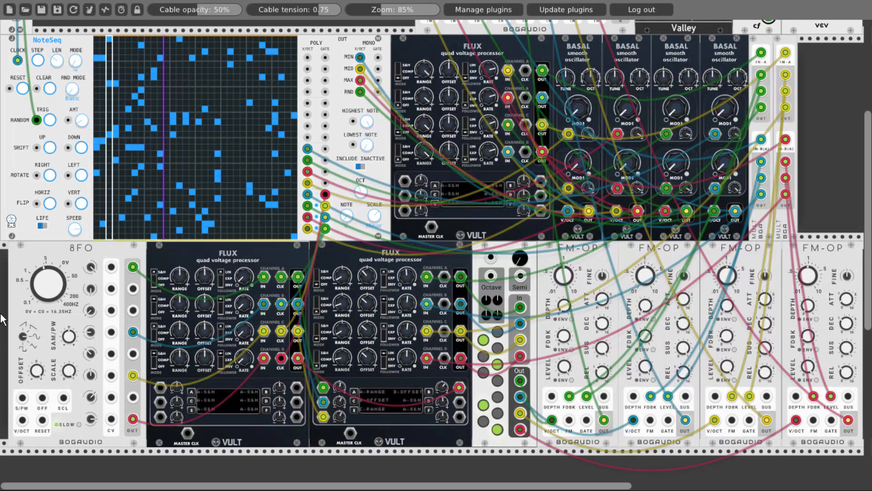
{"action": "scroll", "coordinate": [2, 318], "scroll_direction": "up", "scroll_amount": 4}
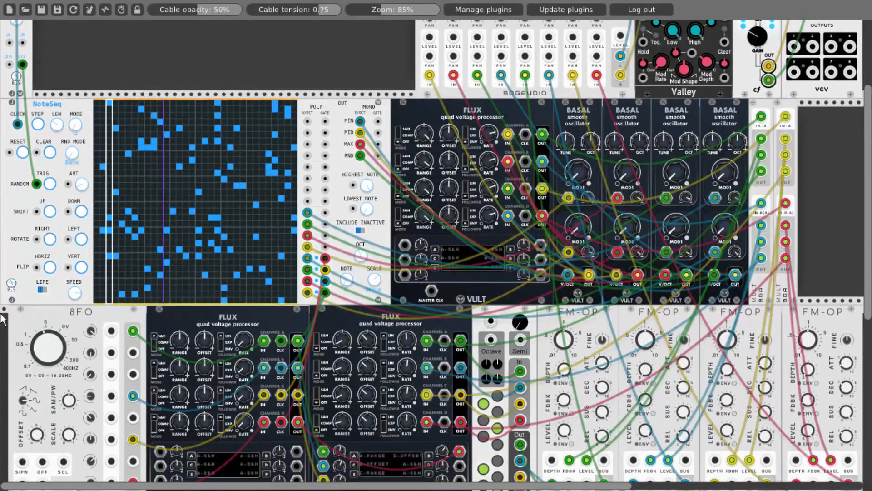